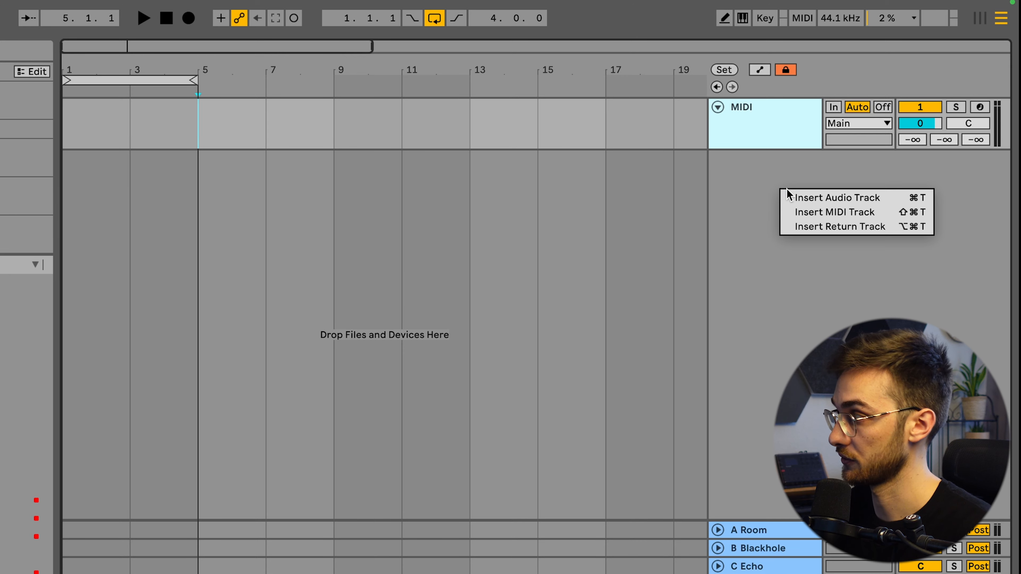
click(824, 213)
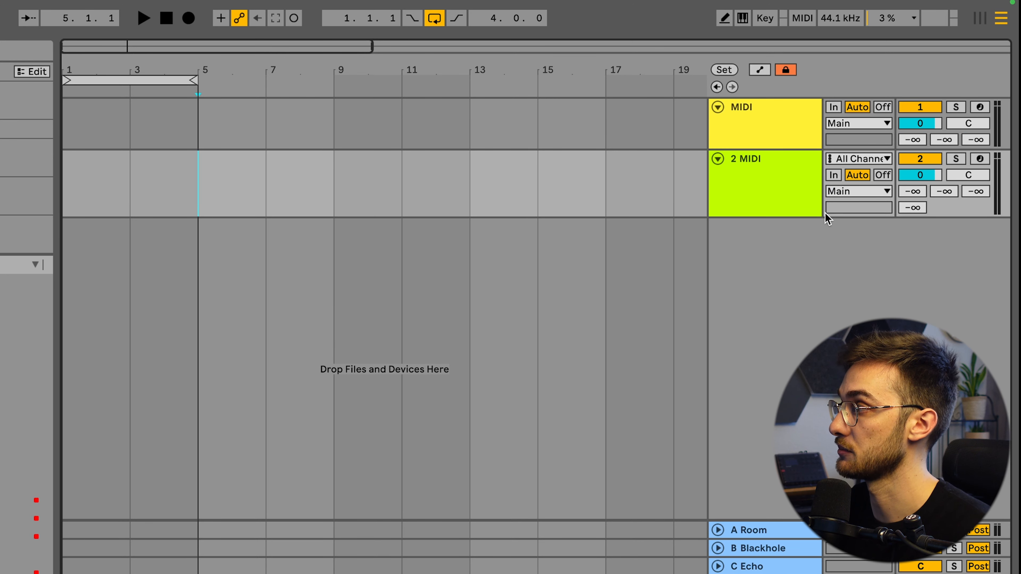
right_click(782, 256)
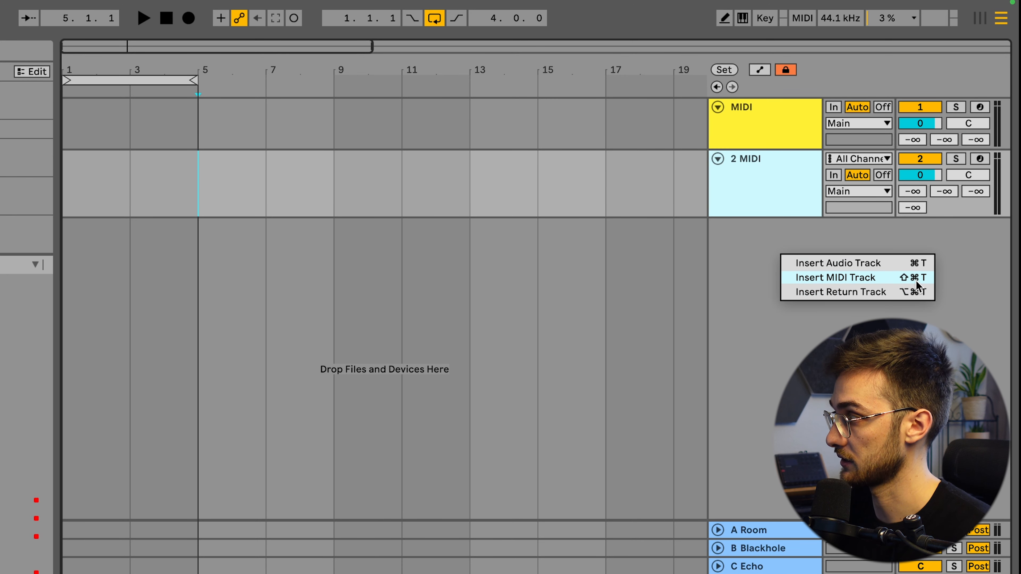
click(800, 248)
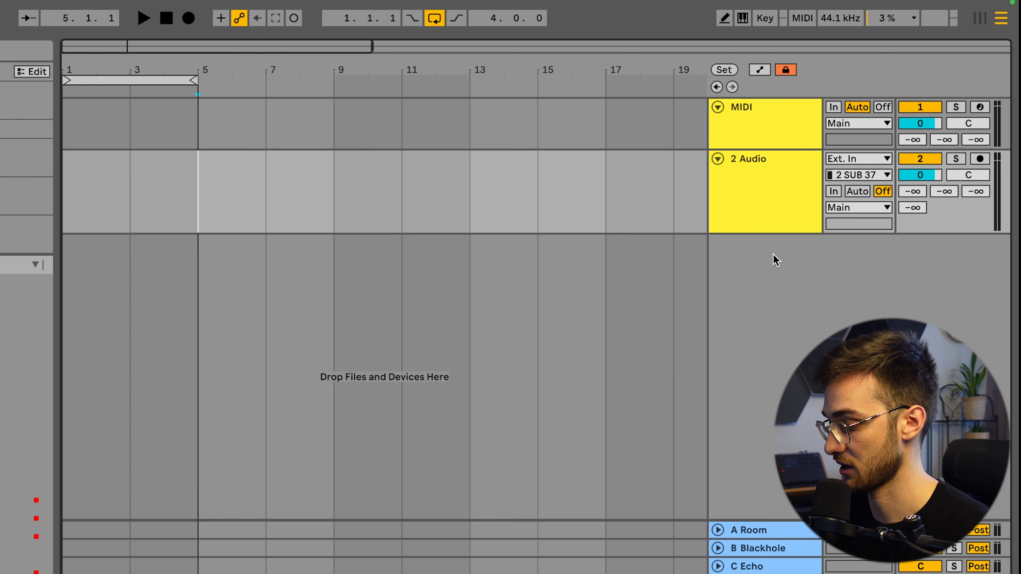
key(super+shift+t)
click(769, 270)
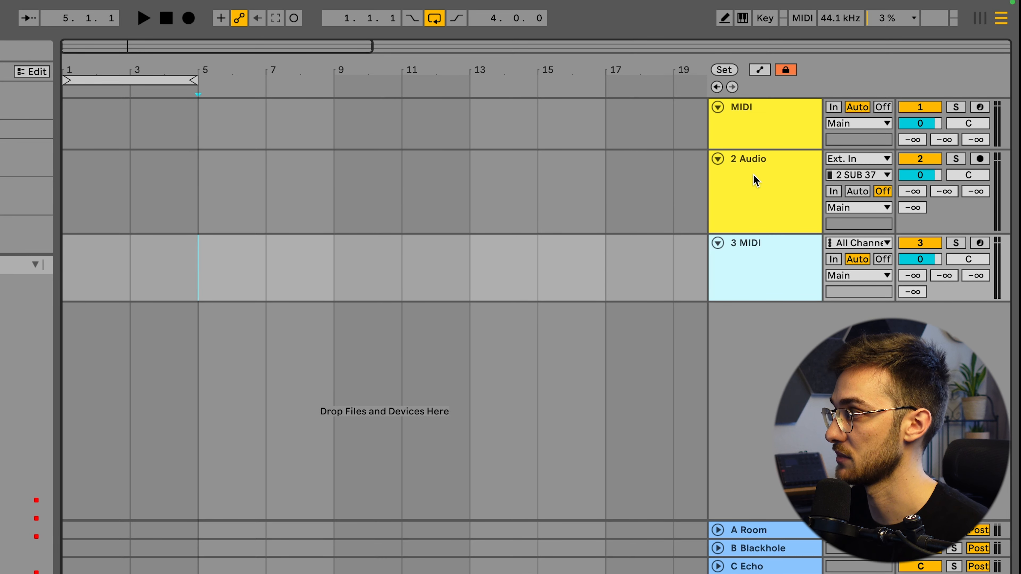
shift+click(753, 192)
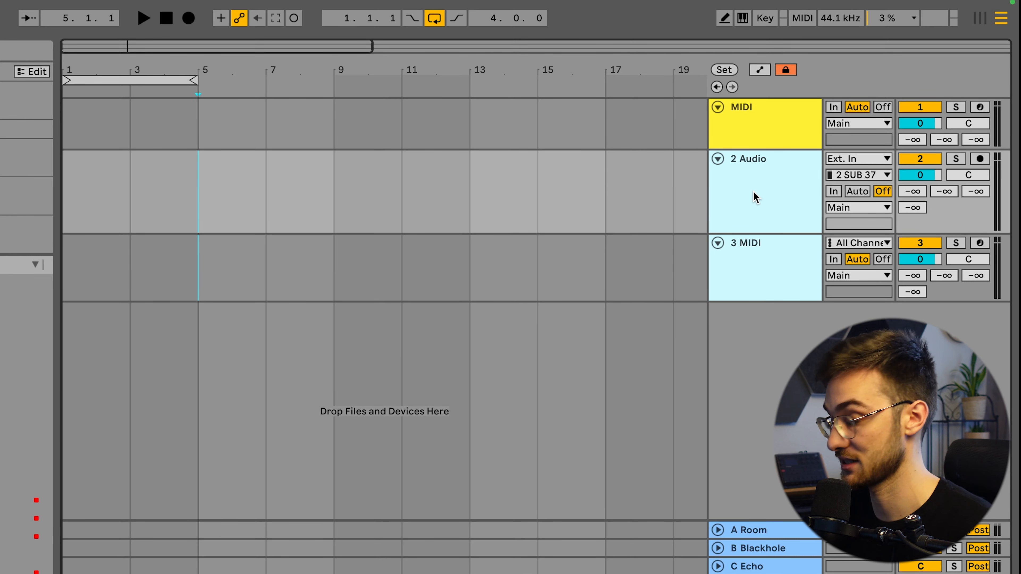
key(Delete)
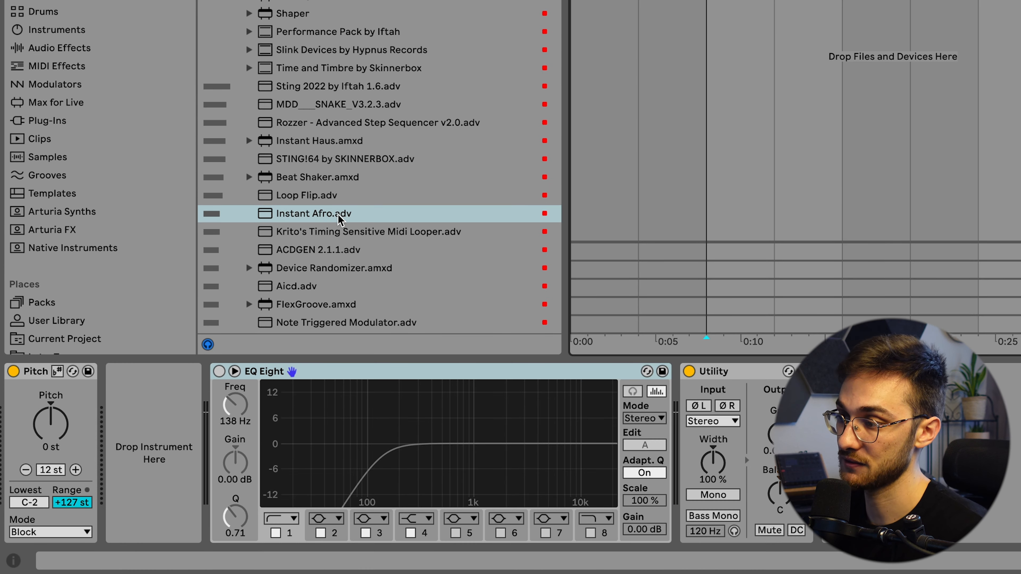
Step: Add the Instant Afro.adv device to the MIDI track between Pitch and the empty instrument slot, and start playback
drag(338, 492, 185, 419)
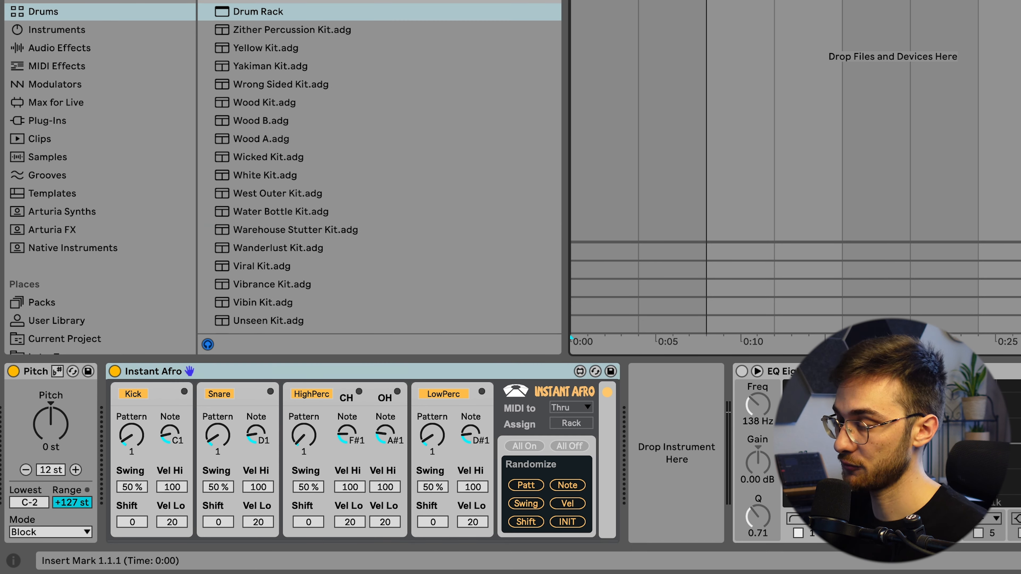
key(space)
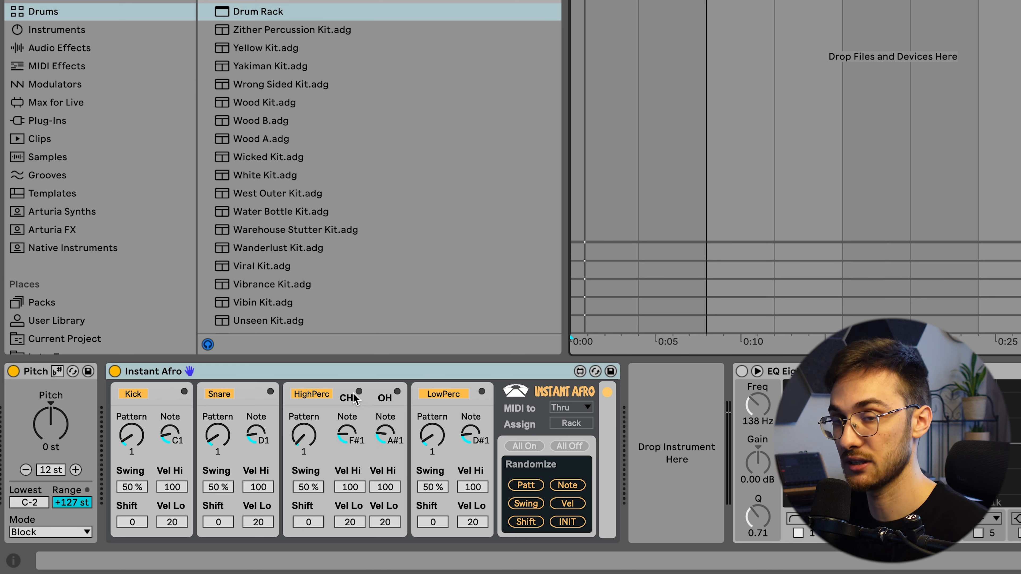
click(71, 14)
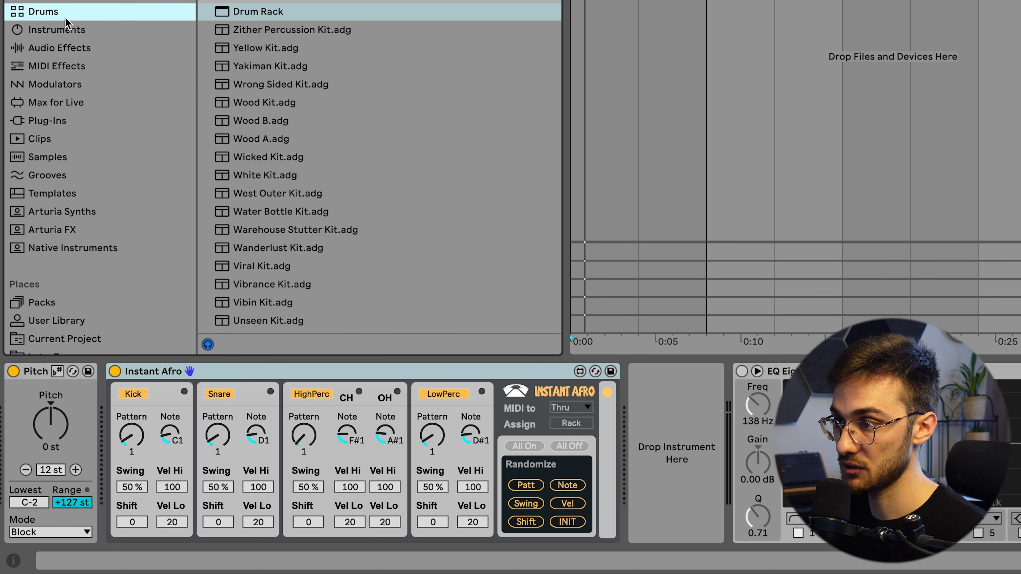
drag(262, 12, 679, 453)
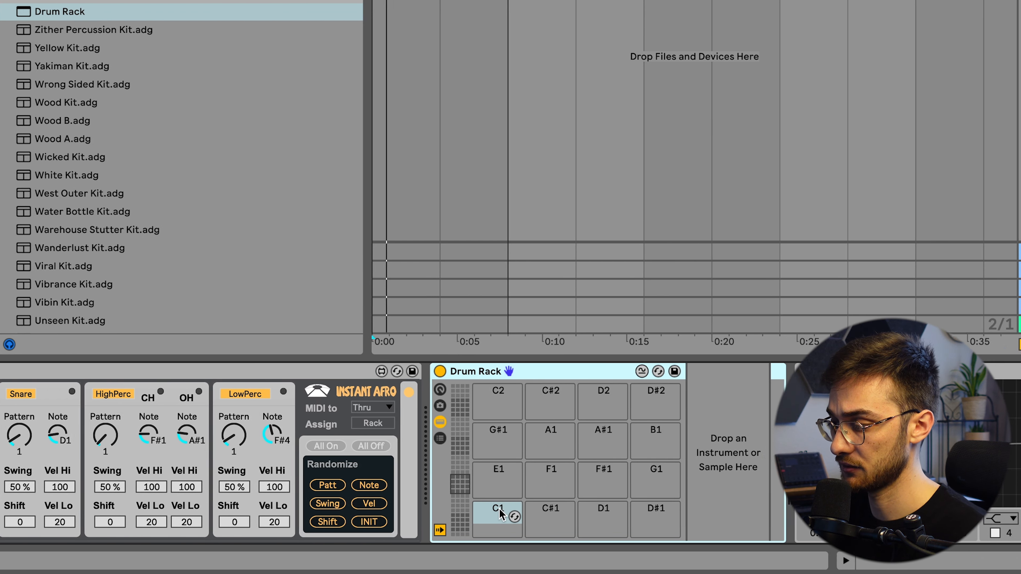
click(745, 479)
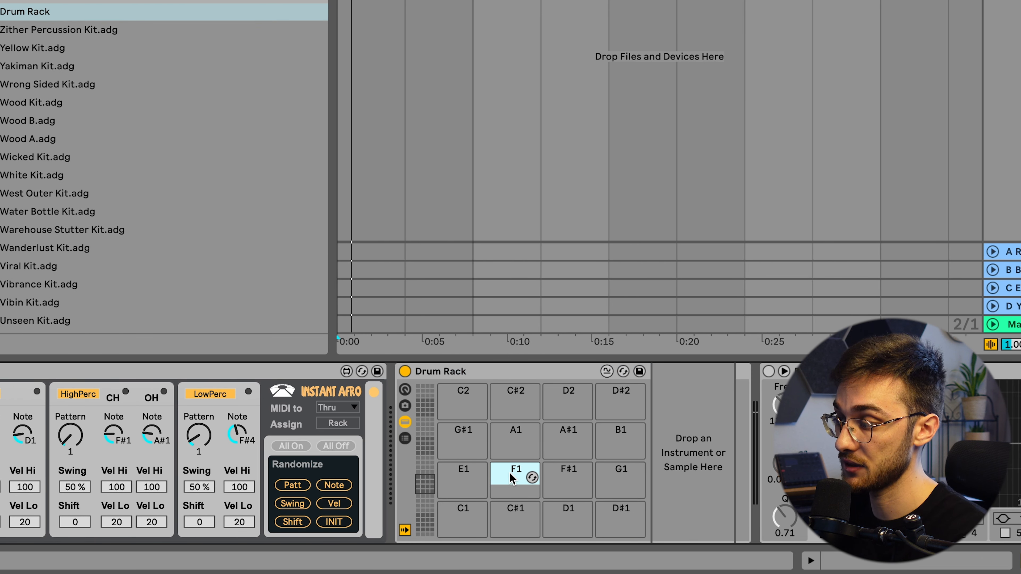
click(520, 516)
click(570, 515)
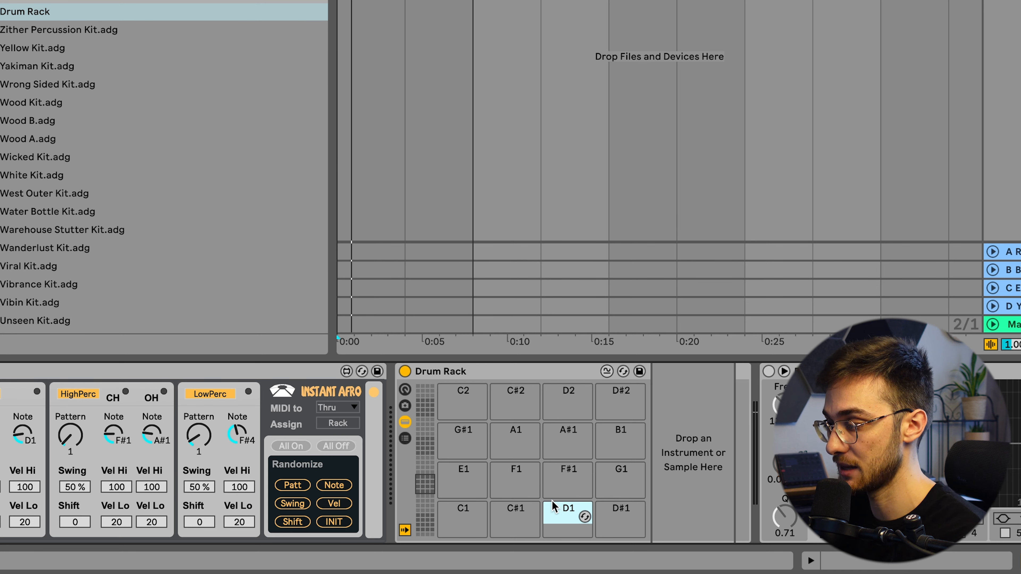
click(480, 374)
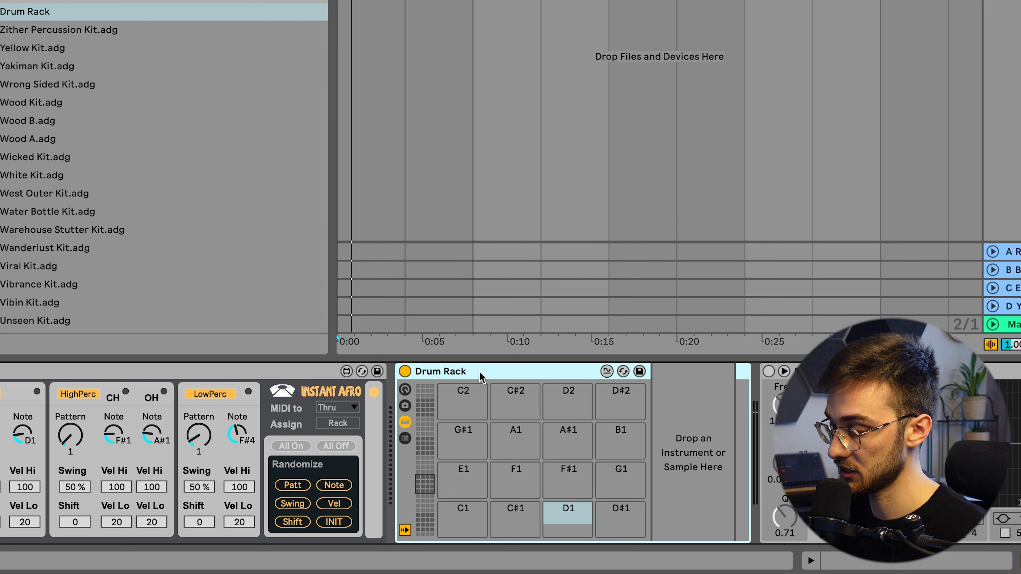
key(super+x)
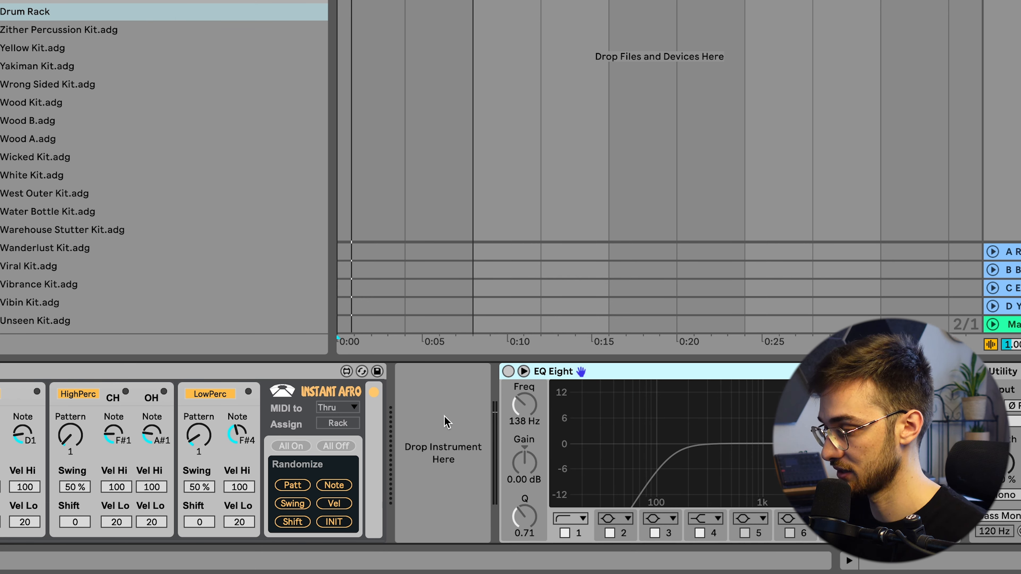
key(Delete)
key(Delete)
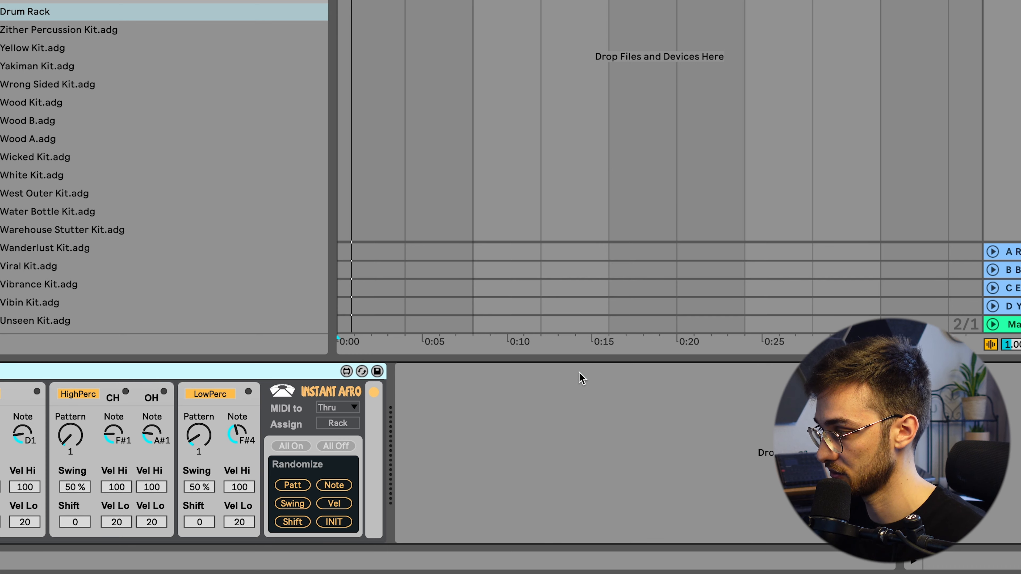
key(super+z)
key(super+z)
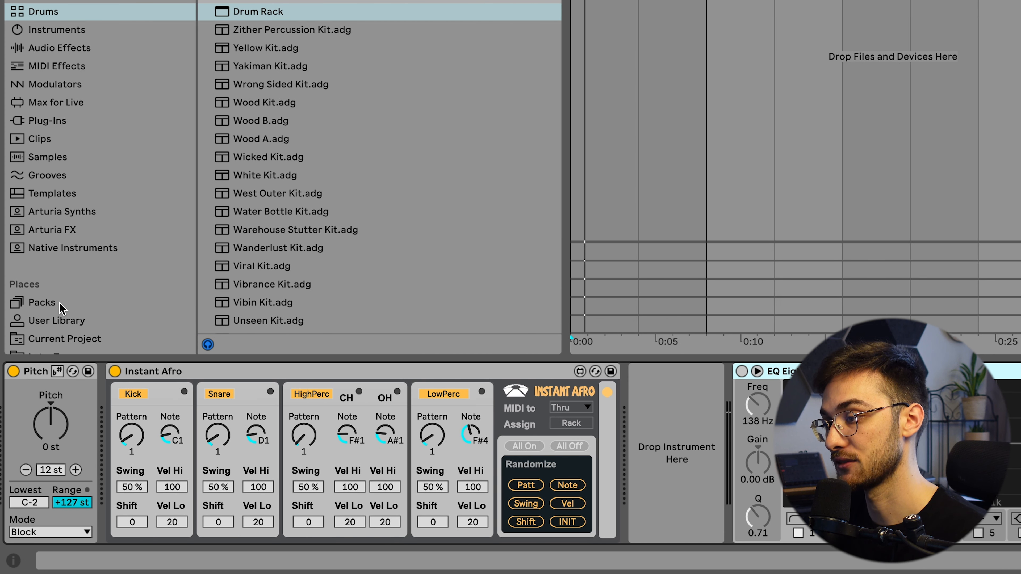
Step: Load Zither Percussion Kit.adg from the Lost and Found pack's Drum Racks into the instrument slot after Instant Afro
click(60, 305)
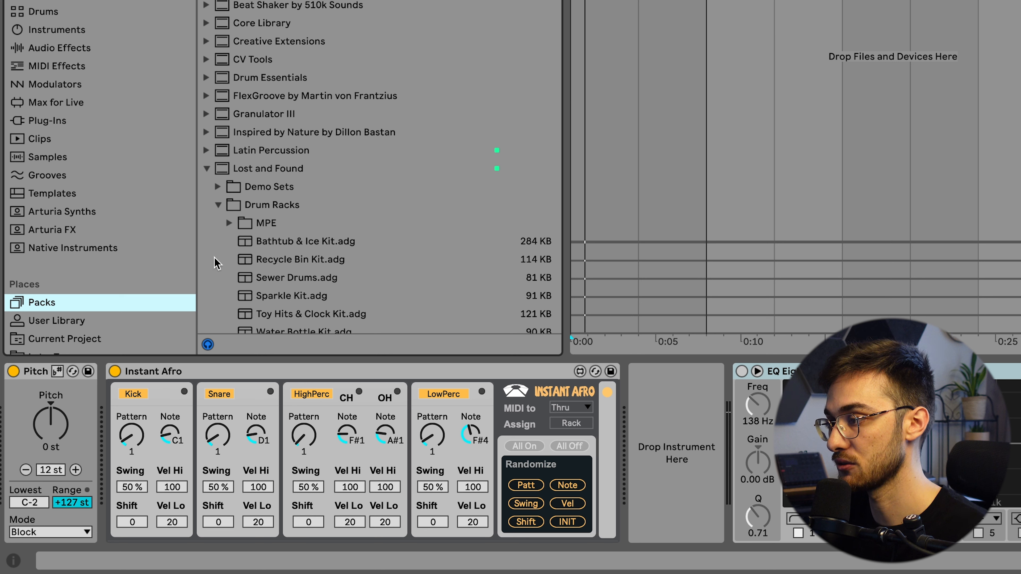
scroll(278, 183, down, 1)
click(268, 141)
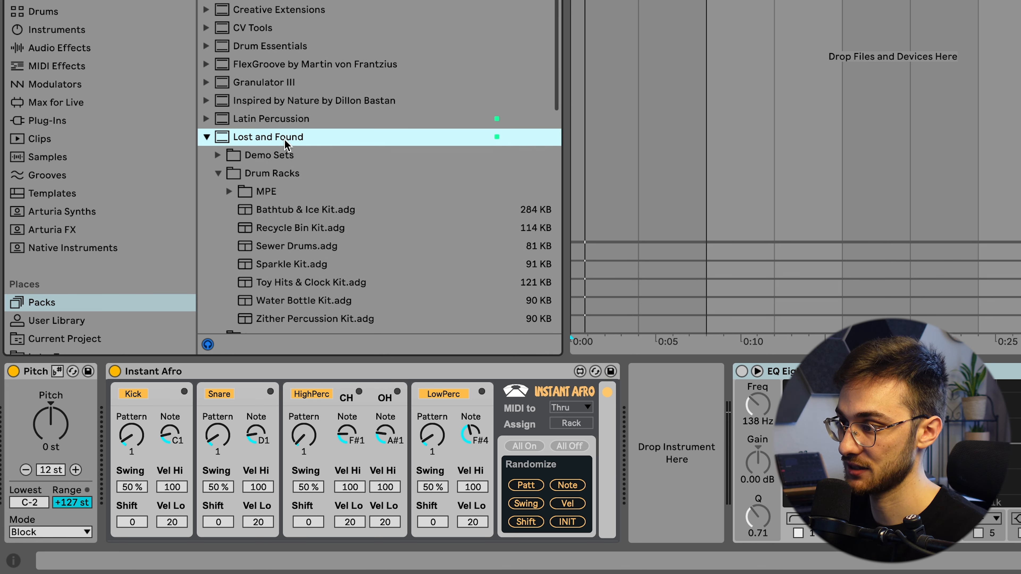
scroll(284, 139, down, 1)
click(231, 170)
scroll(306, 177, down, 3)
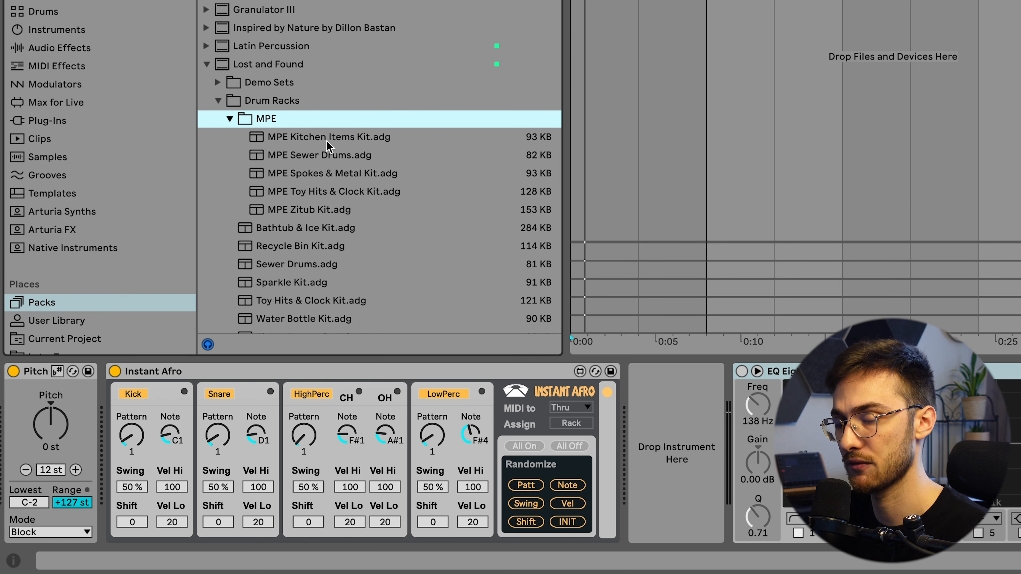
key(Left)
click(325, 244)
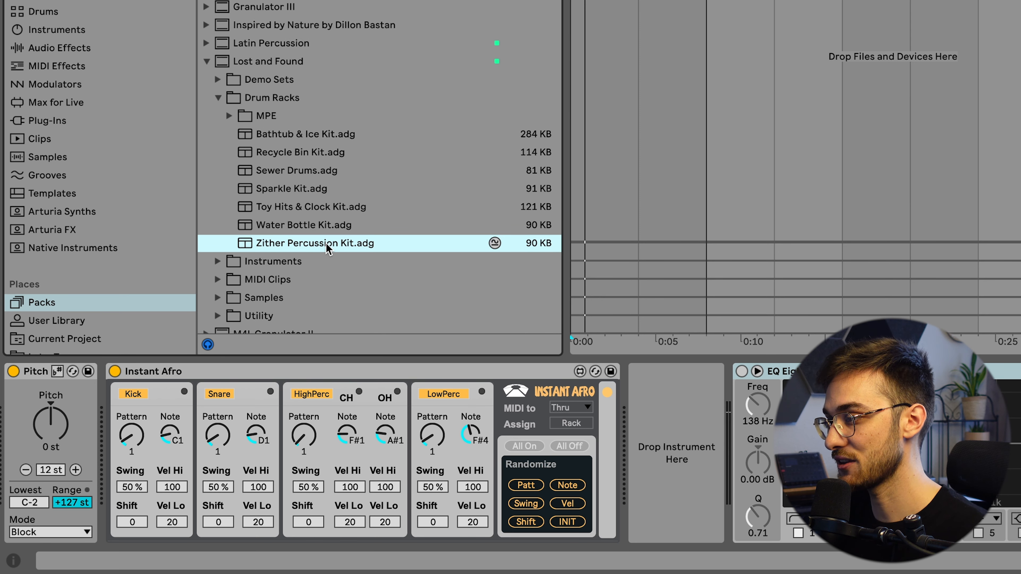
drag(325, 246, 658, 428)
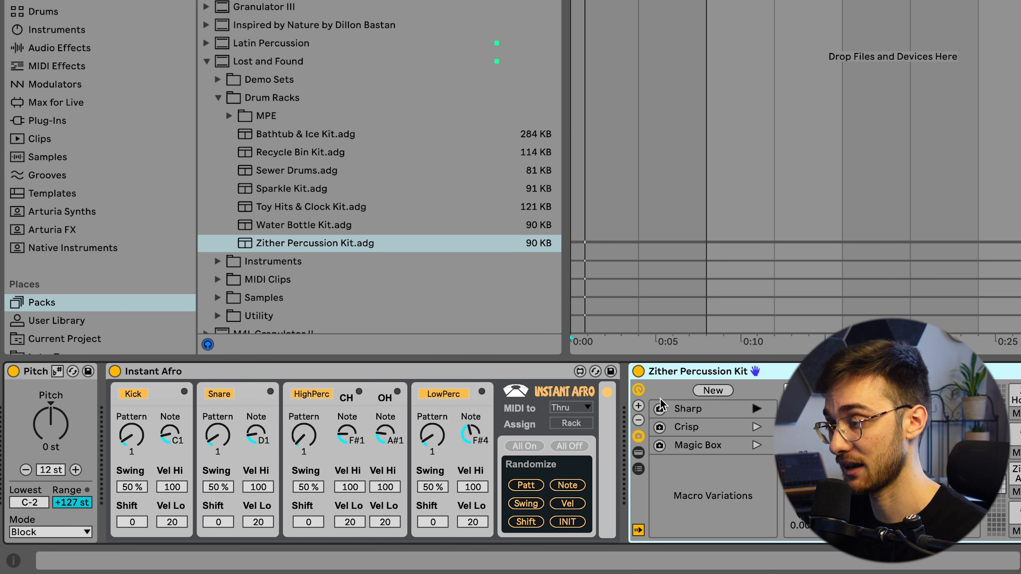
click(207, 61)
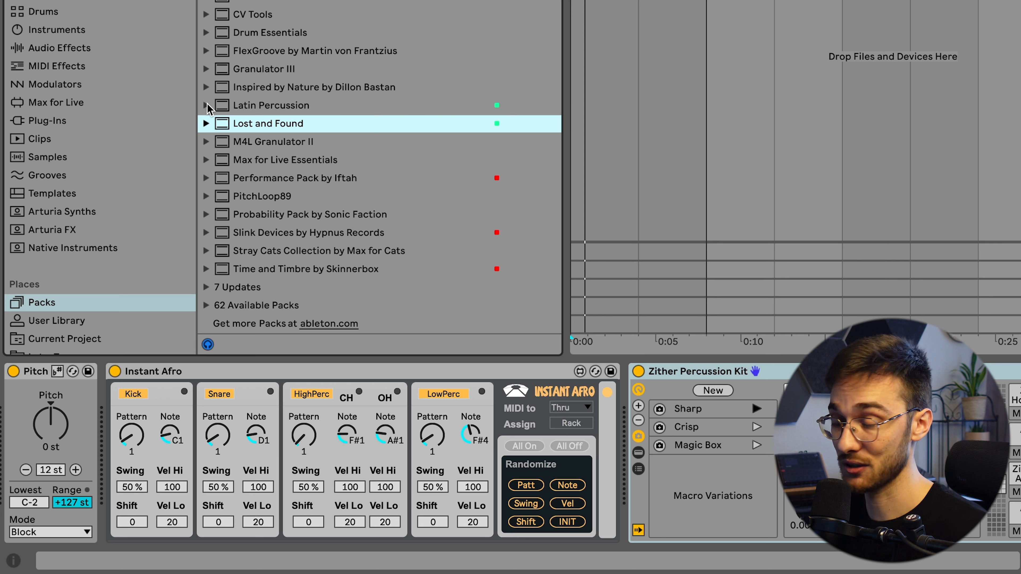
click(207, 105)
click(57, 12)
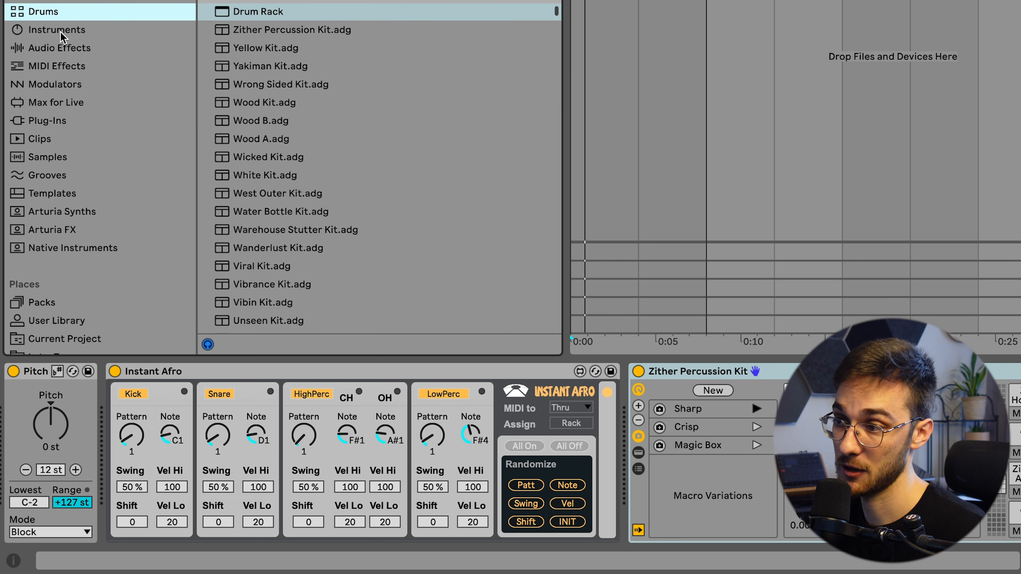
scroll(247, 91, down, 5)
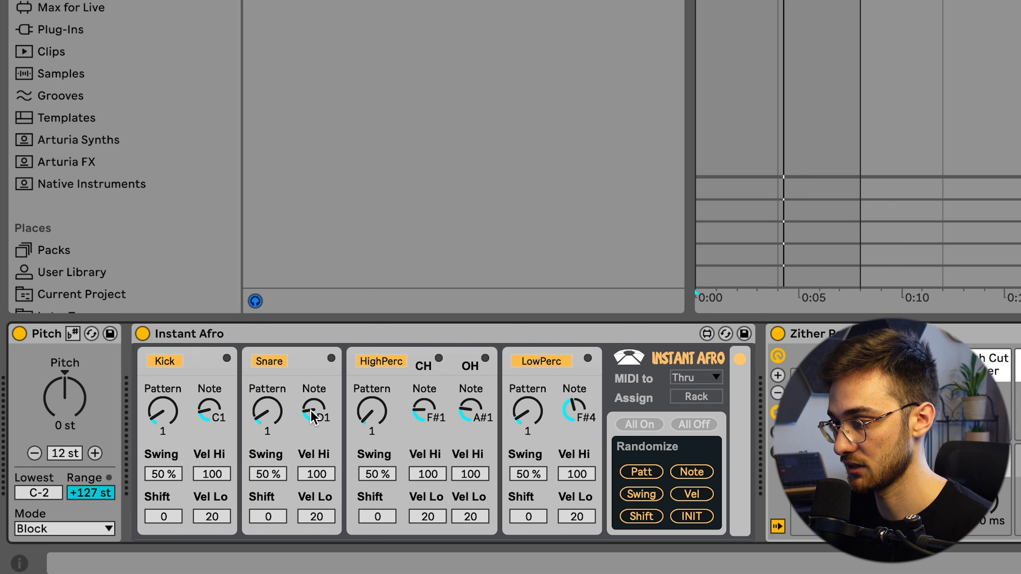
Step: Set the Snare note in Instant Afro to D#2 and play the result
click(317, 417)
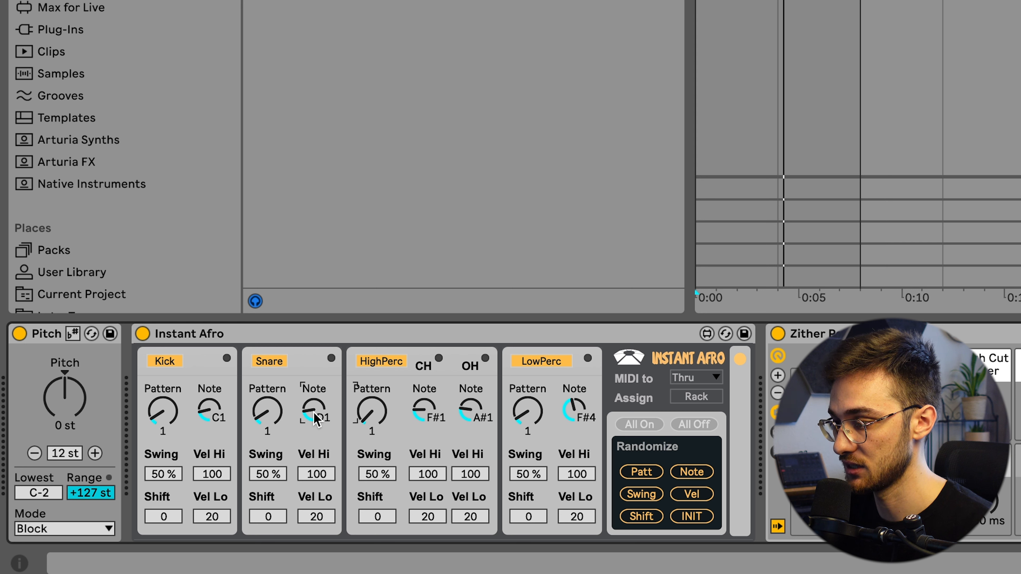
drag(317, 418, 314, 410)
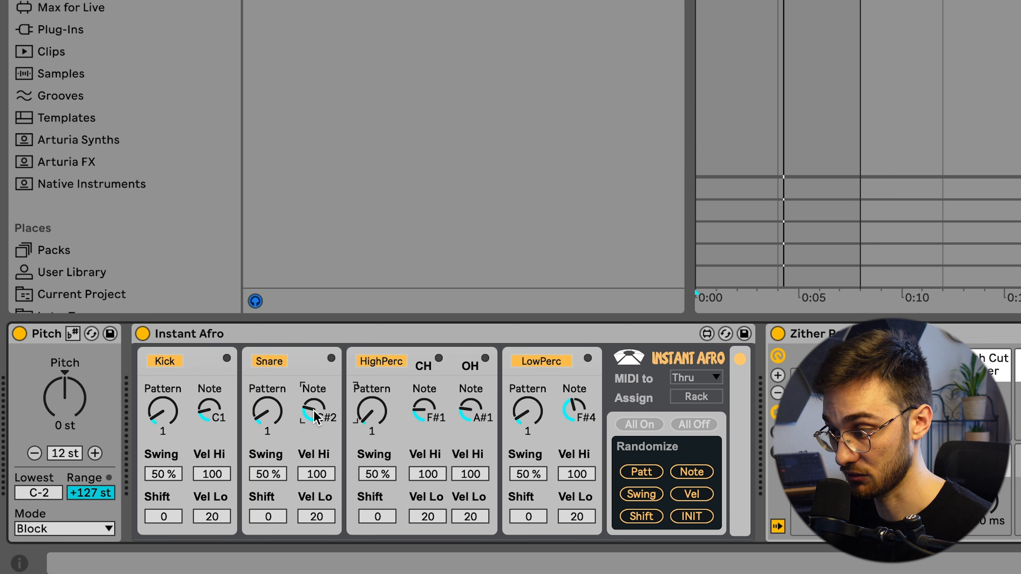
key(space)
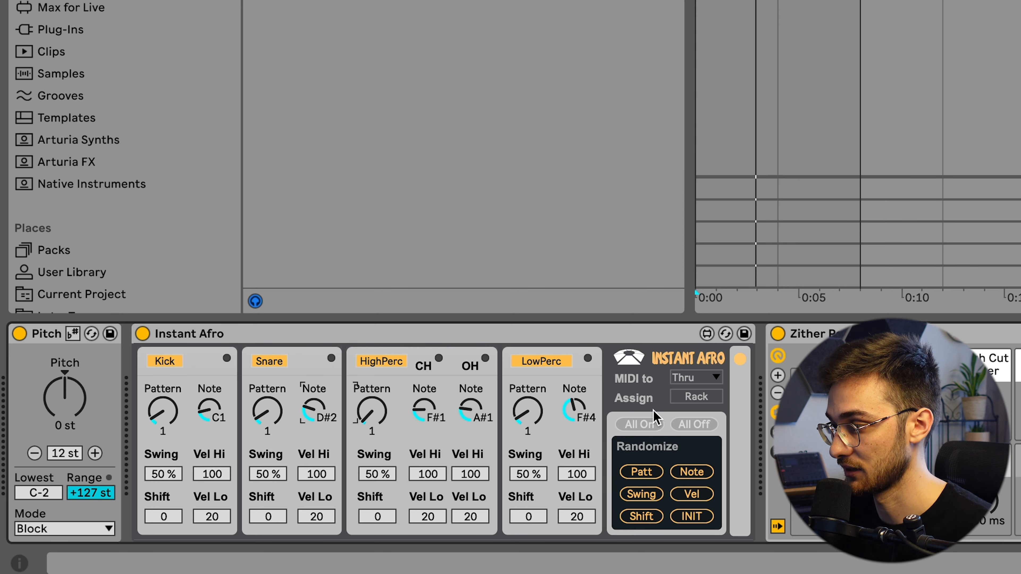
Step: Set the Instant Afro patterns to 4 for Kick, 2 for Snare, 5 for HighPerc and 3 for LowPerc
click(169, 412)
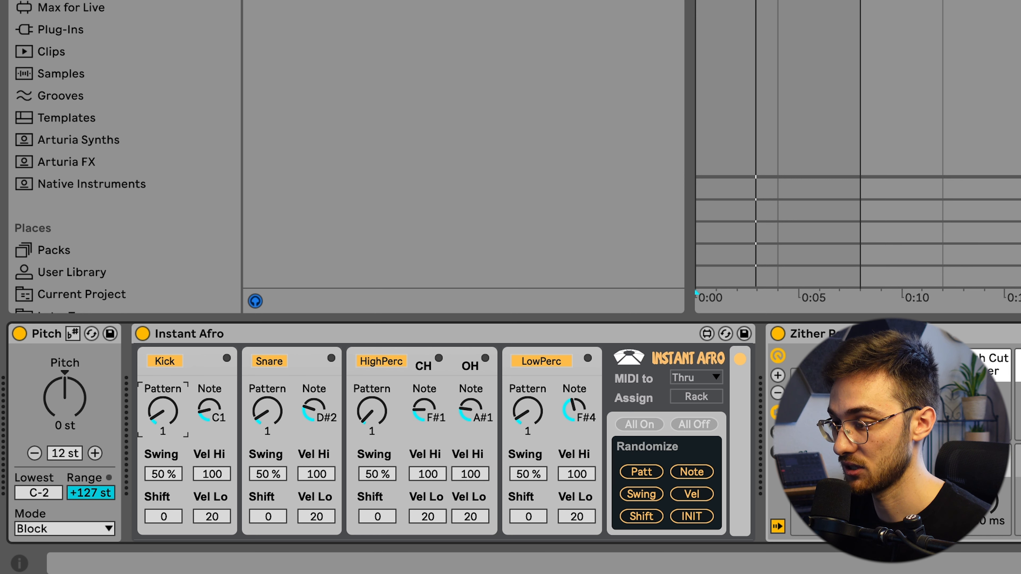
drag(280, 411, 275, 409)
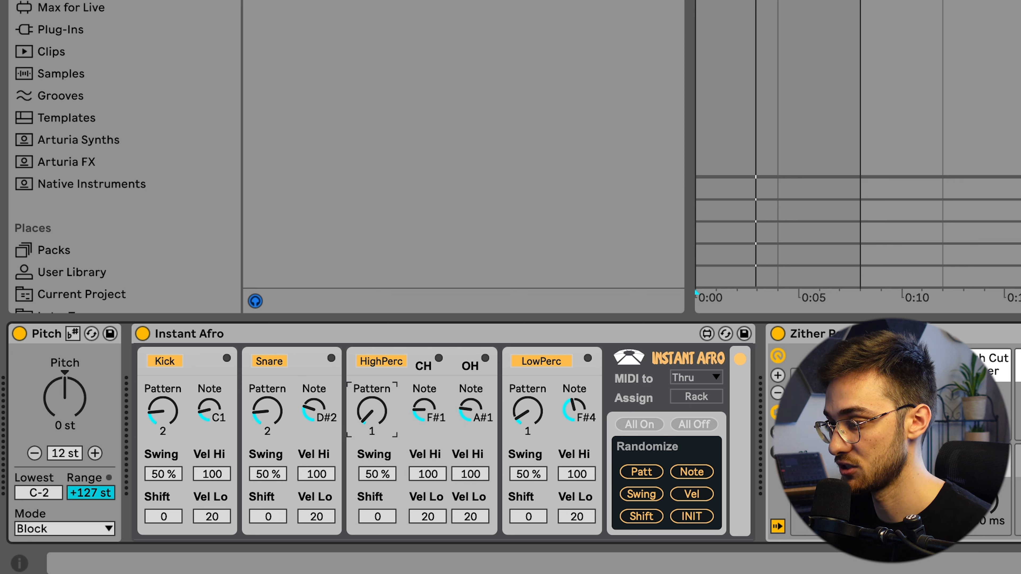
drag(382, 402, 380, 407)
drag(527, 414, 527, 406)
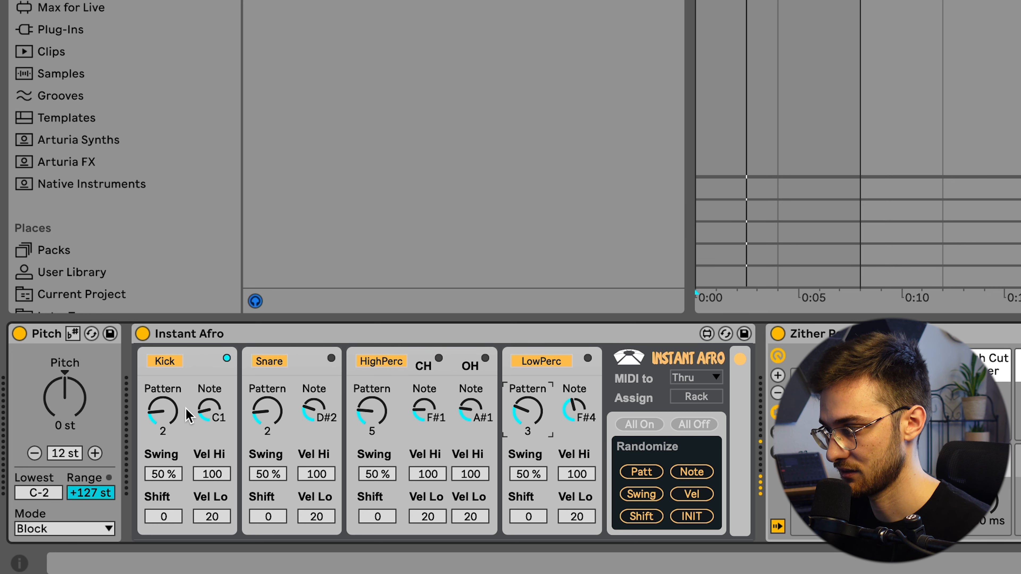
drag(181, 418, 180, 408)
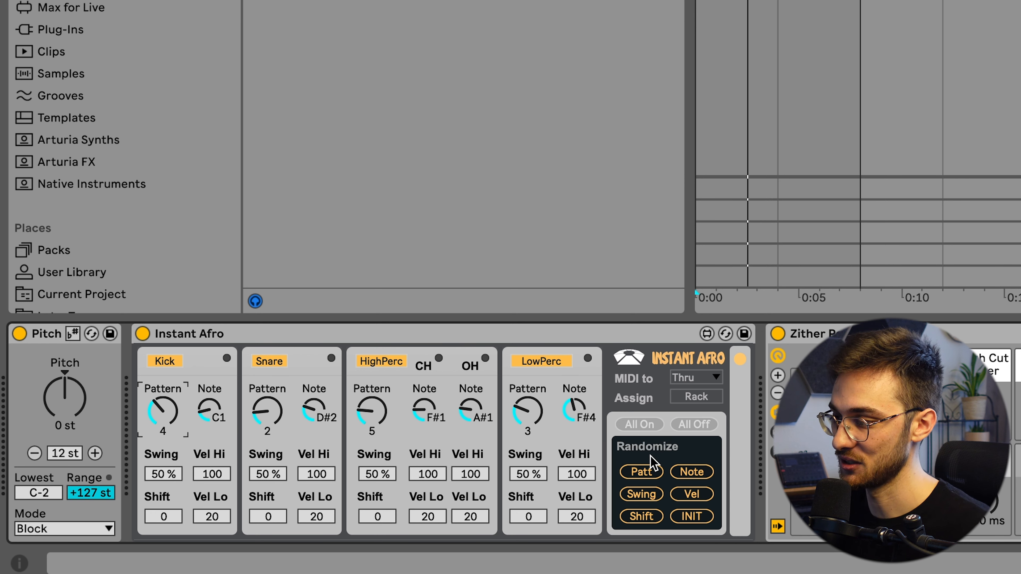
Step: Randomize the patterns, swing amounts and velocities of the Instant Afro drum sections
click(645, 472)
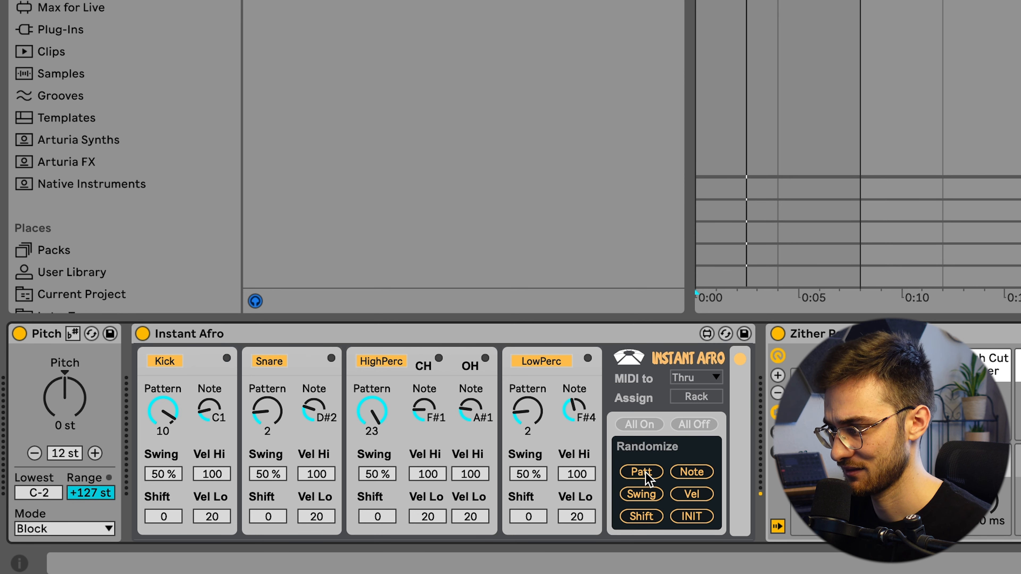
click(645, 473)
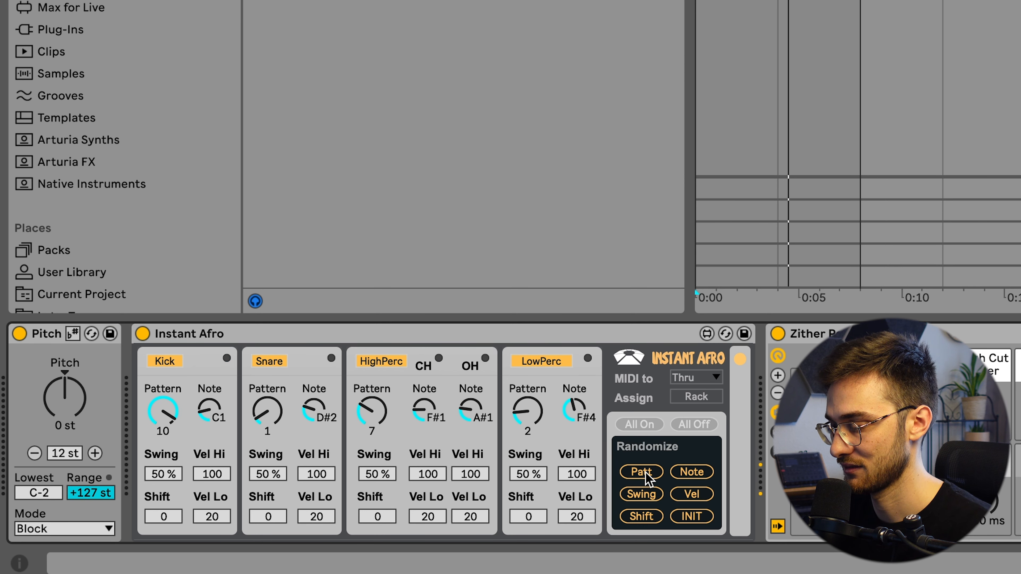
click(646, 493)
click(688, 493)
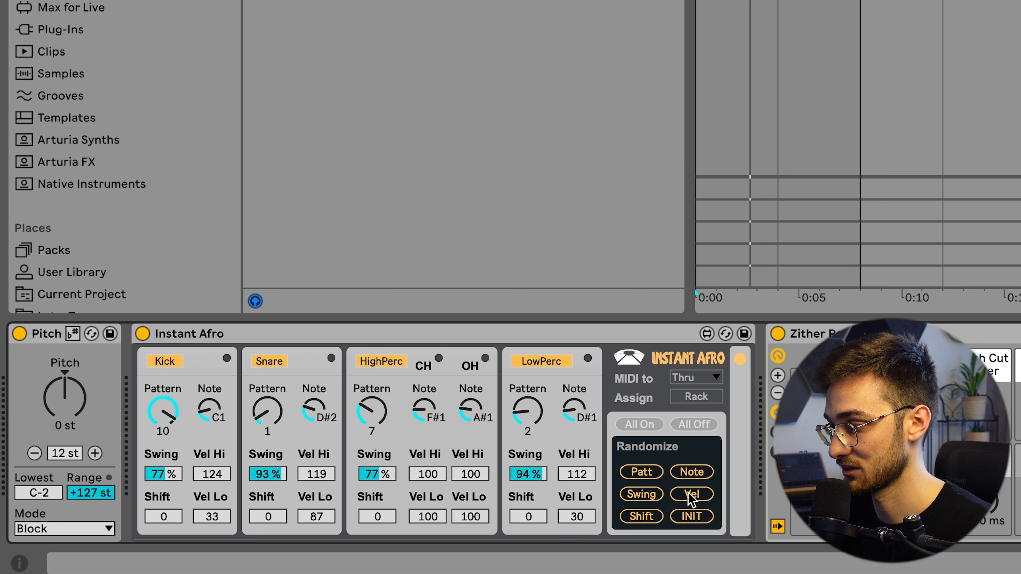
click(689, 494)
click(690, 495)
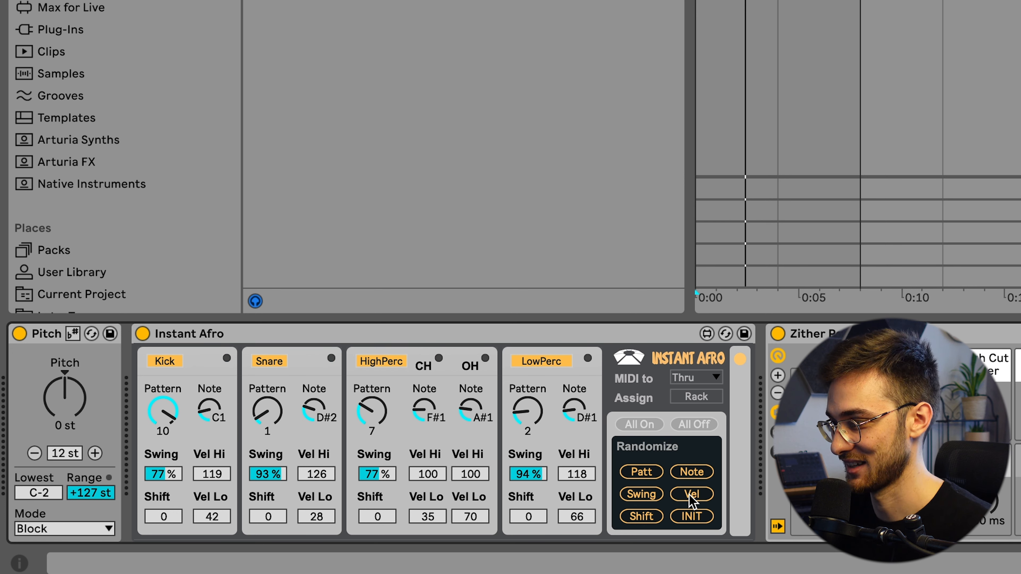
Step: Lower the Instant Afro velocities to LowPerc high 106 and low 21, OH low 29 and Snare high 117, and reduce the Kick range
drag(574, 478, 574, 482)
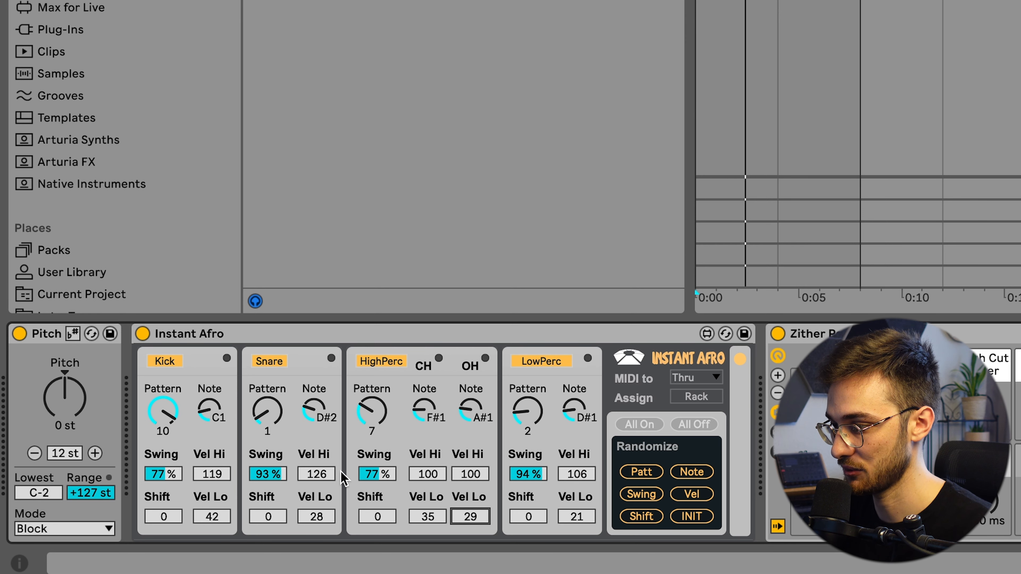
drag(310, 475, 310, 480)
drag(212, 474, 212, 477)
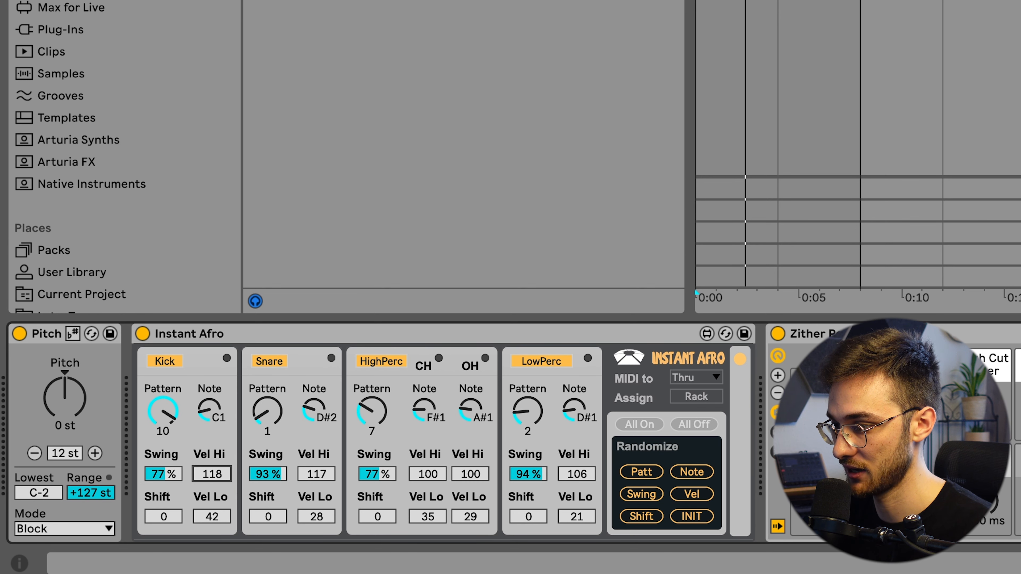
drag(213, 516, 214, 523)
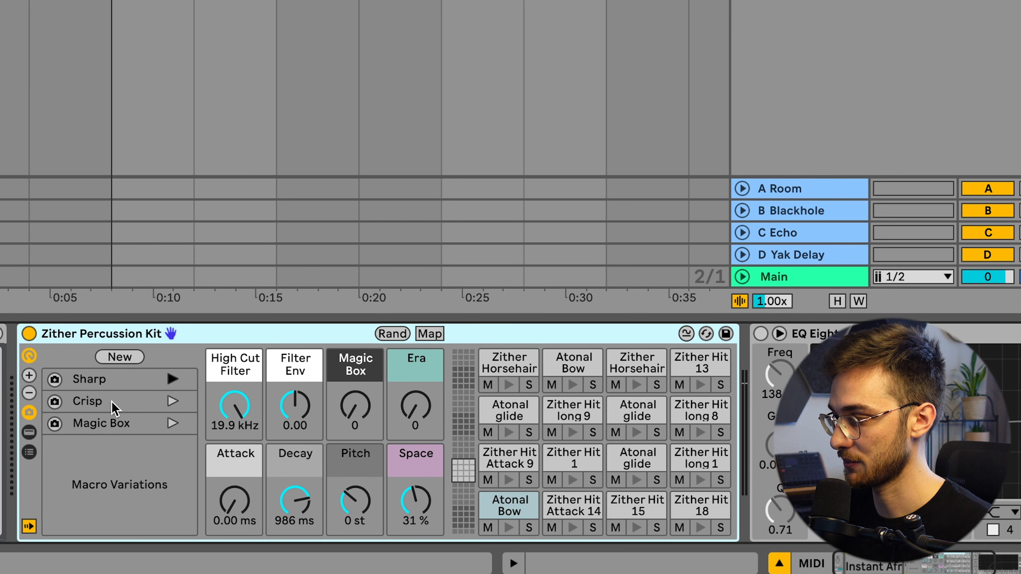
Step: Audition the Magic Box, Crisp and Sharp macro variations of the Zither Percussion Kit
click(107, 387)
click(107, 402)
click(106, 429)
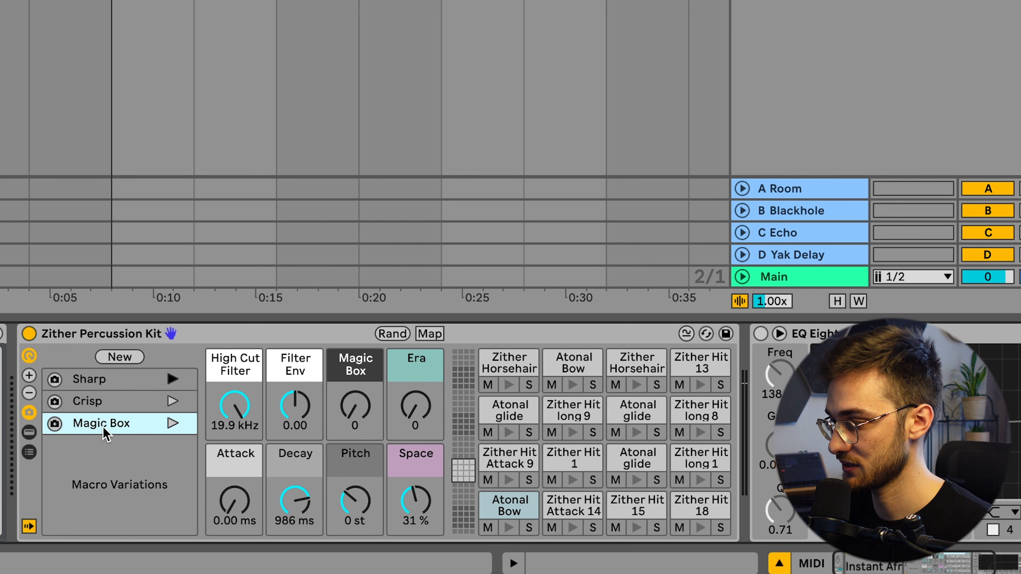
click(173, 423)
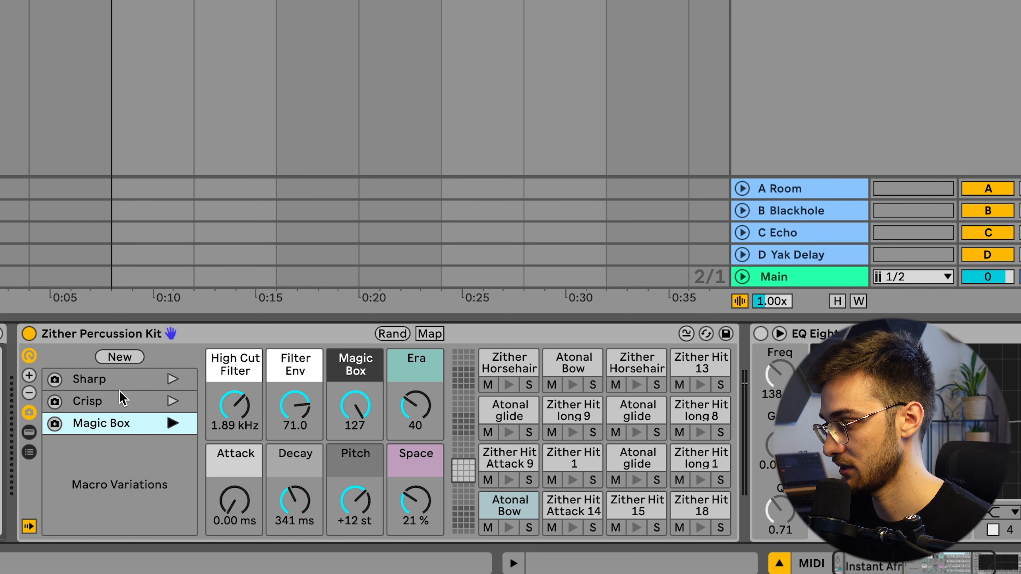
click(30, 413)
click(30, 413)
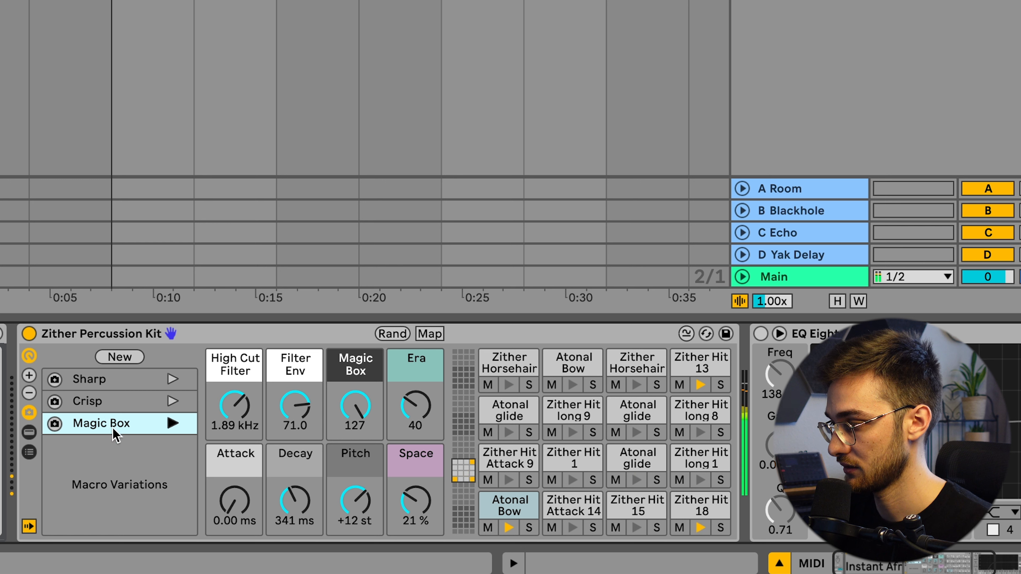
click(172, 401)
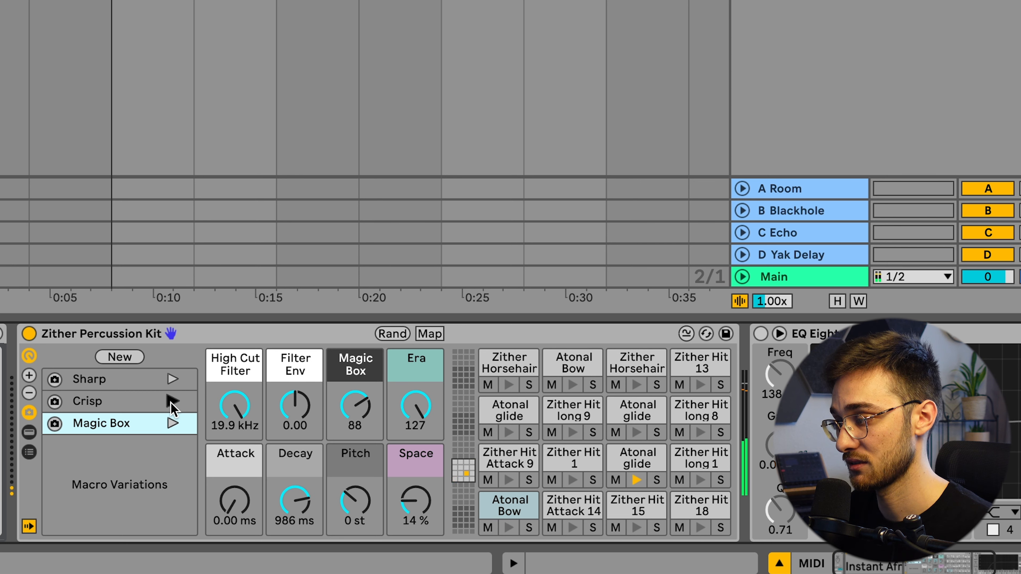
click(174, 380)
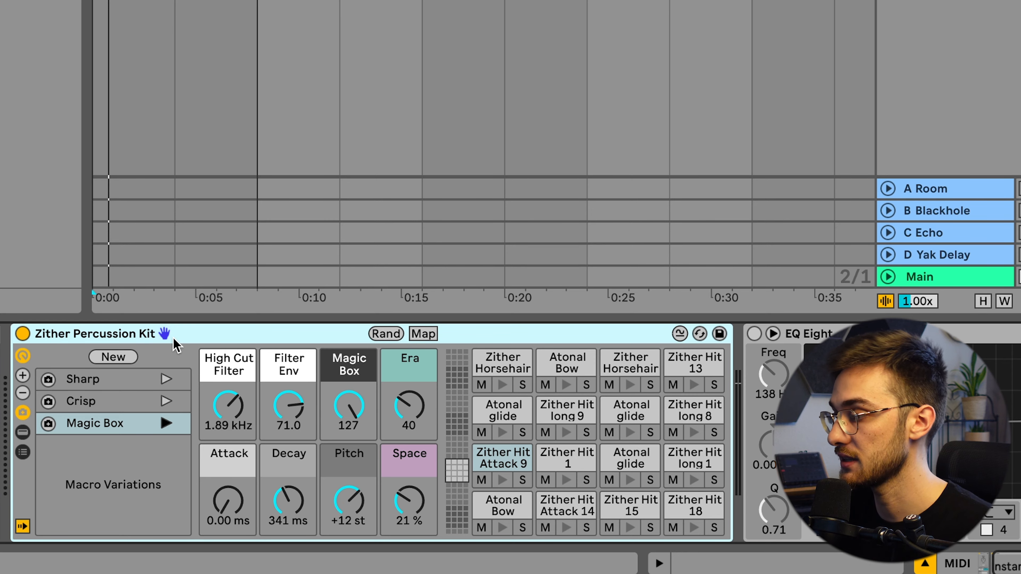
Step: Load Vibrance Kit.adg into the instrument slot after Instant Afro, and reset Instant Afro to its initial settings
scroll(181, 341, right, 10)
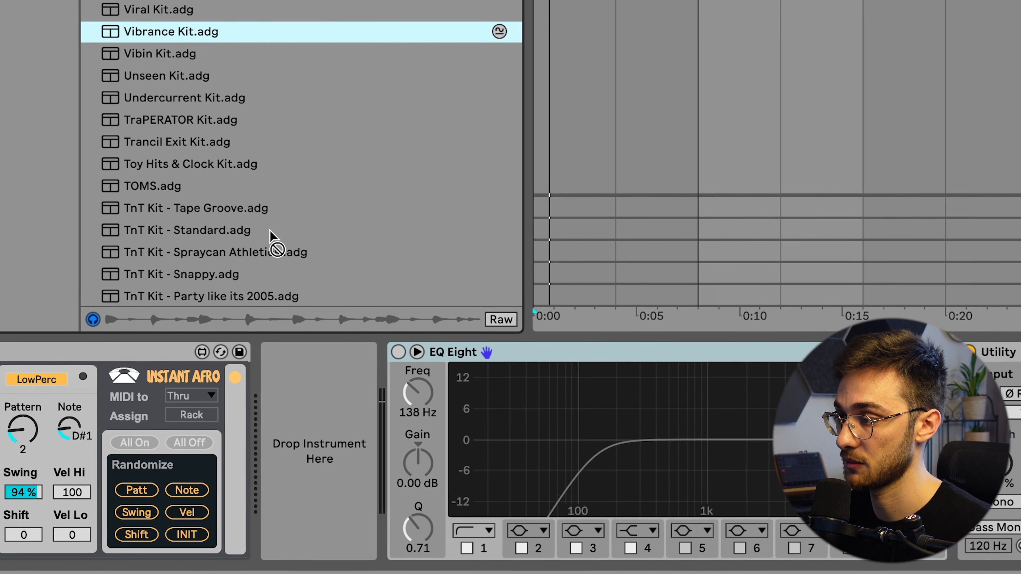
drag(269, 239, 354, 403)
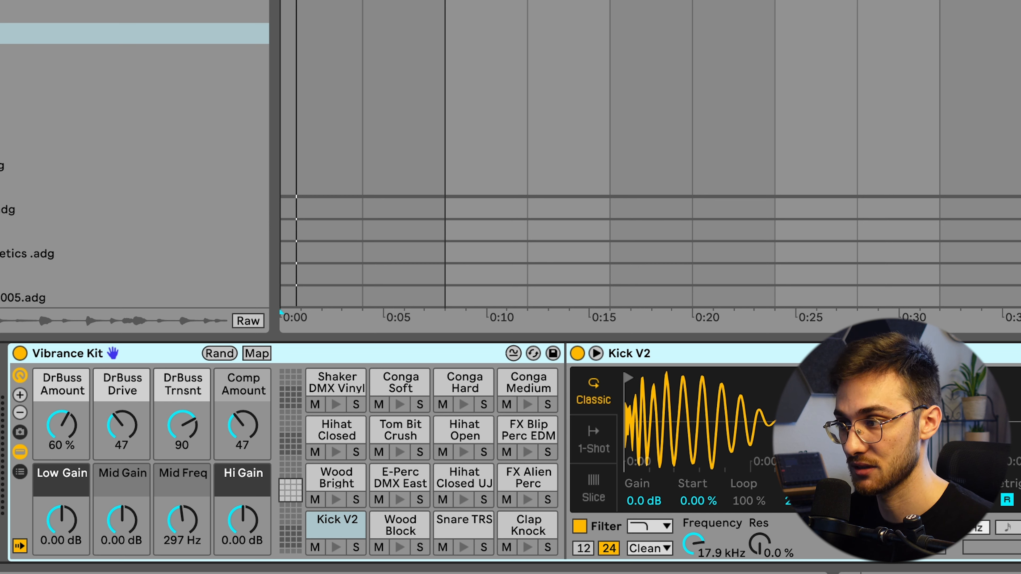
scroll(134, 161, down, 2)
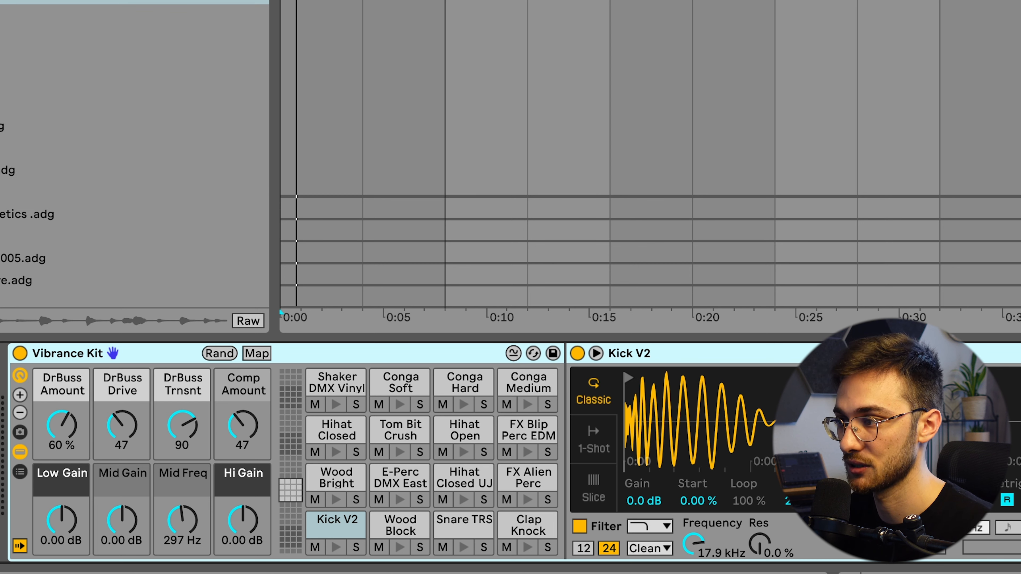
key(space)
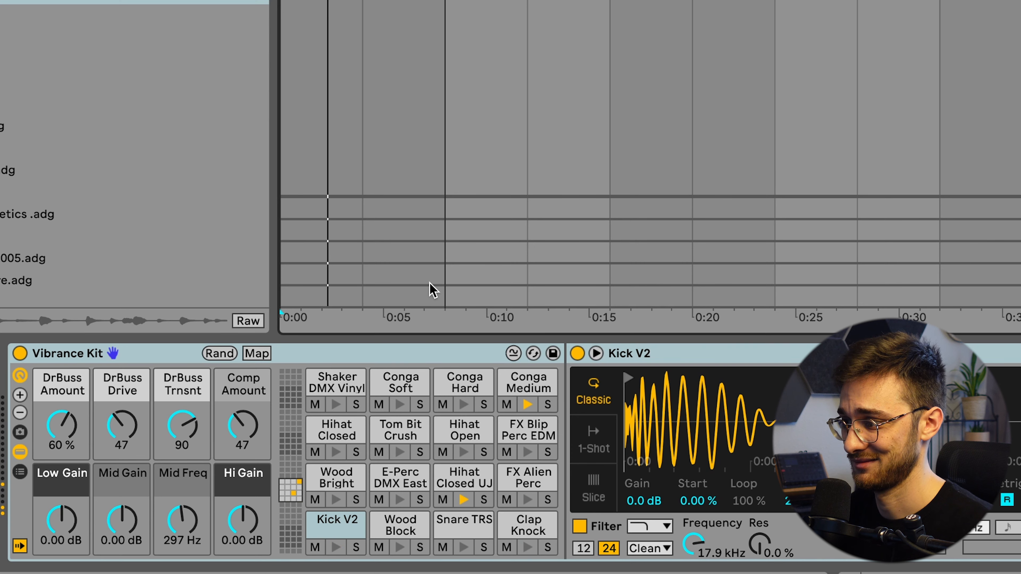
scroll(287, 547, left, 5)
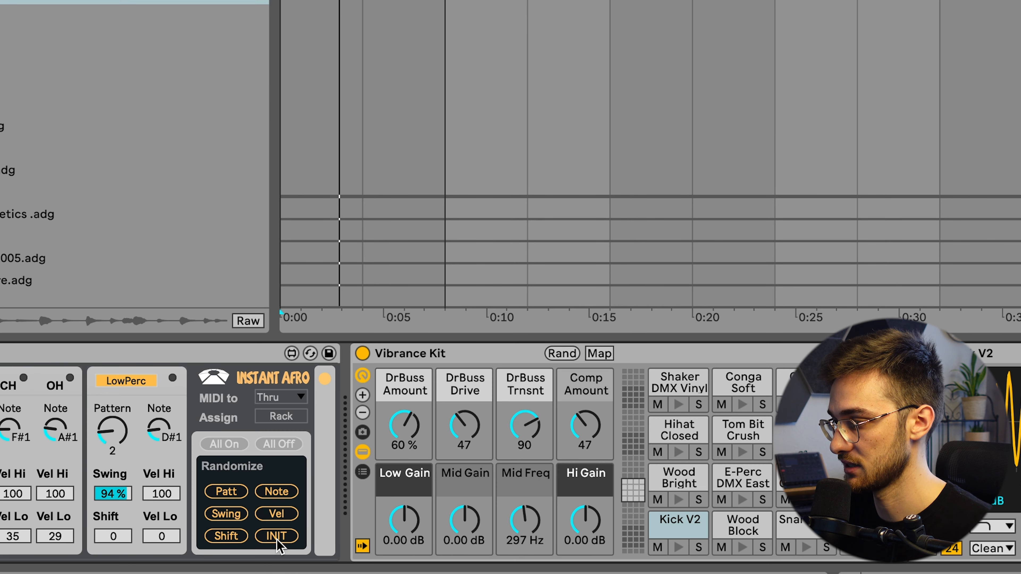
click(278, 539)
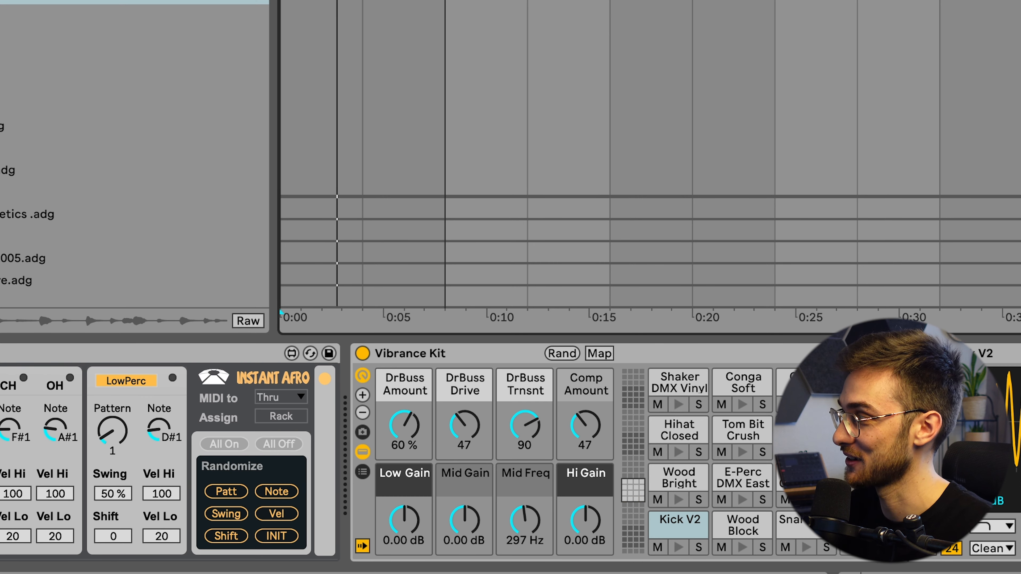
Step: Swap all samples in the Vibrance Kit for similar ones and play the result
click(477, 353)
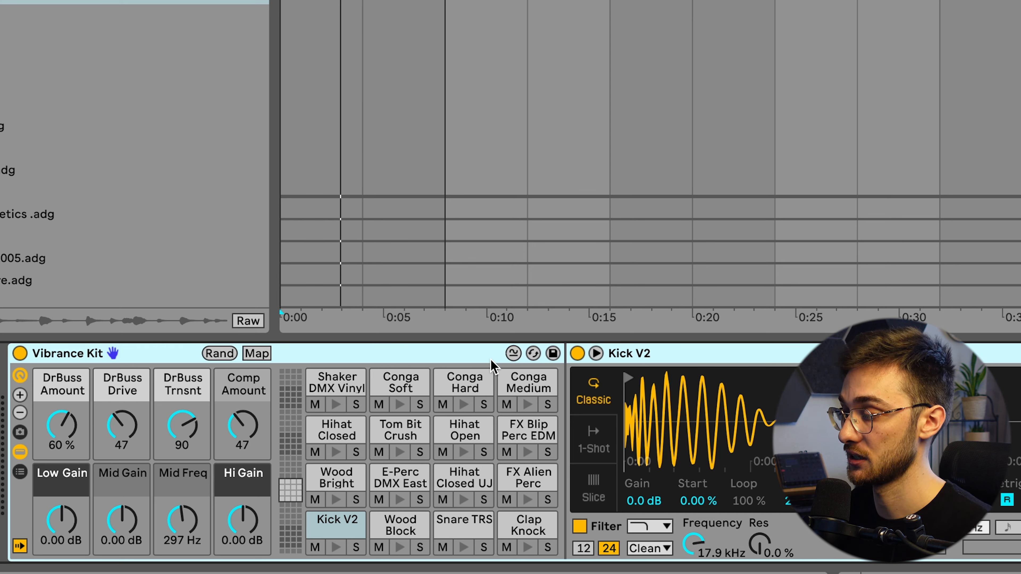
click(514, 355)
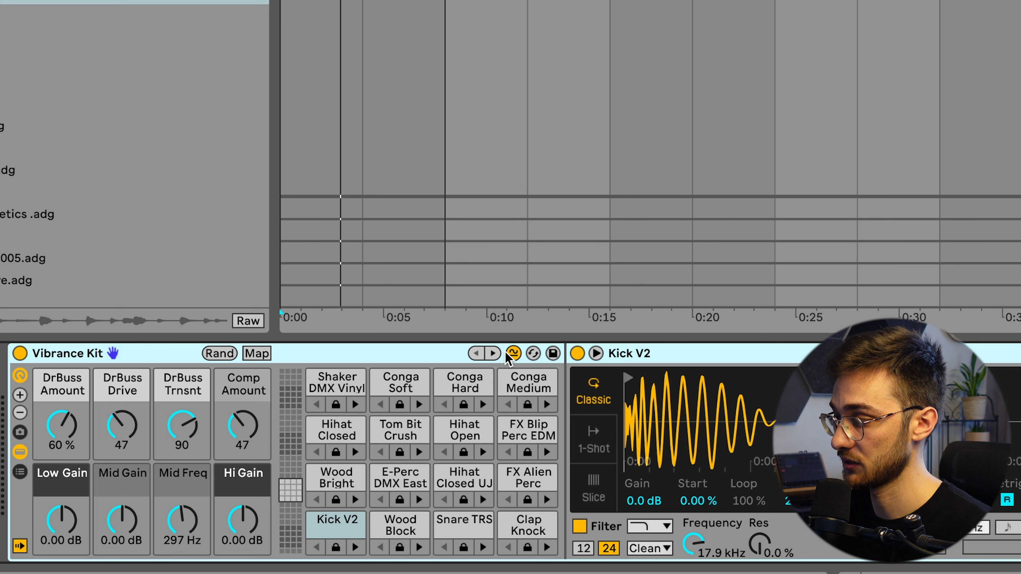
click(493, 354)
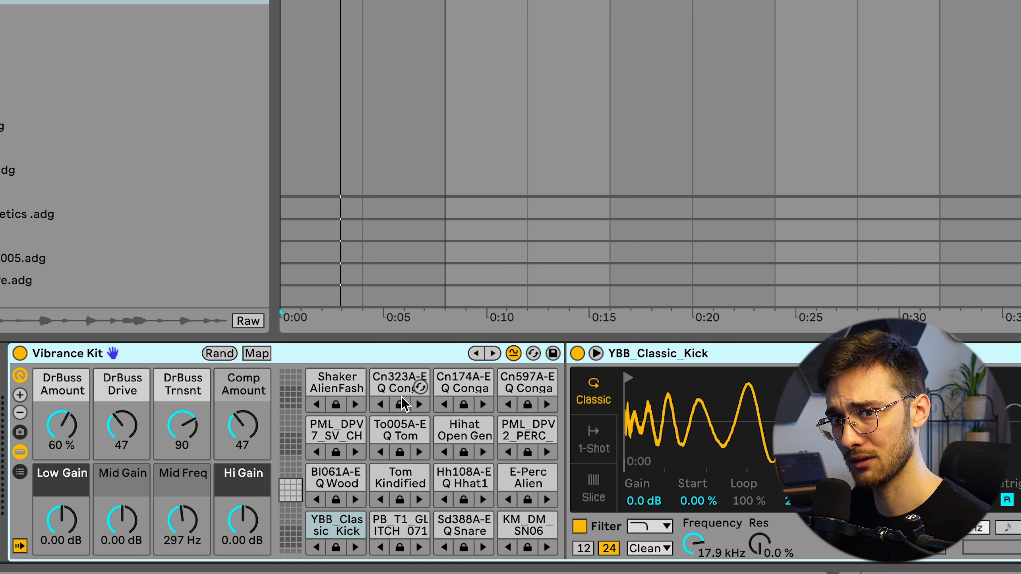
click(406, 386)
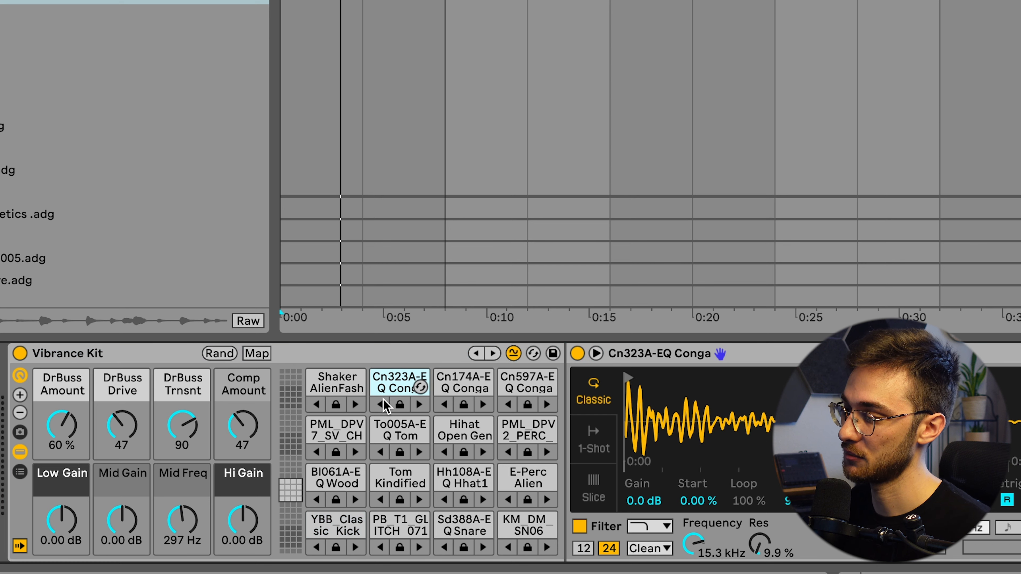
click(342, 387)
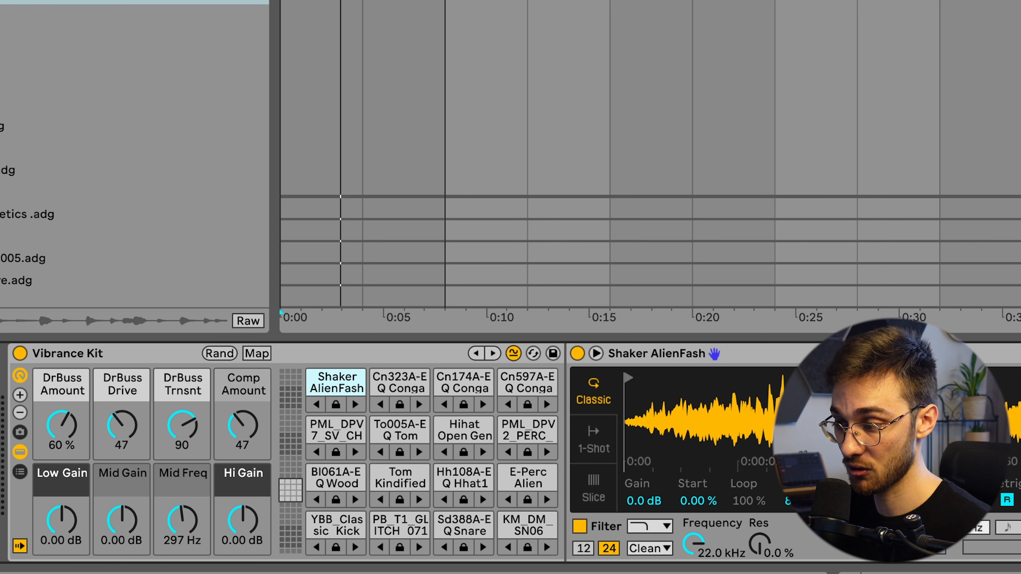
key(space)
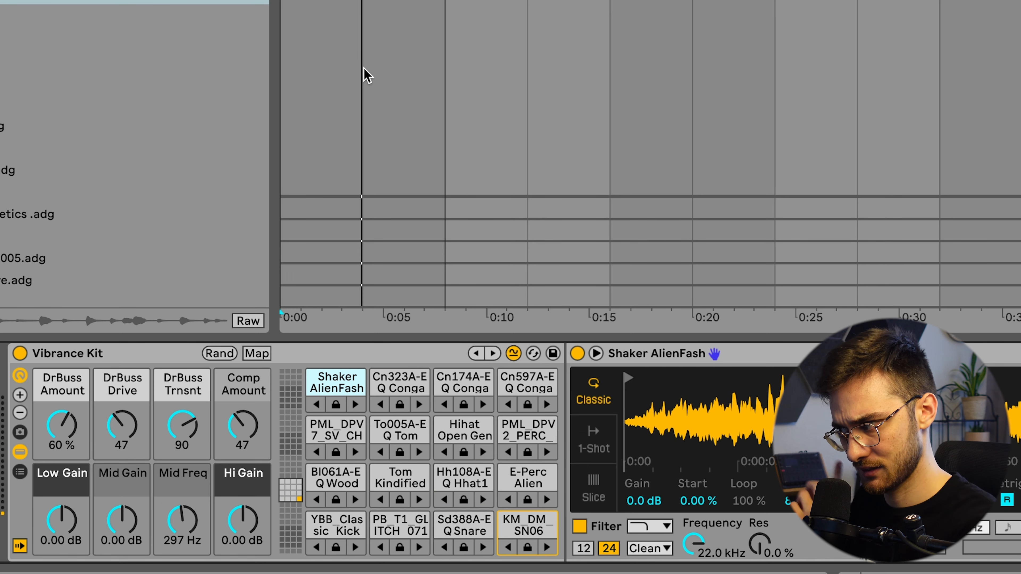
Step: Swap the whole Vibrance Kit to another set of similar samples, and cycle the snare pad through further similar sounds
click(493, 354)
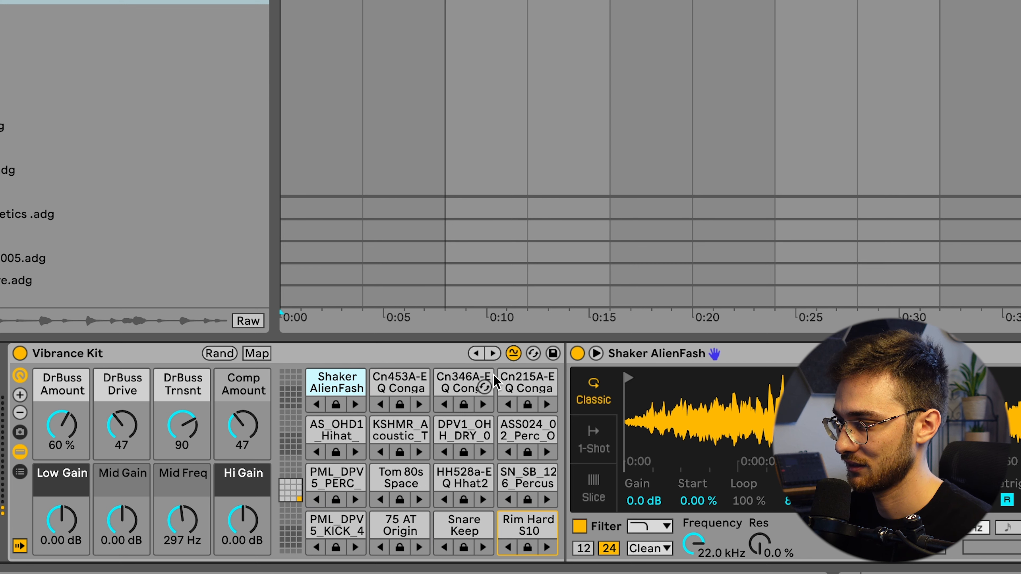
click(483, 549)
click(484, 548)
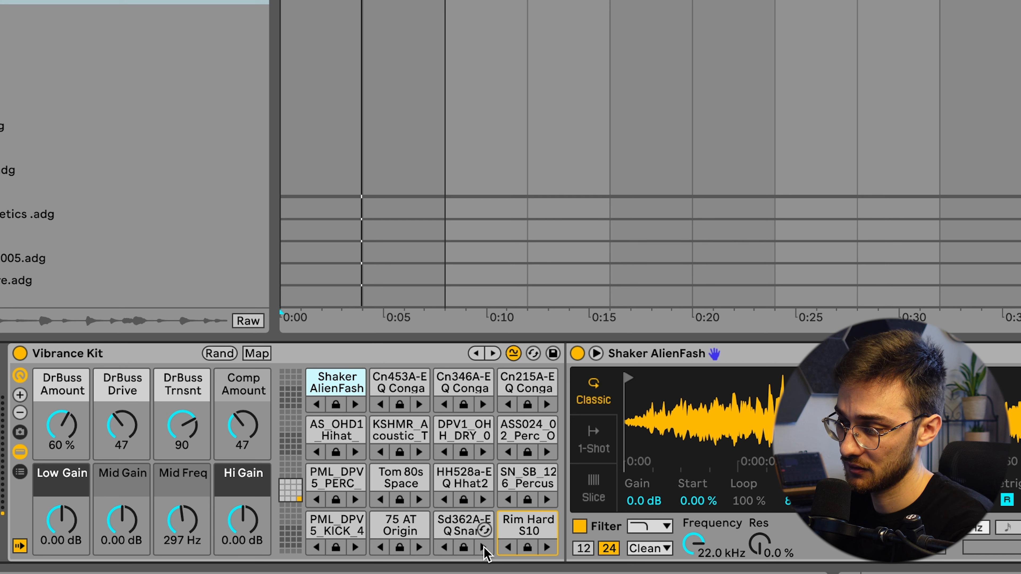
click(484, 548)
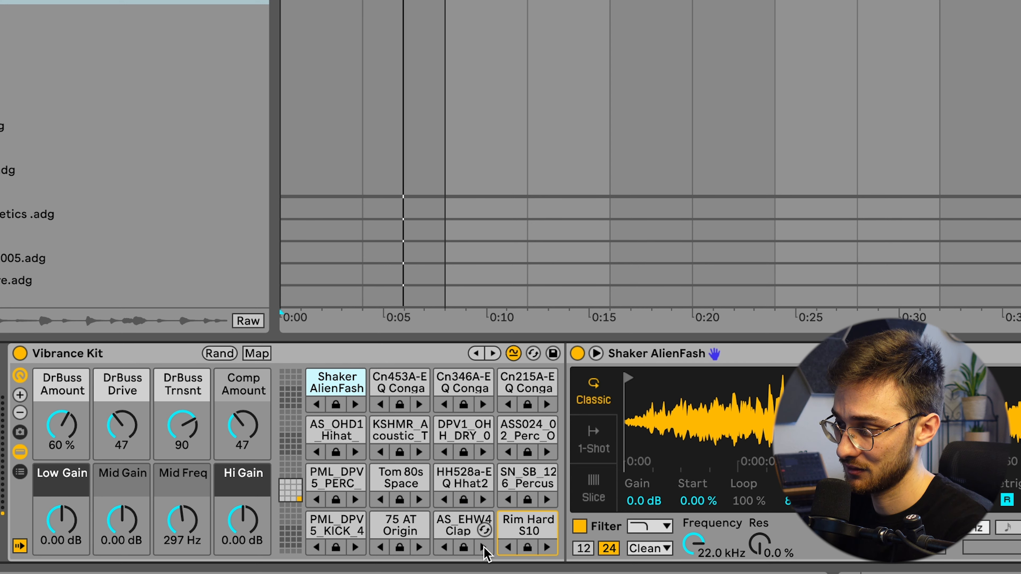
click(481, 545)
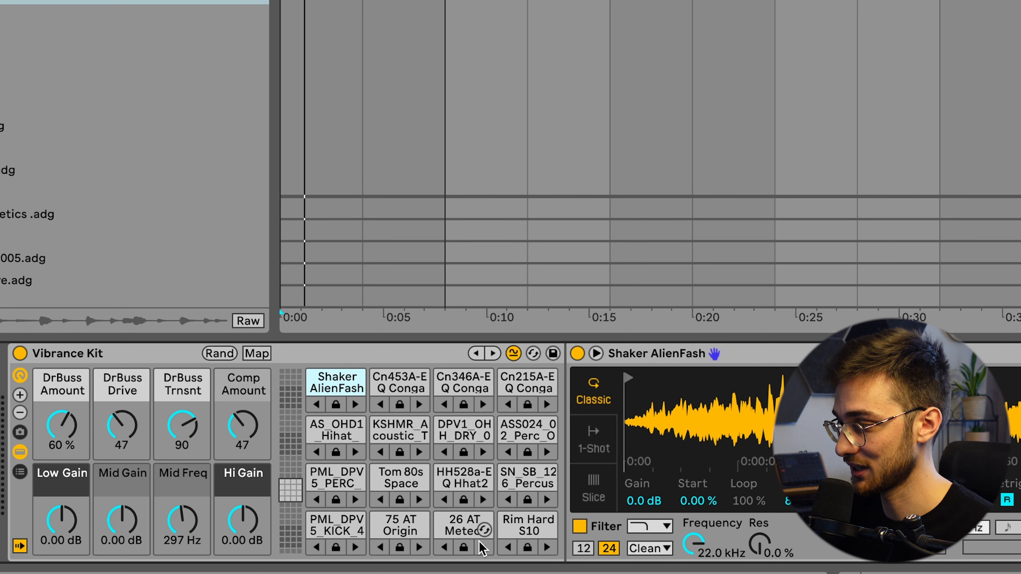
Step: Swap all the kit's samples once more and replace the Snare Grit pad's sample with a similar one
click(492, 354)
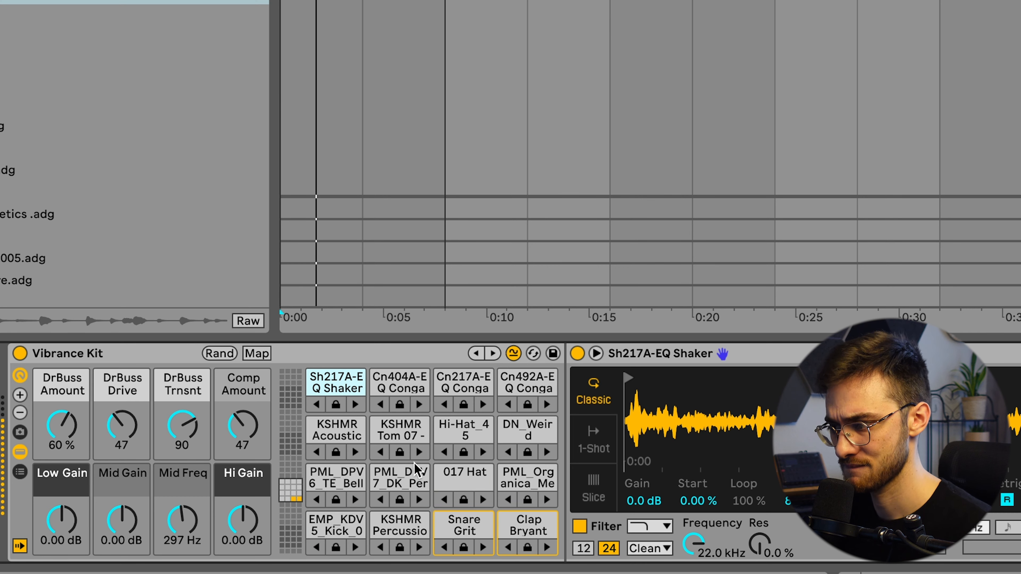
click(472, 530)
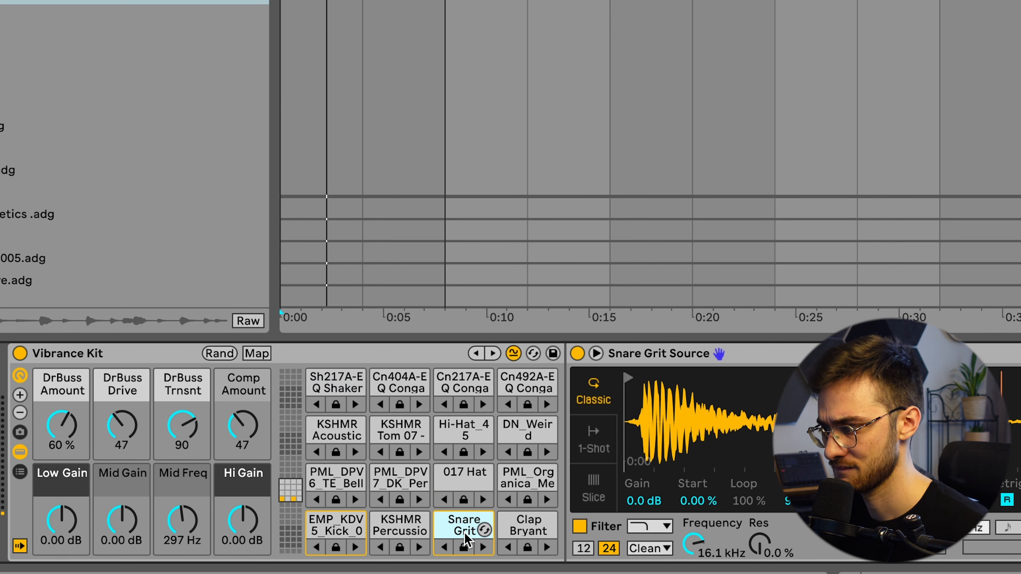
click(483, 548)
click(484, 548)
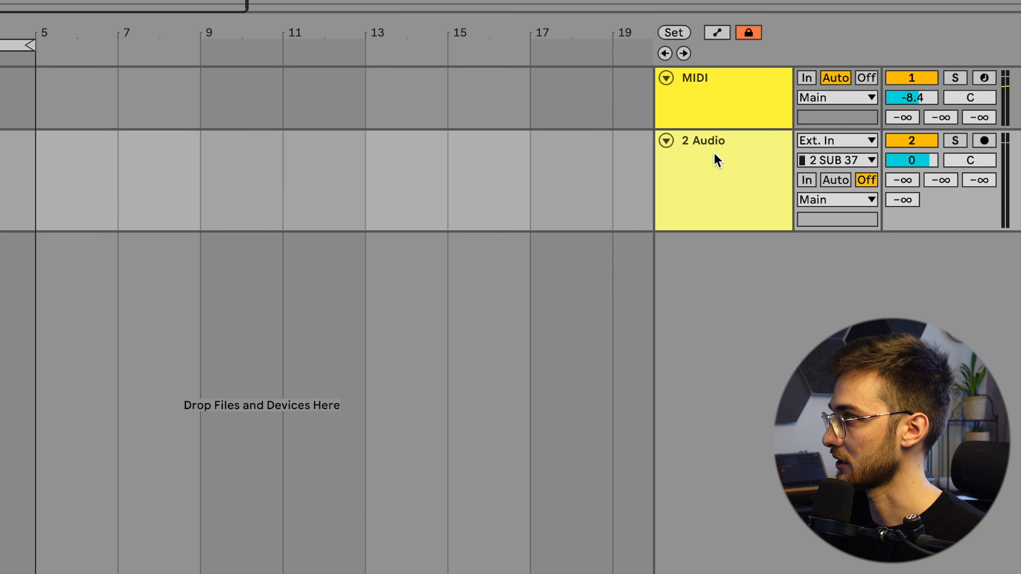
Step: Set the input of the 2 Audio track to Resampling
click(842, 145)
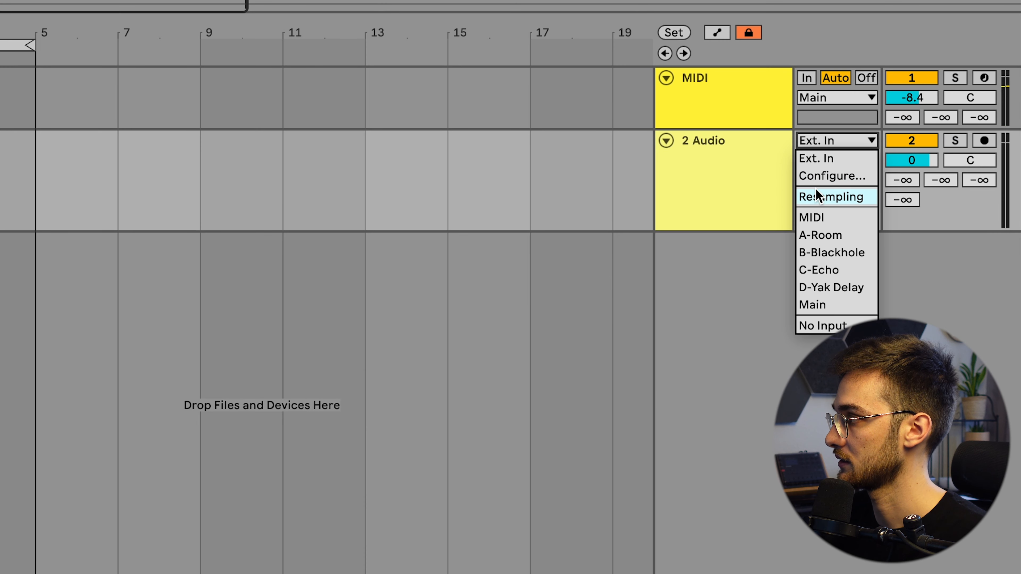
click(832, 158)
click(829, 142)
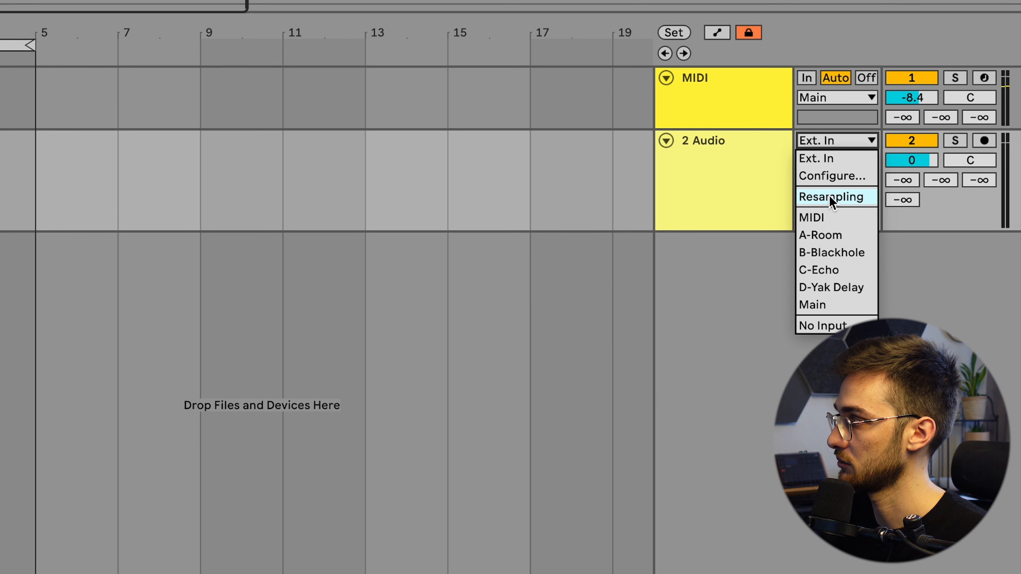
click(830, 198)
click(827, 141)
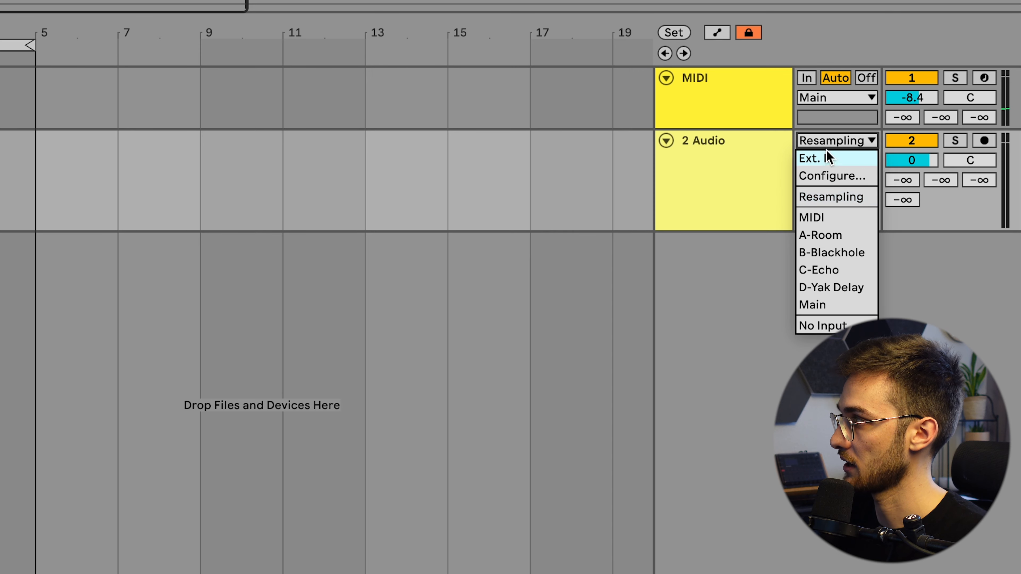
Step: Rename the MIDI track as afro
click(719, 91)
click(722, 92)
key(super+r)
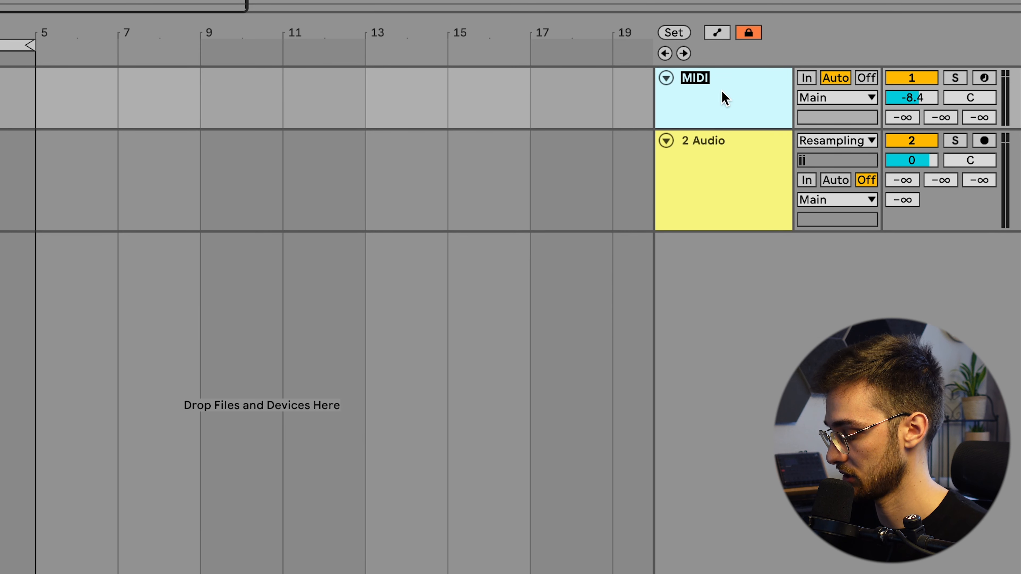
text(afro)
key(Return)
Step: Set the 2 Audio track's input to the afro track and start recording on the armed audio track
click(812, 141)
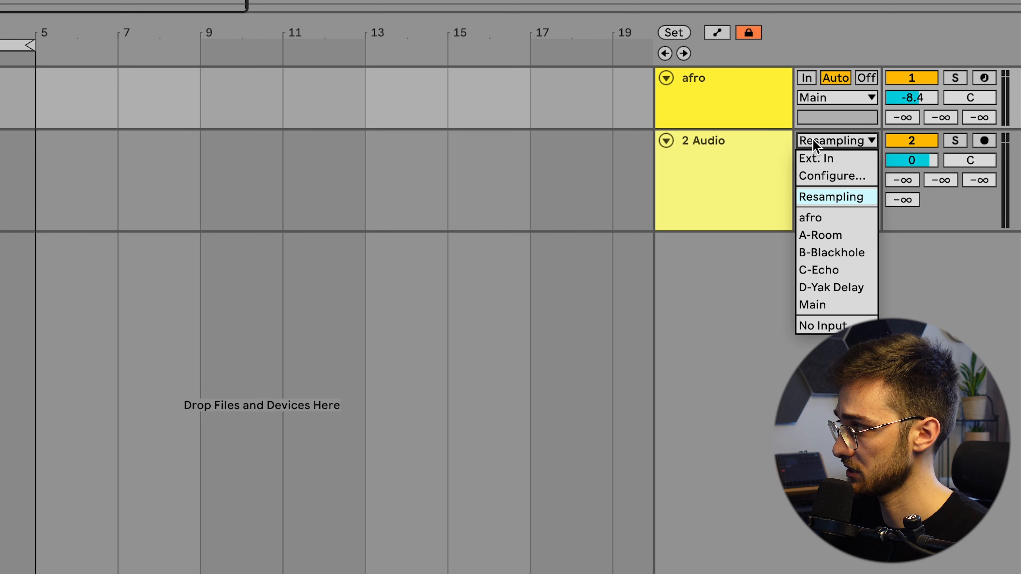
click(810, 218)
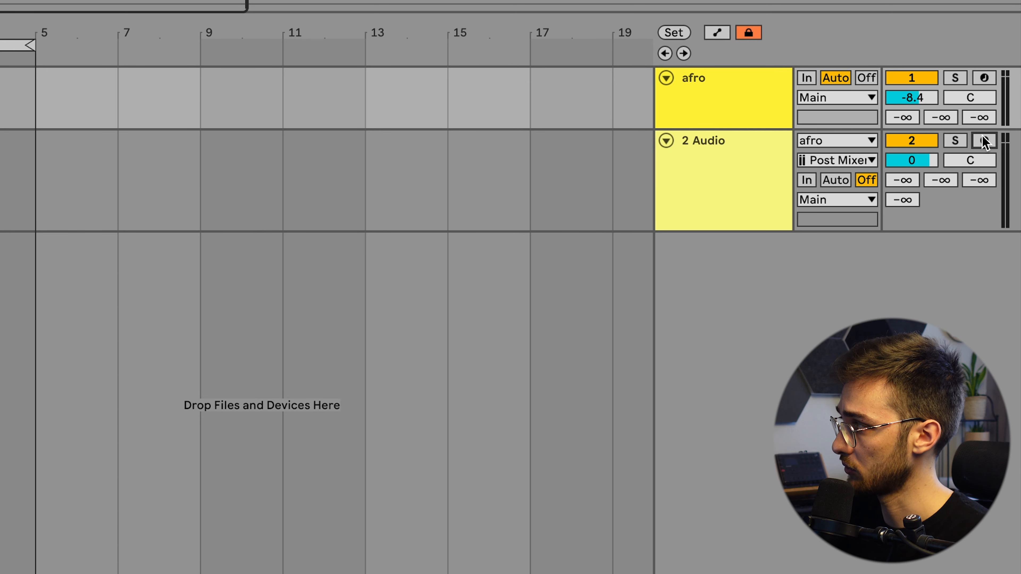
click(985, 141)
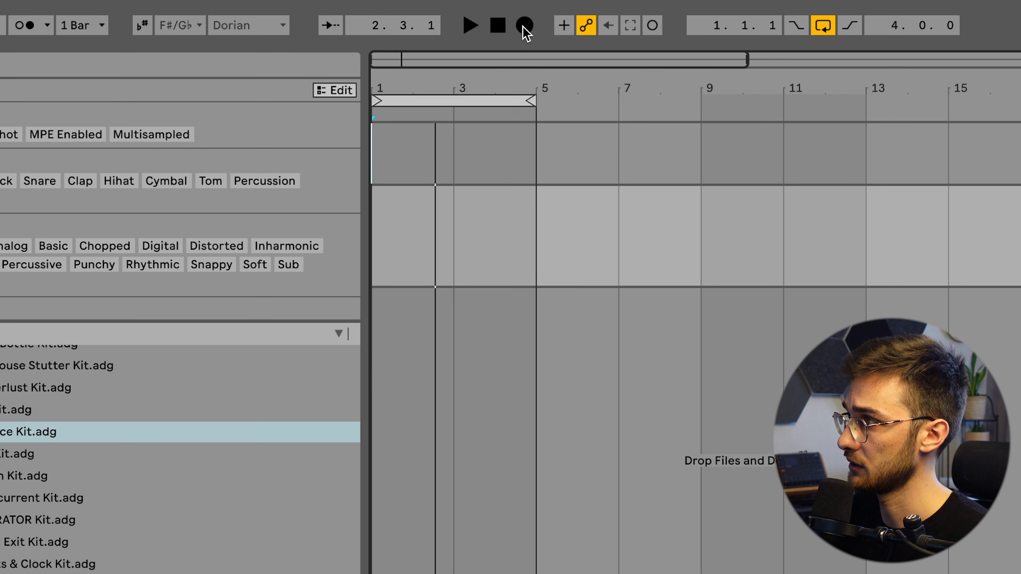
click(525, 25)
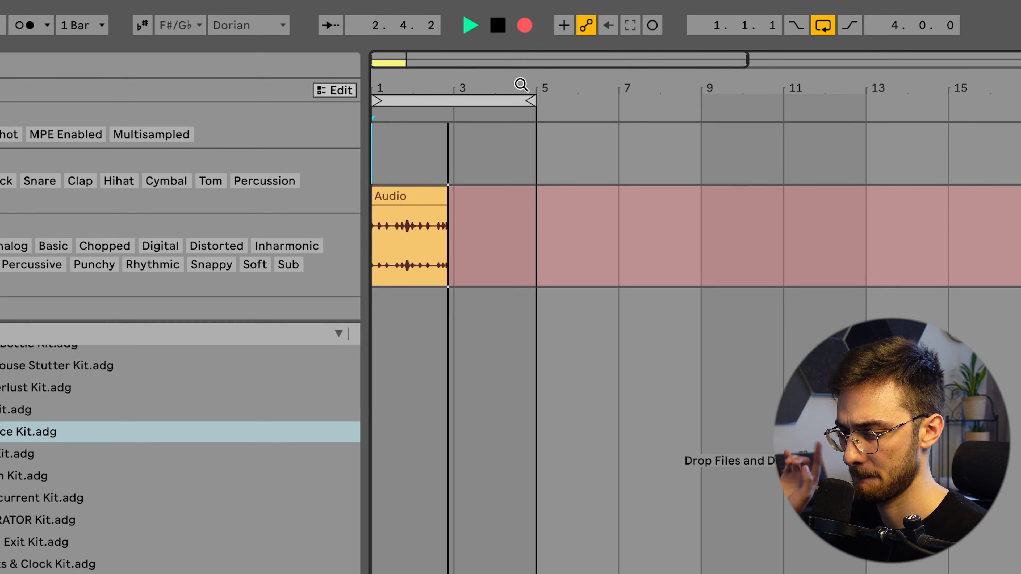
Step: Stop the recording and deactivate the afro MIDI track
key(space)
click(433, 201)
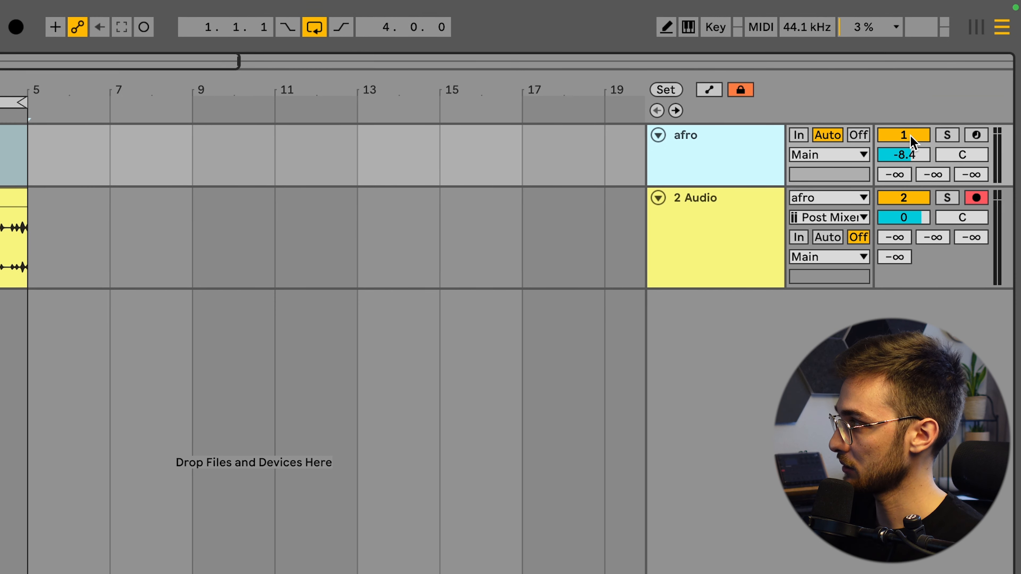
click(890, 137)
Step: Set the volume of the 2 Audio track to -4.4 dB and keep that track selected
click(651, 223)
click(3, 281)
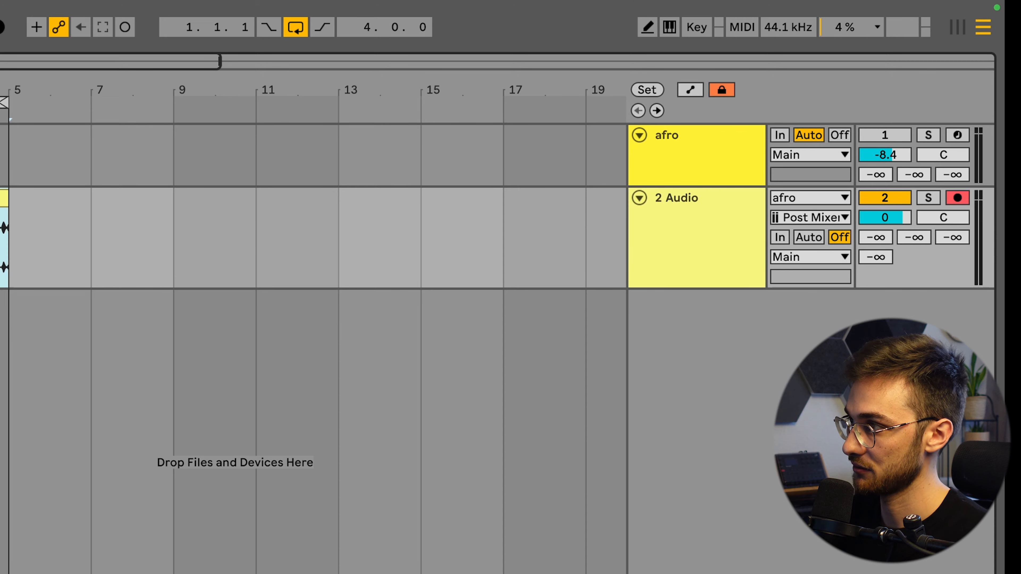
drag(882, 222, 882, 238)
click(719, 251)
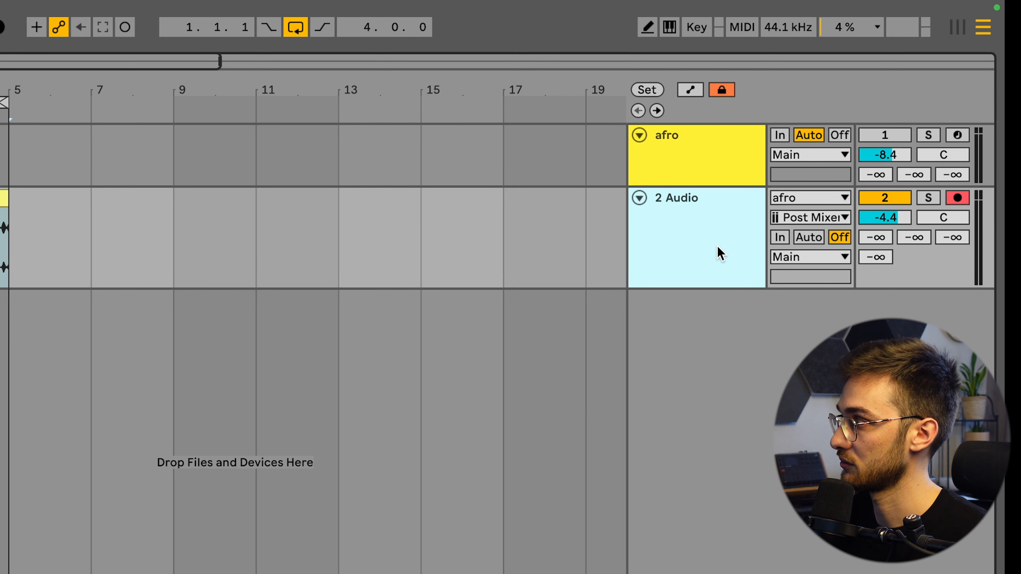
Step: Search the library for kick, expand the One Shots folder and insert a new MIDI track below the 2 Audio track
text(kick)
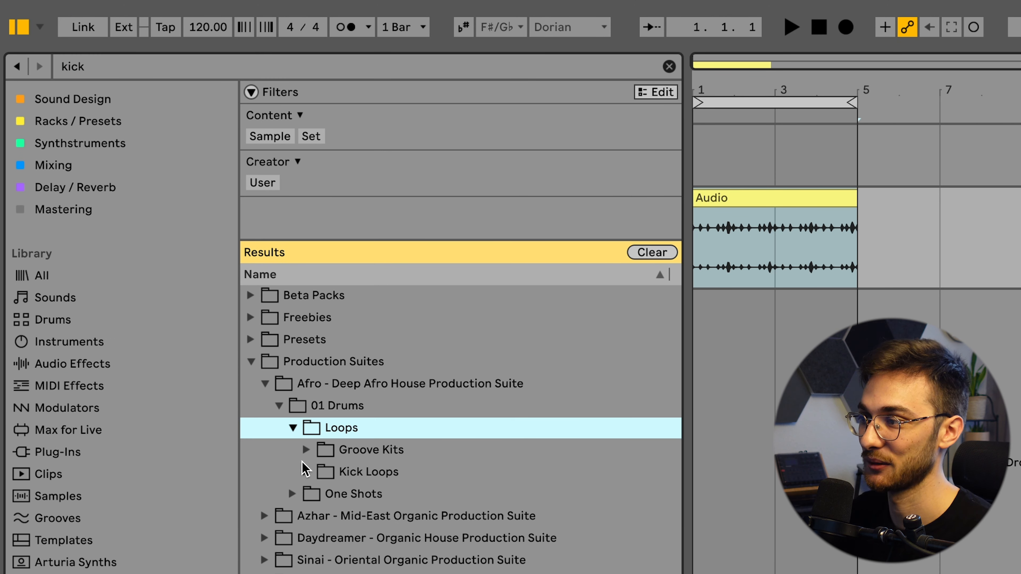
click(292, 494)
key(super+shift+t)
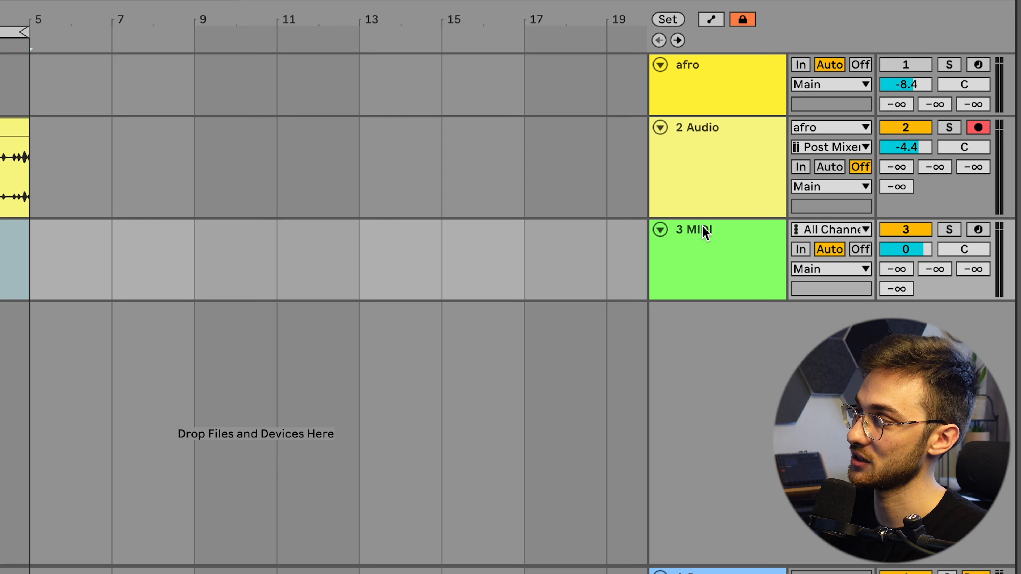
click(711, 256)
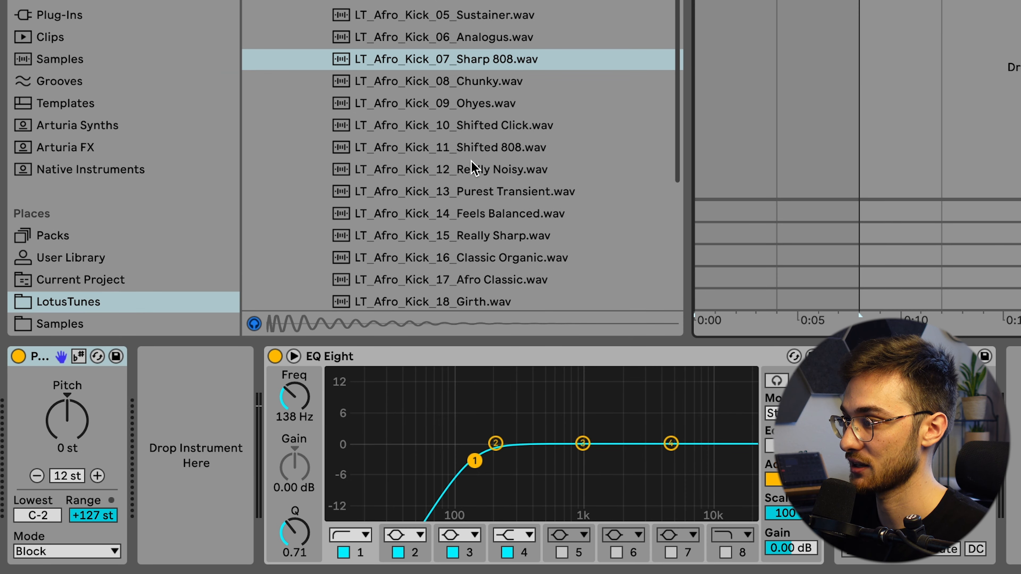
Step: Load LT_Afro_Kick_11_Shifted 808.wav as the instrument on the new MIDI track and switch off its EQ Eight
click(475, 149)
drag(466, 161, 203, 447)
drag(192, 381, 217, 368)
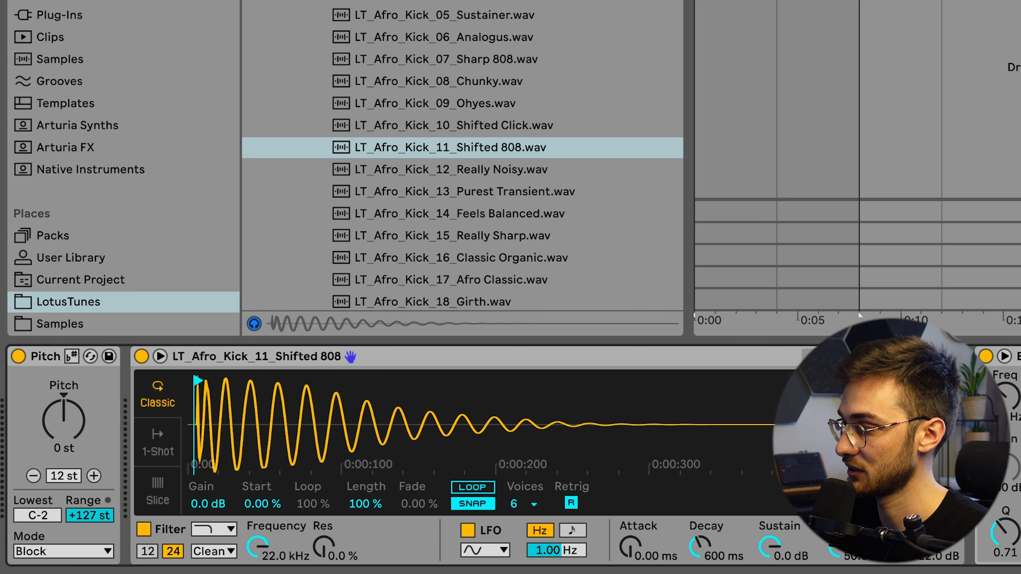
click(1013, 356)
click(986, 357)
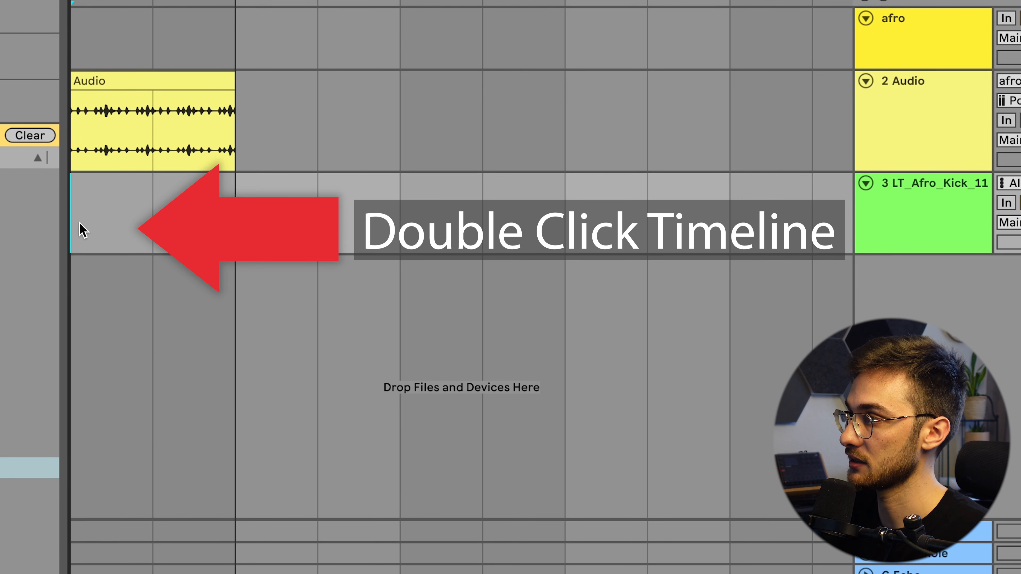
Step: Insert a two-bar MIDI clip at the start of the kick track and open its notes
right_click(94, 221)
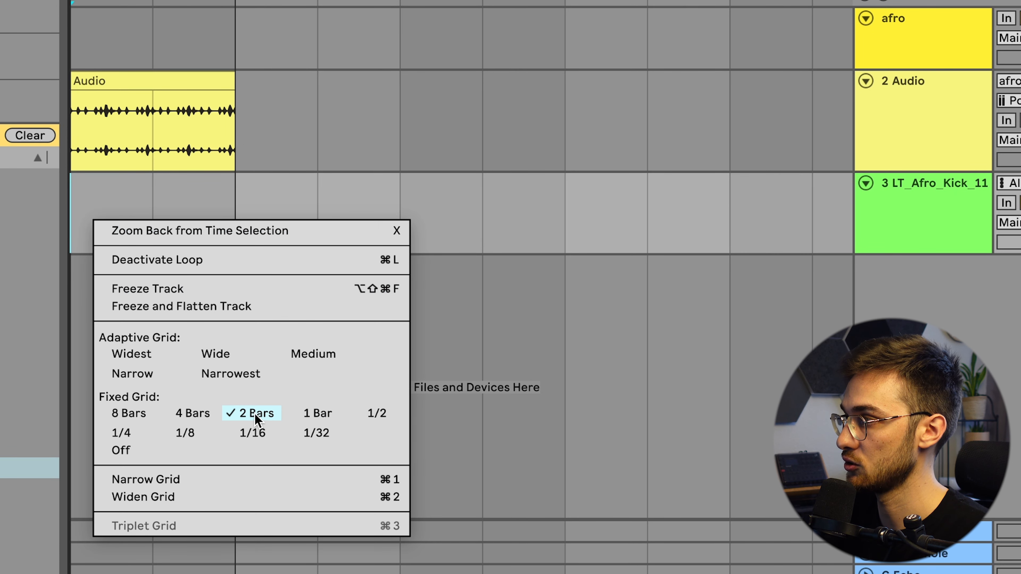
click(126, 201)
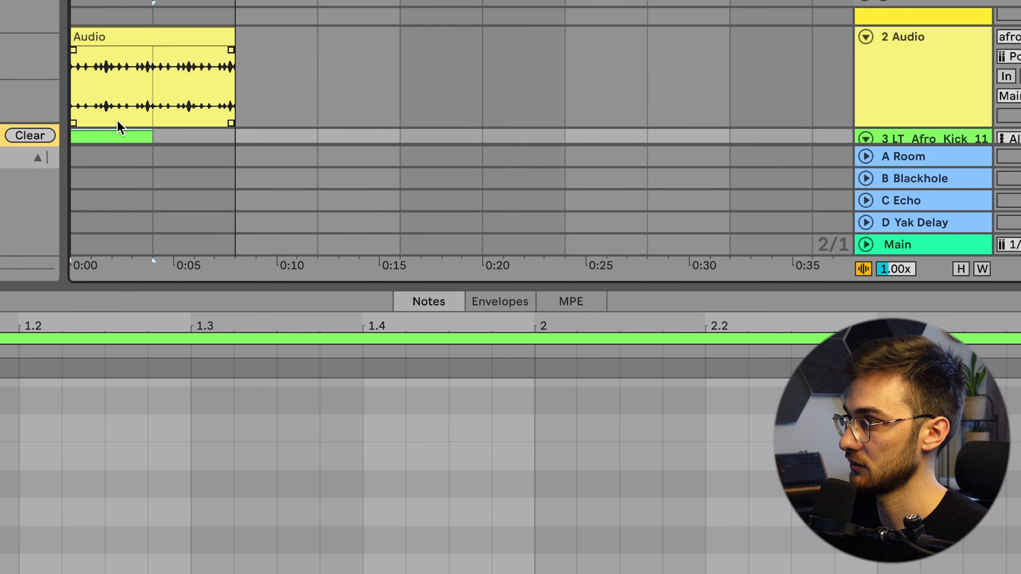
scroll(121, 60, down, 3)
click(134, 59)
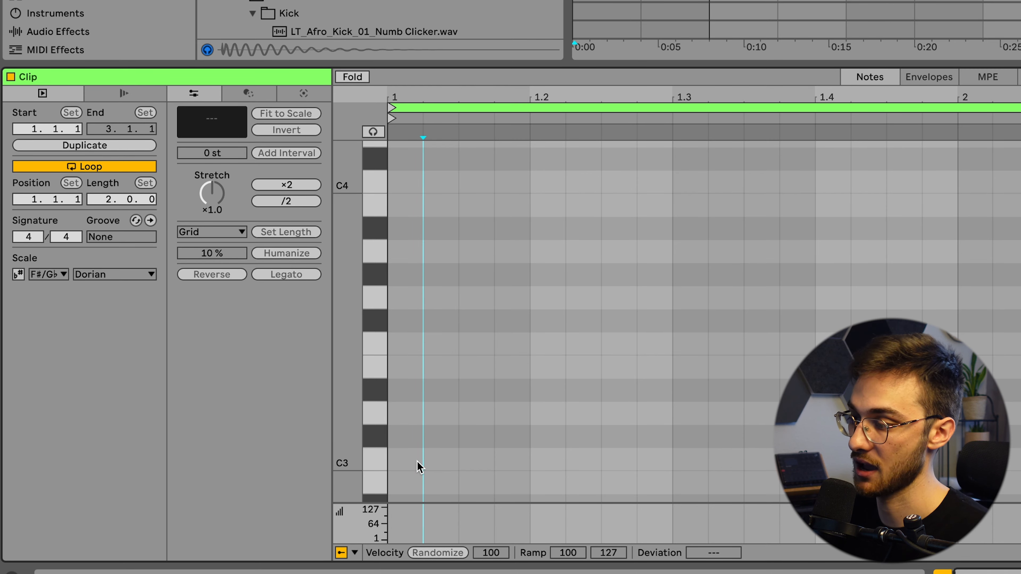
Step: Set the note editor's fixed grid to 1/4 and add a one-beat C3 note at the clip's start
right_click(435, 454)
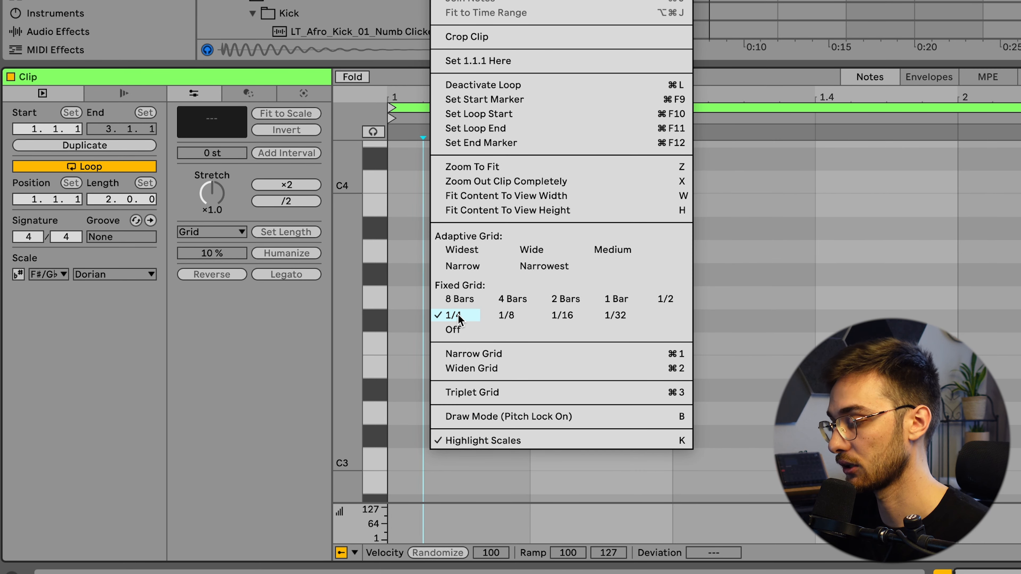
click(457, 315)
double_click(399, 459)
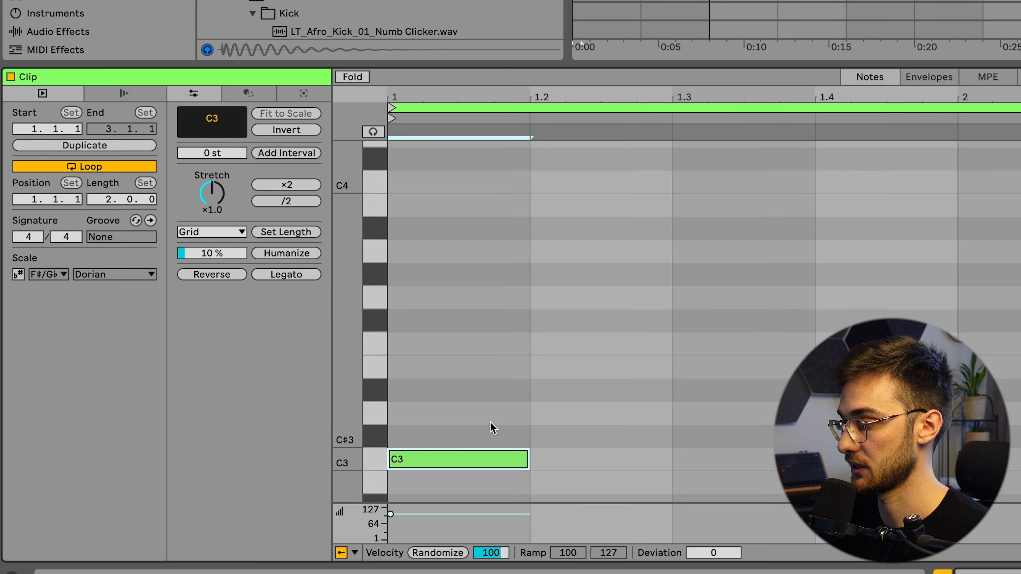
Step: Loop the kick clip over the one-beat C3 note
scroll(482, 415, down, 2)
drag(489, 280, 457, 438)
key(super+l)
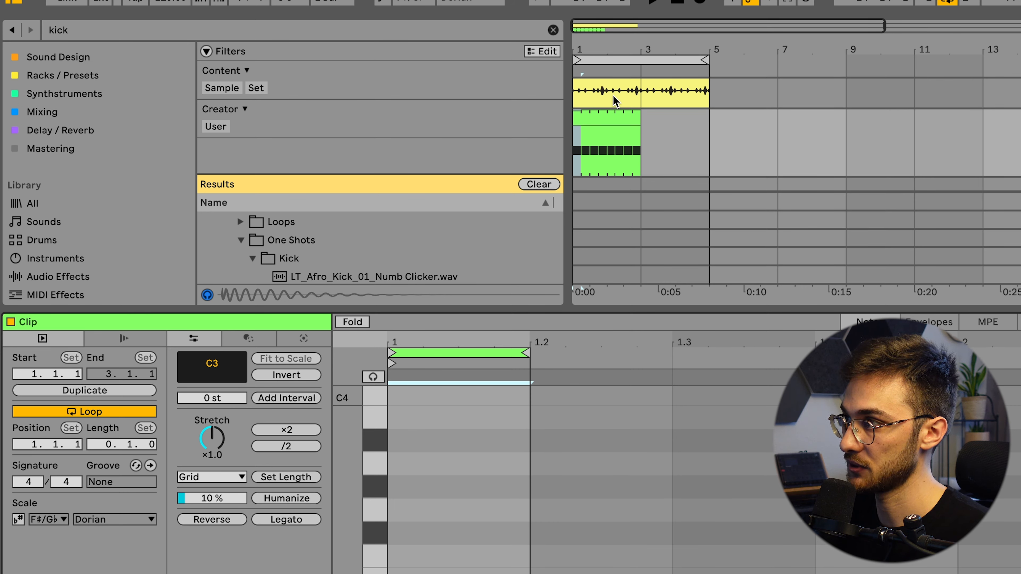
Step: Extend the kick clip to bar 5 so it spans the same length as the recorded audio clip
drag(607, 49, 607, 109)
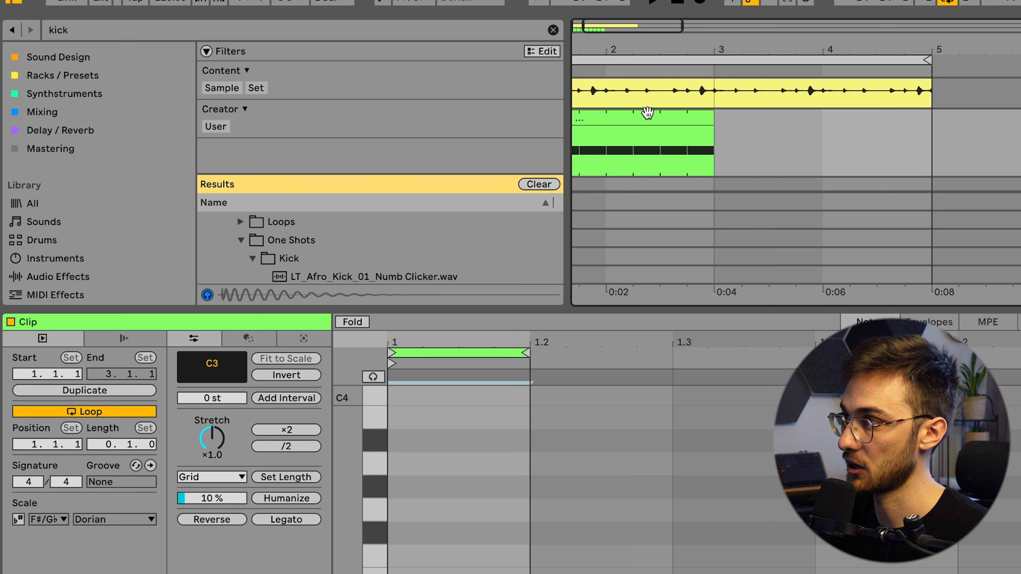
click(669, 112)
key(ctrl+d)
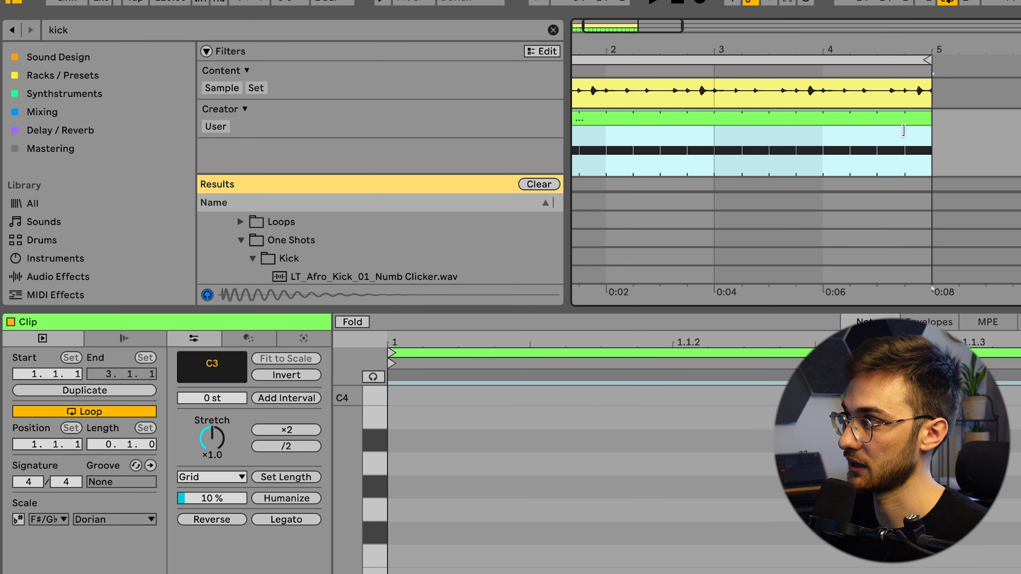
drag(897, 49, 897, 8)
mouse_move(711, 120)
mouse_down()
mouse_move(1020, 126)
mouse_move(718, 129)
mouse_up()
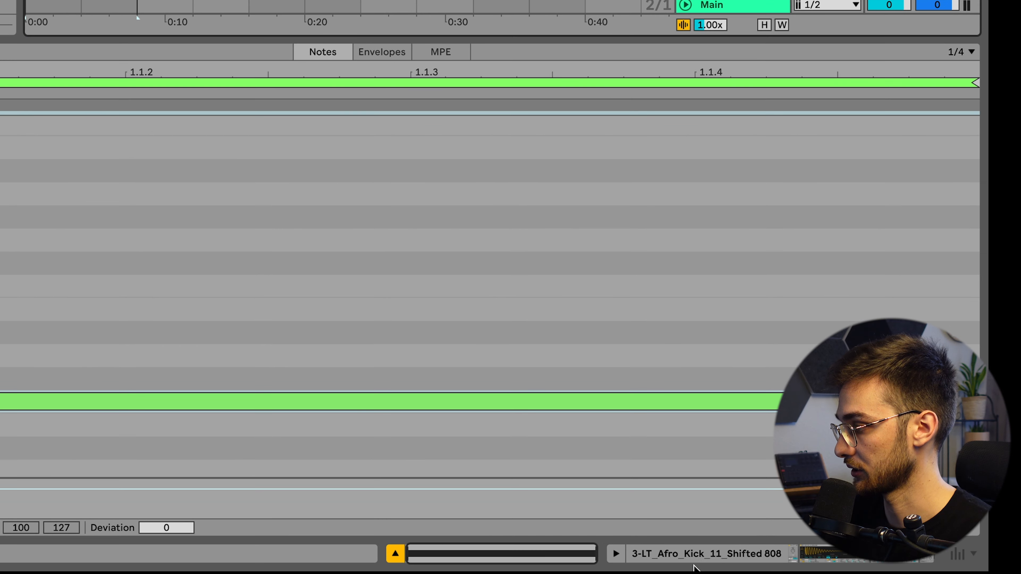
Step: Toggle the kick track between its clip view and device view, finishing on the device view
click(704, 560)
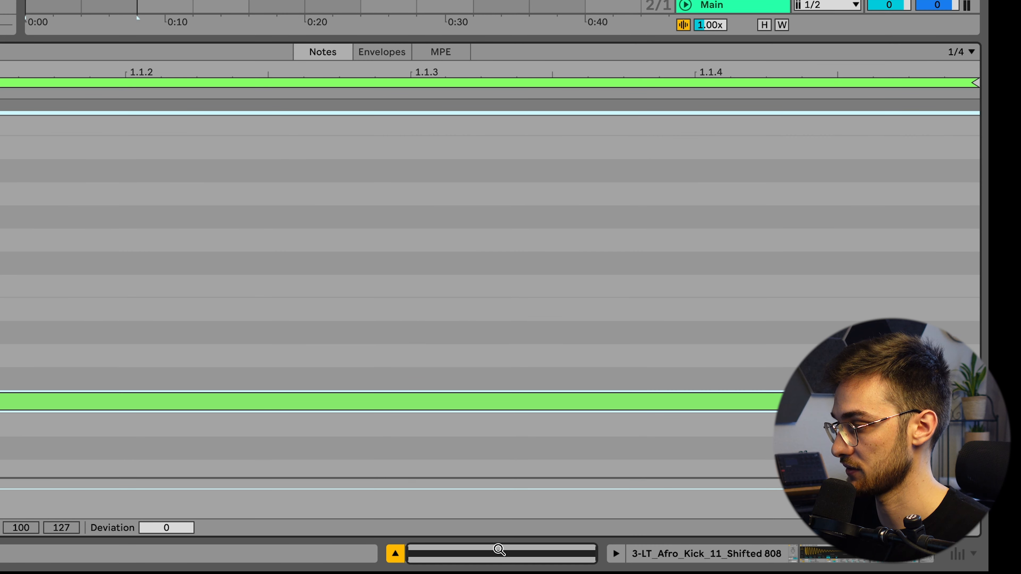
key(shift+Tab)
key(shift+Tab)
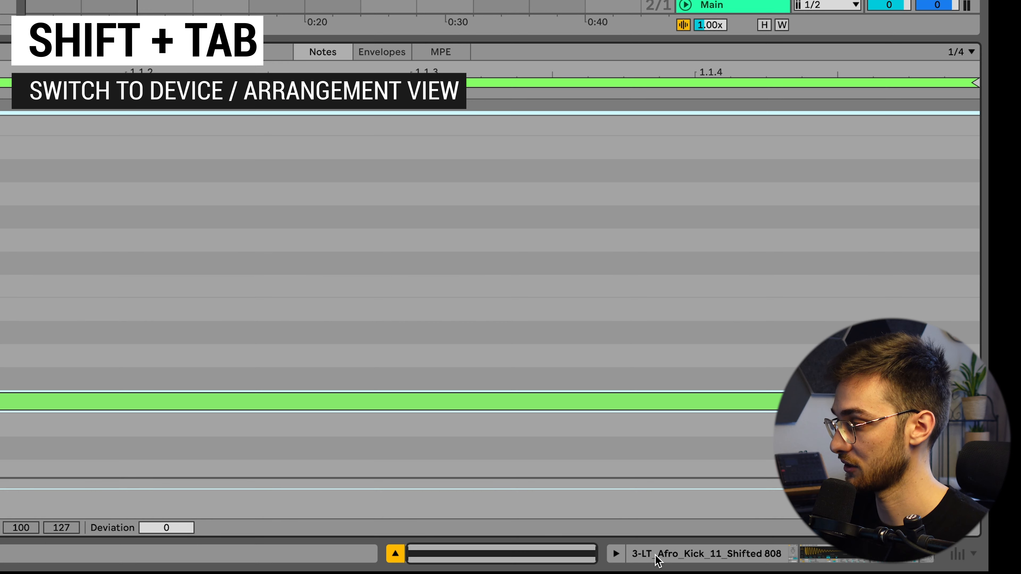
key(shift+Tab)
key(shift+Tab)
key(shift+Tab)
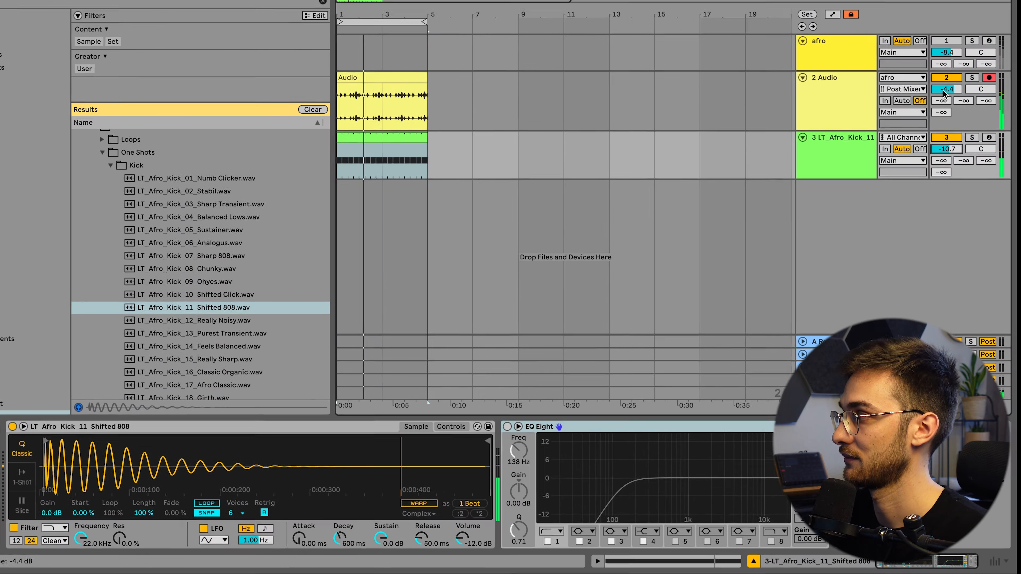
Step: Lower the volume of the 2 Audio track to -8.1 dB
click(839, 126)
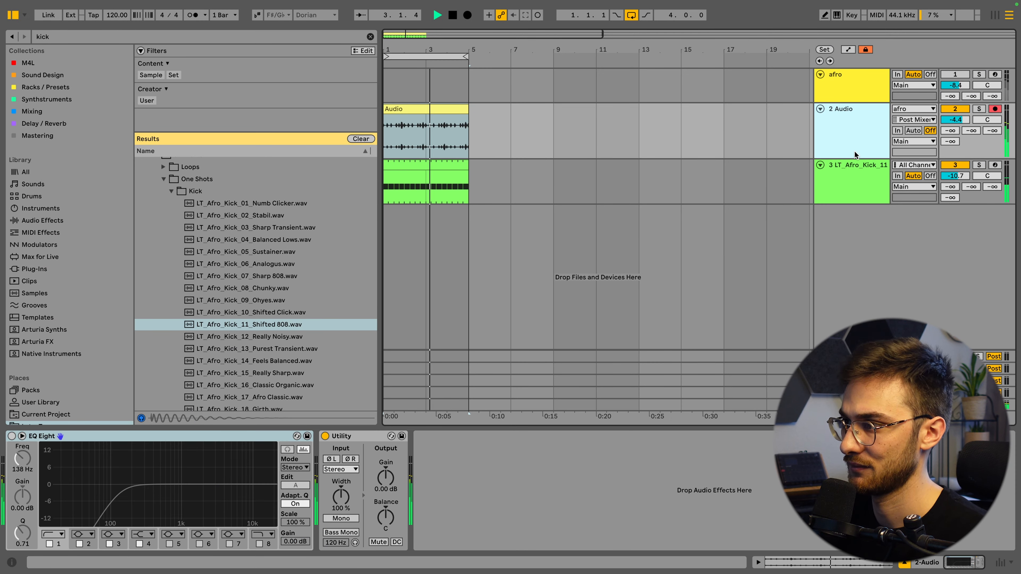
mouse_move(955, 119)
mouse_down()
mouse_move(955, 143)
mouse_move(955, 134)
mouse_up()
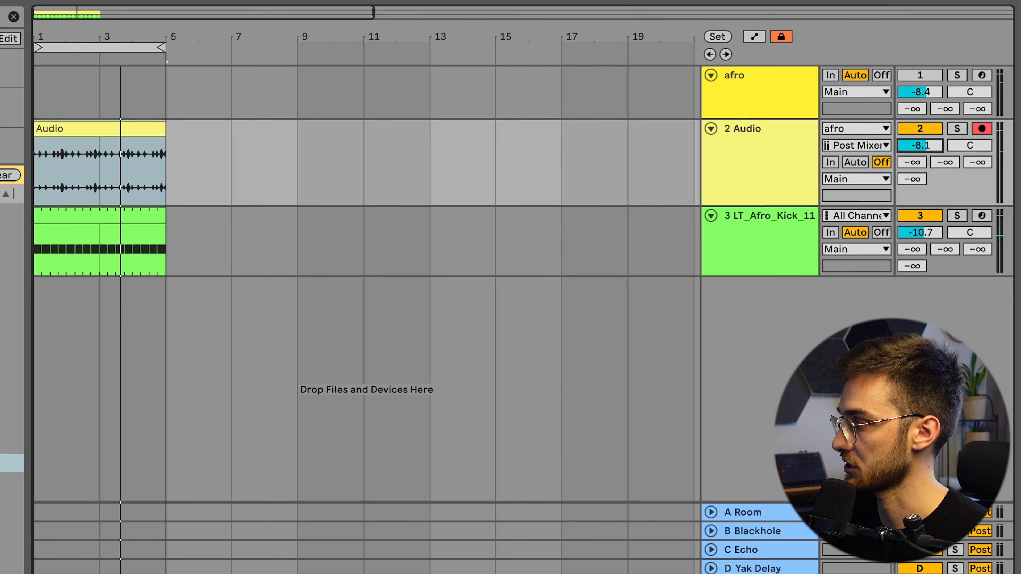
Step: Hide the return tracks in the arrangement and show them again
click(736, 562)
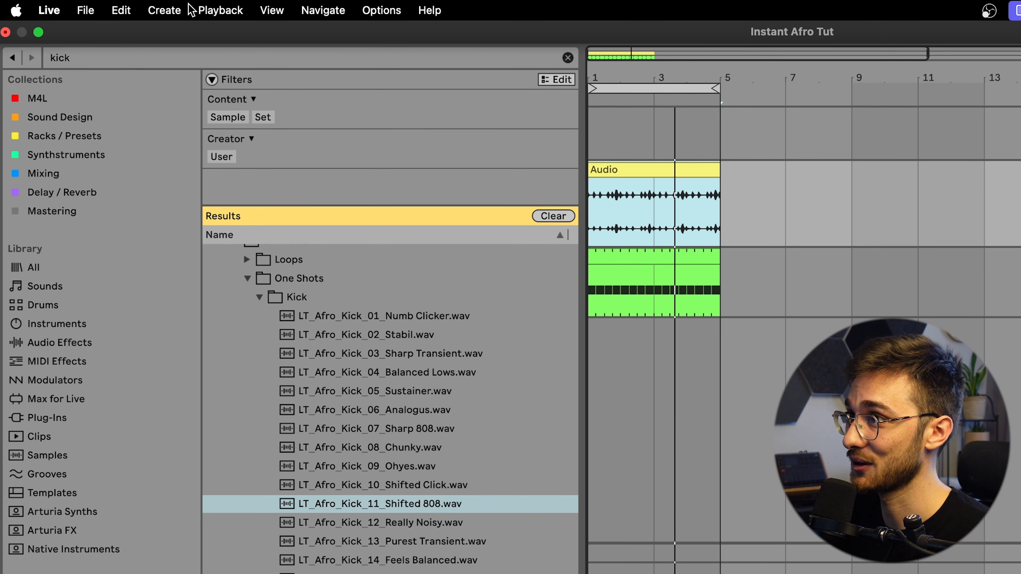
click(274, 9)
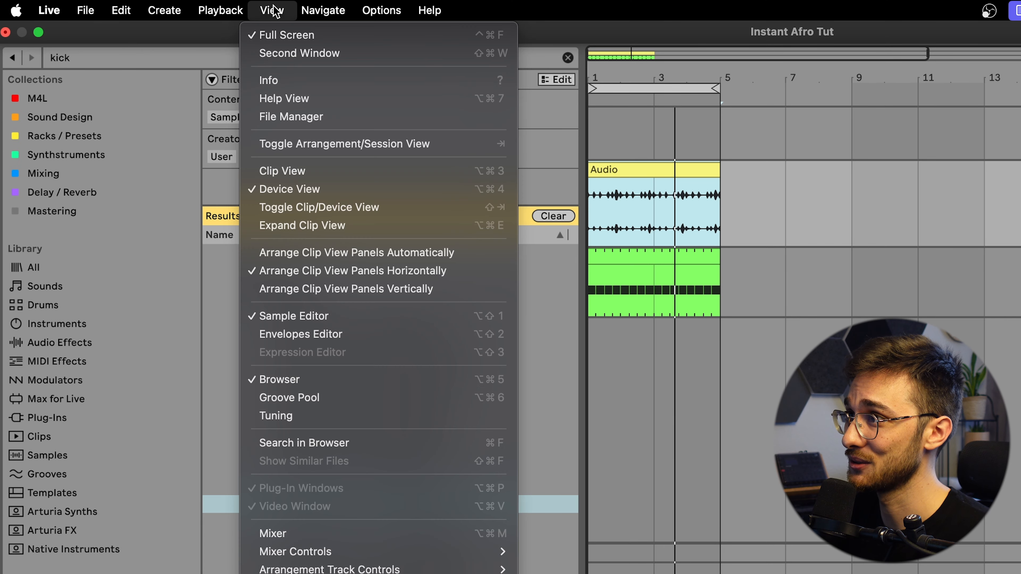
mouse_move(315, 567)
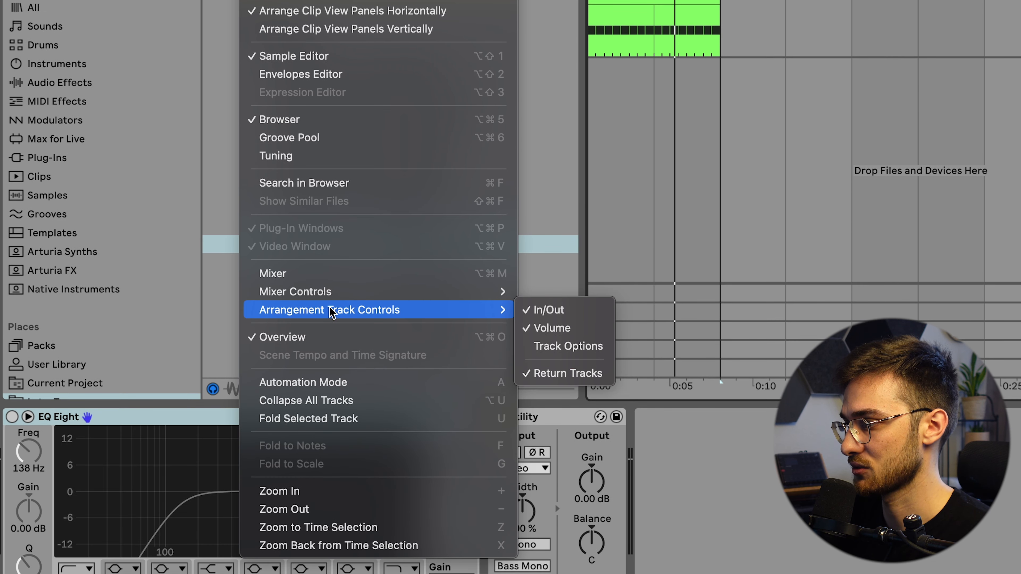
click(569, 373)
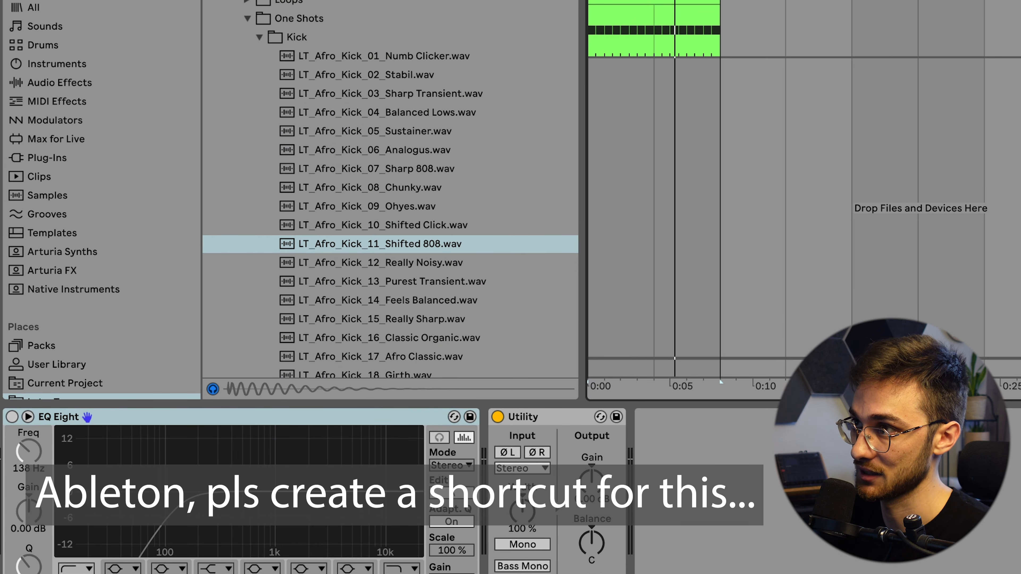
mouse_move(463, 310)
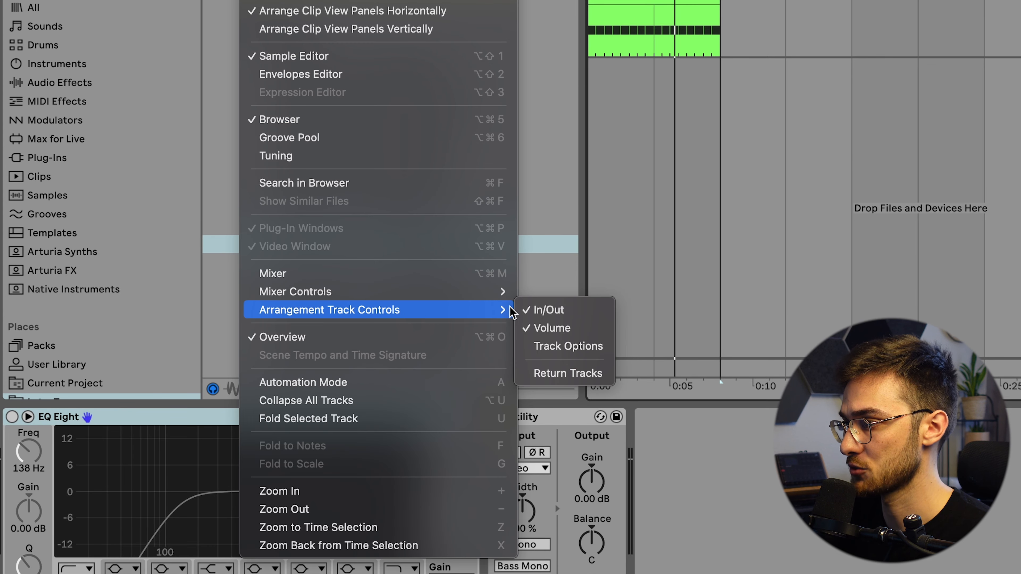
click(569, 372)
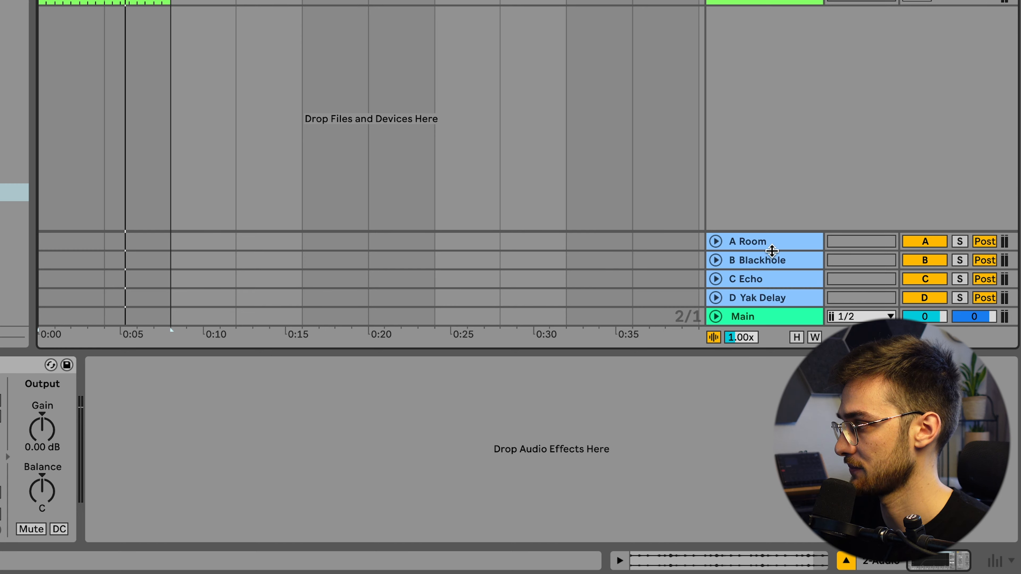
Step: Insert a new return track after A Room and undo its creation
click(765, 246)
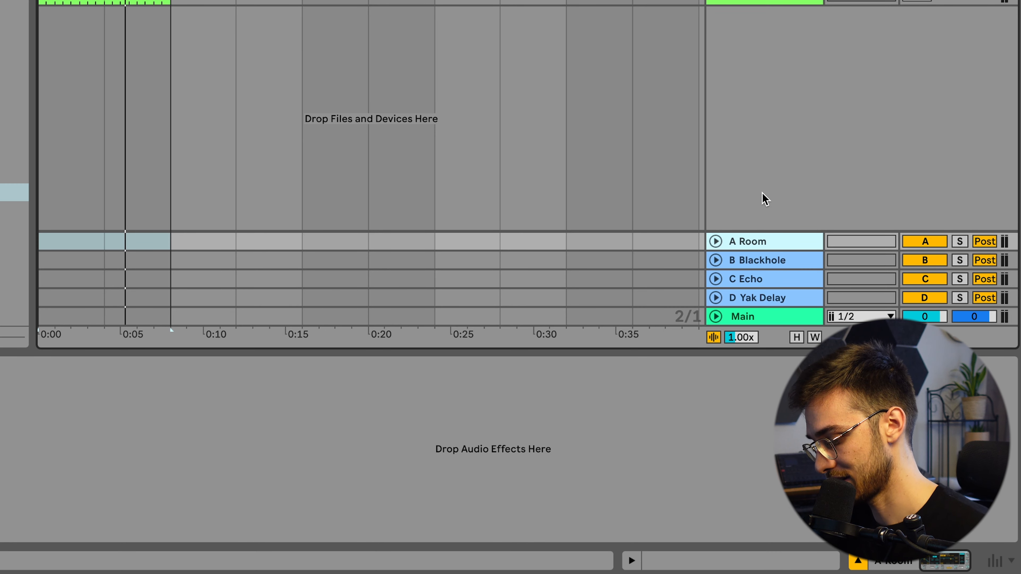
key(super+alt+t)
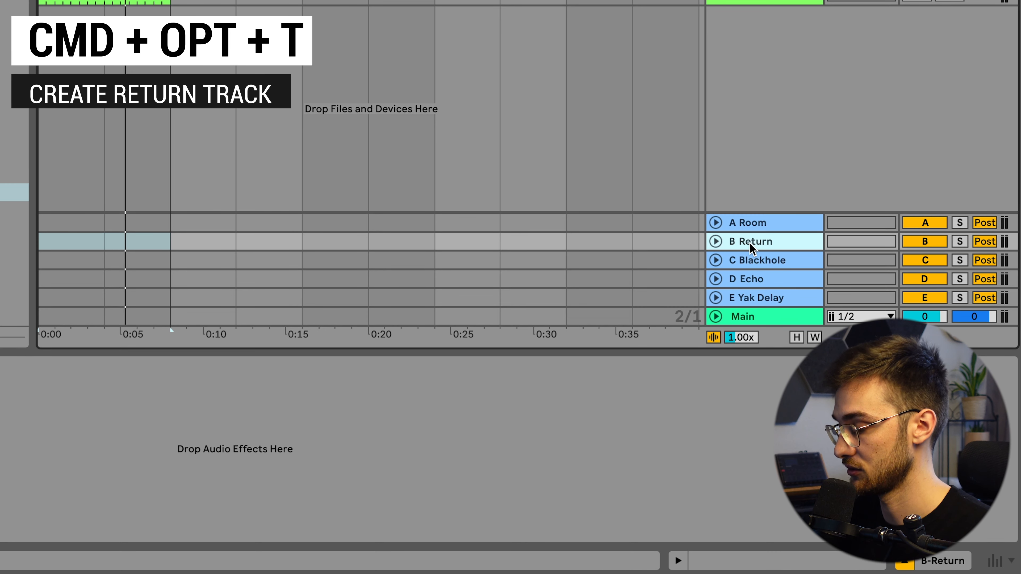
key(super+z)
right_click(768, 223)
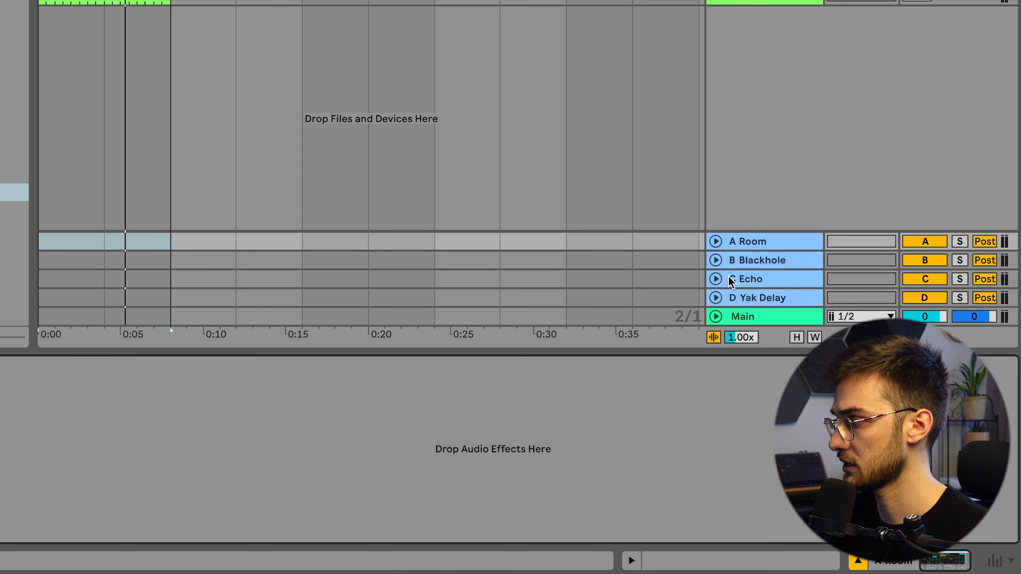
Step: Examine the effects on the return tracks A Room, B Blackhole and C Echo, including the Echo's Dry/Wet setting
click(760, 244)
click(761, 260)
click(761, 278)
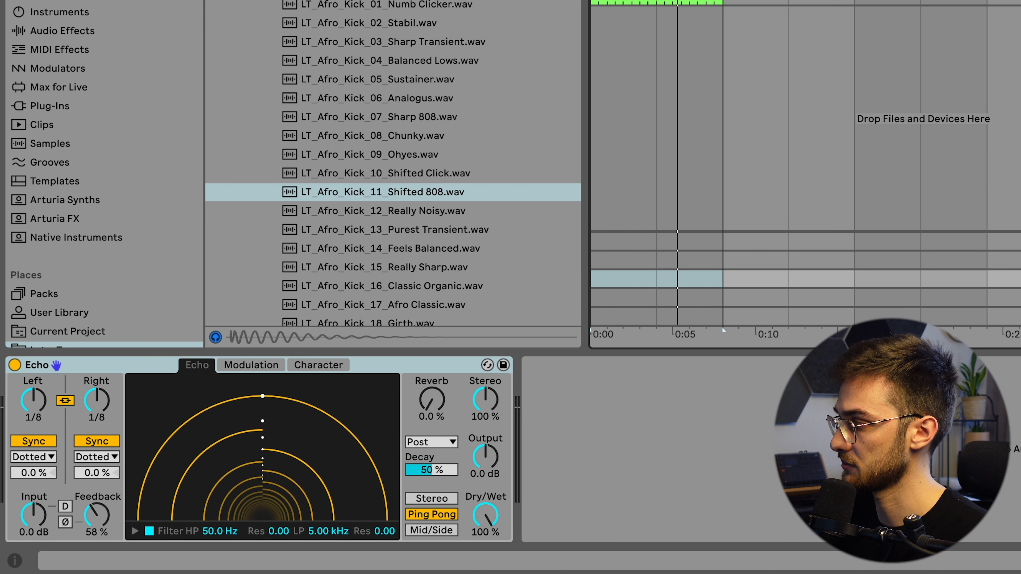
click(492, 519)
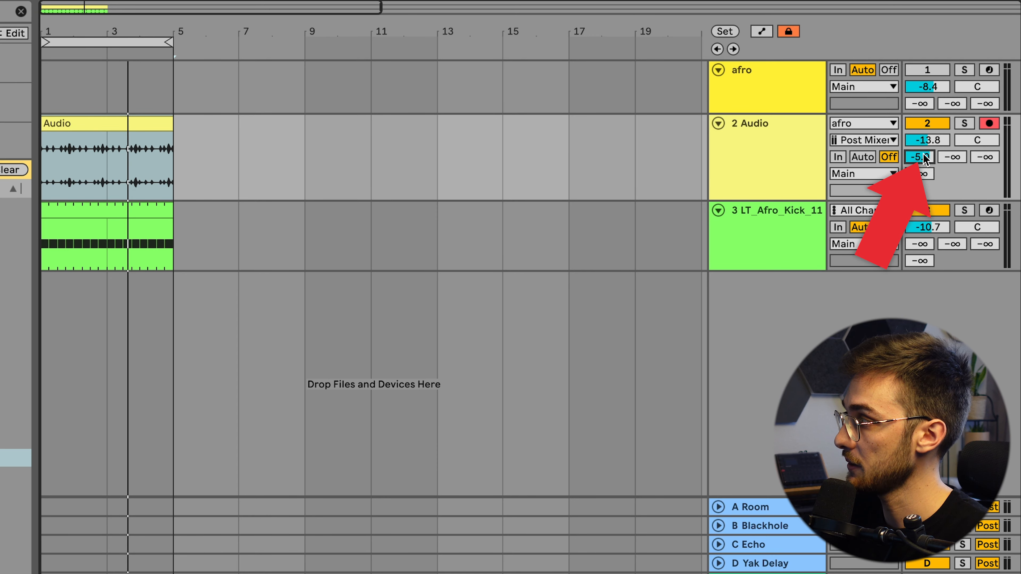
Step: In the A Room return's Reverb, set the input filter to 434 Hz and the diffusion network's high filter to 2.12 kHz
click(756, 508)
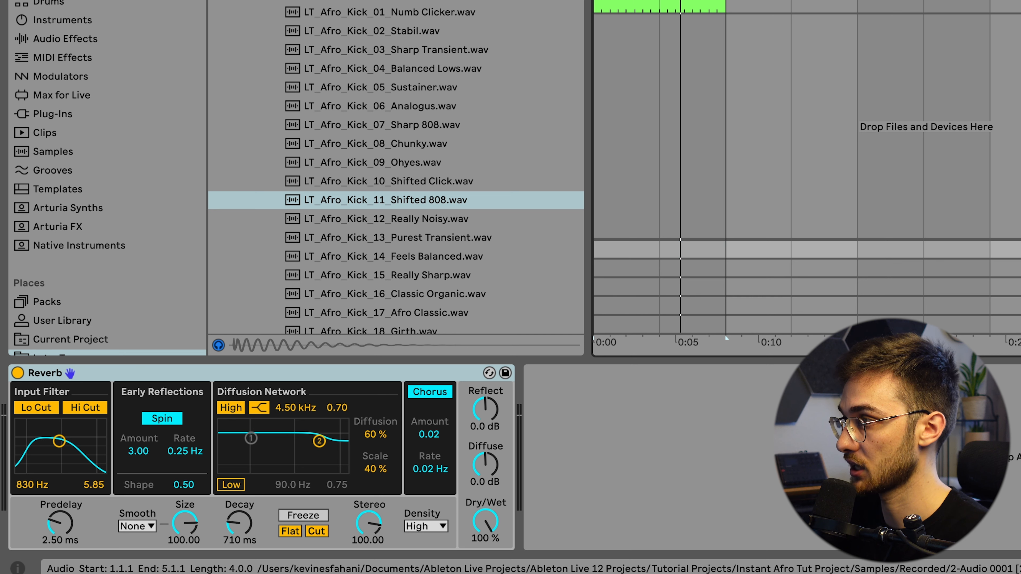
click(643, 250)
drag(59, 441, 50, 441)
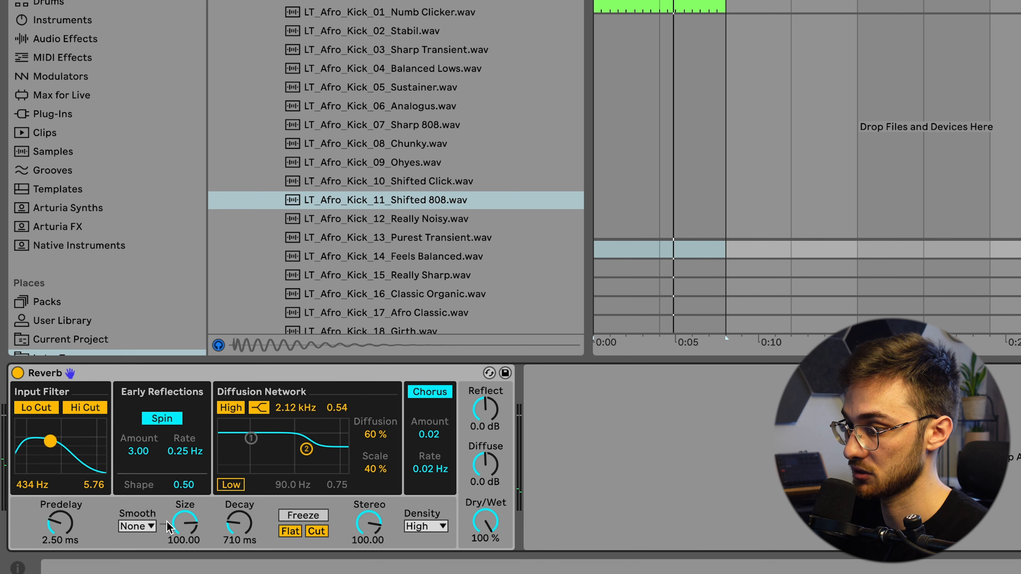
Step: Shorten the A Room reverb's decay to 679 ms and play the groove
drag(240, 525, 240, 528)
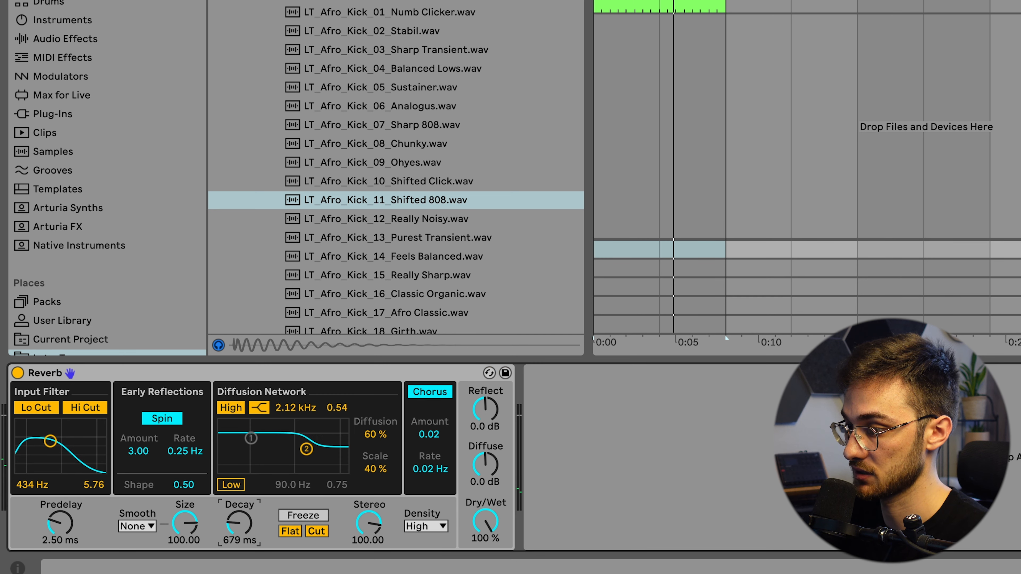
key(space)
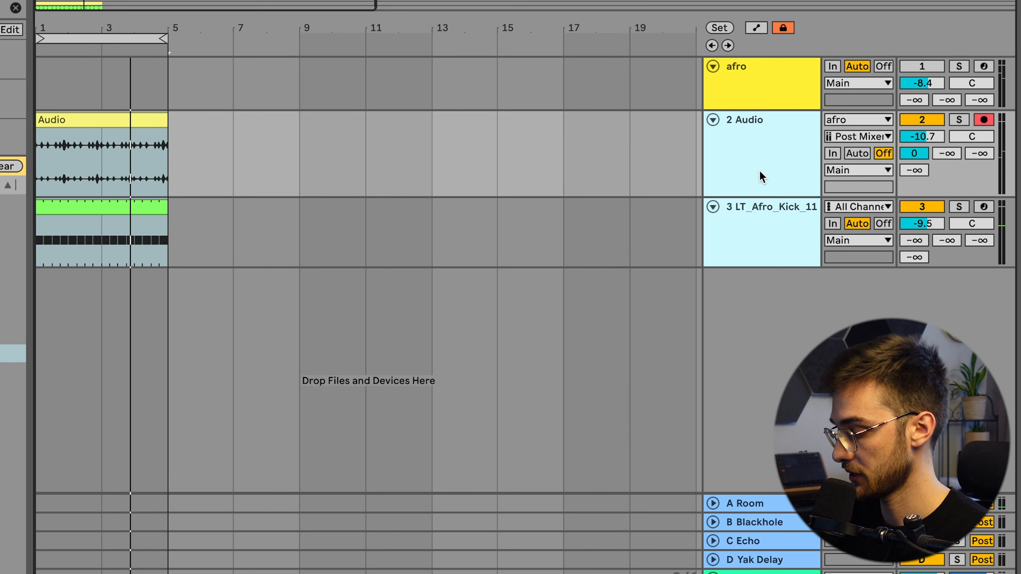
Step: Group the recorded audio track and the kick track and name the group Drum GRP
key(super+g)
click(767, 155)
key(super+r)
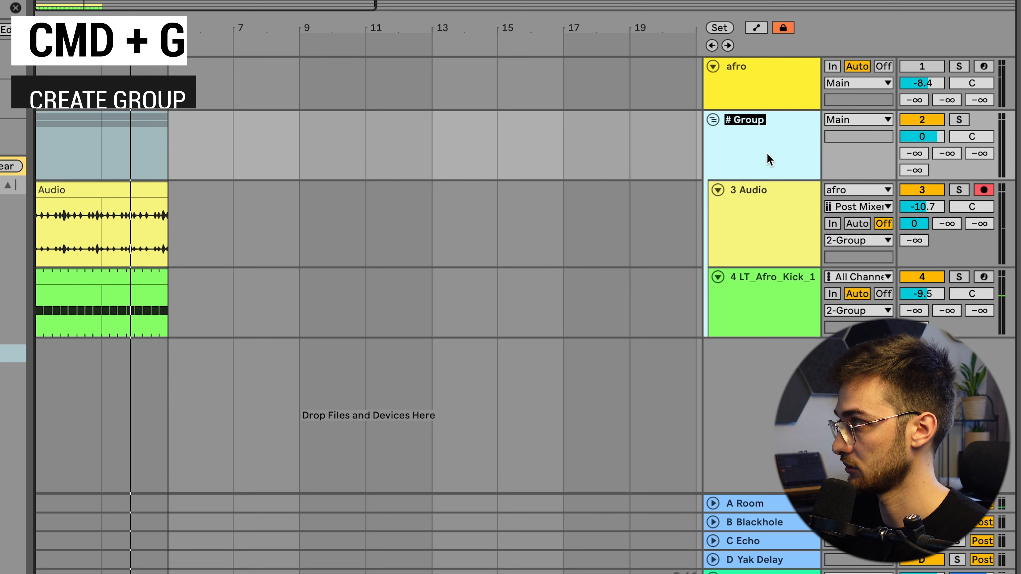
text(DruzmGRP)
key(Return)
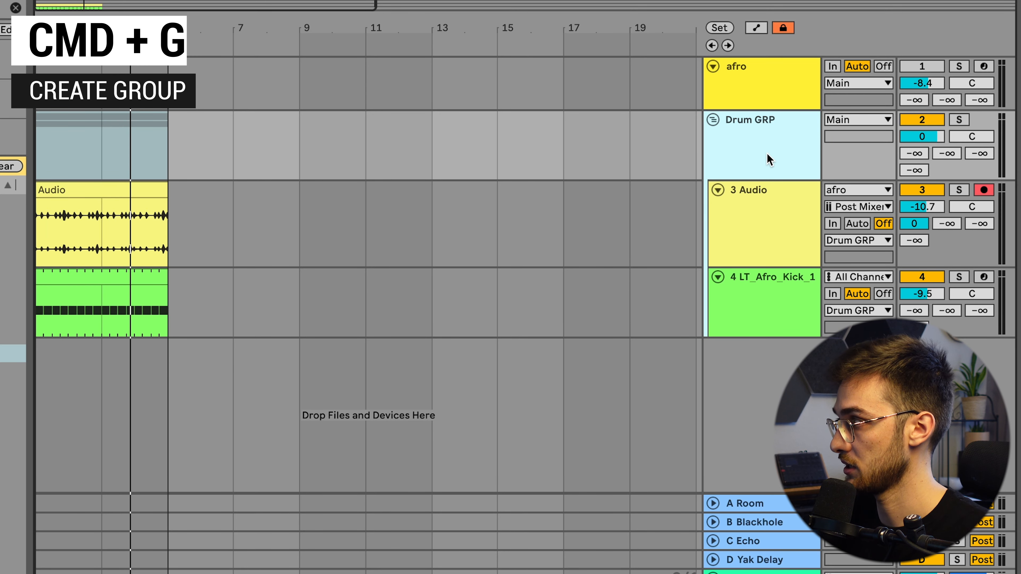
Step: Rename the audio track inside the group Perc and the LT_Afro_Kick_11 track Kick
click(764, 249)
key(super+r)
text(Perc)
key(Return)
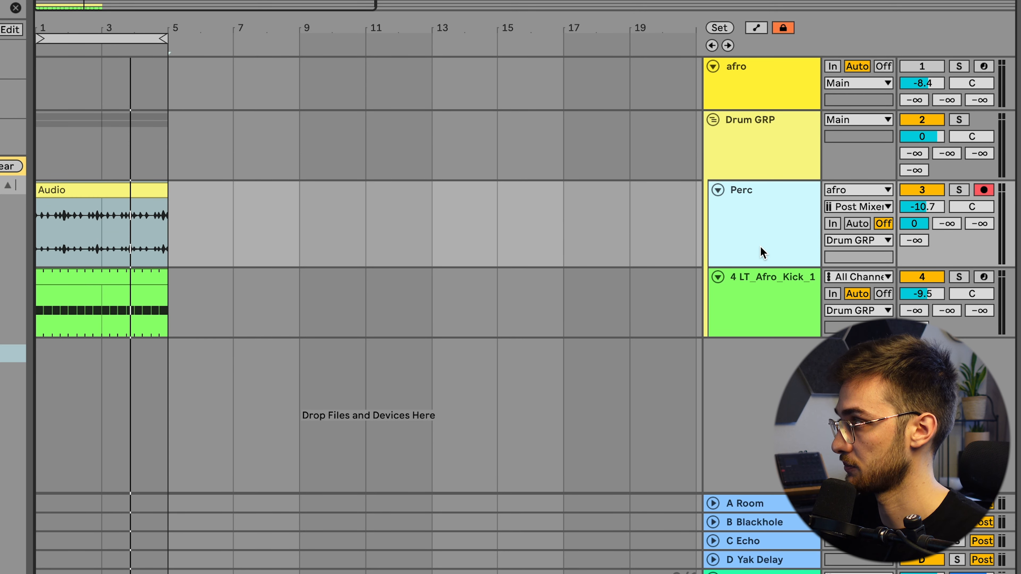
click(756, 290)
key(super+r)
text(Ki)
key(super+r)
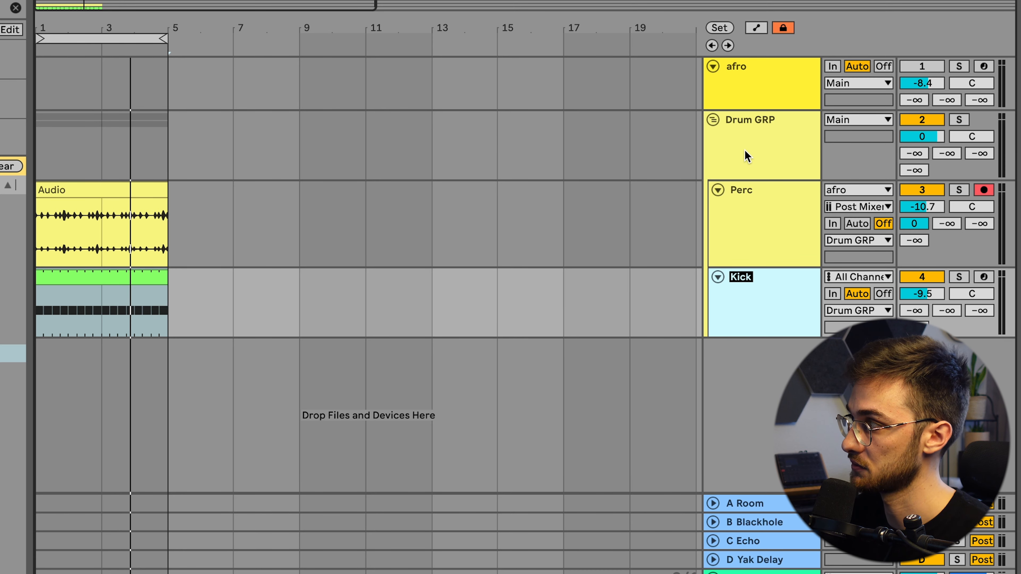
Step: Search the audio effects for "bus" and add Drum Buss to the Drum GRP track
click(746, 133)
key(super+f)
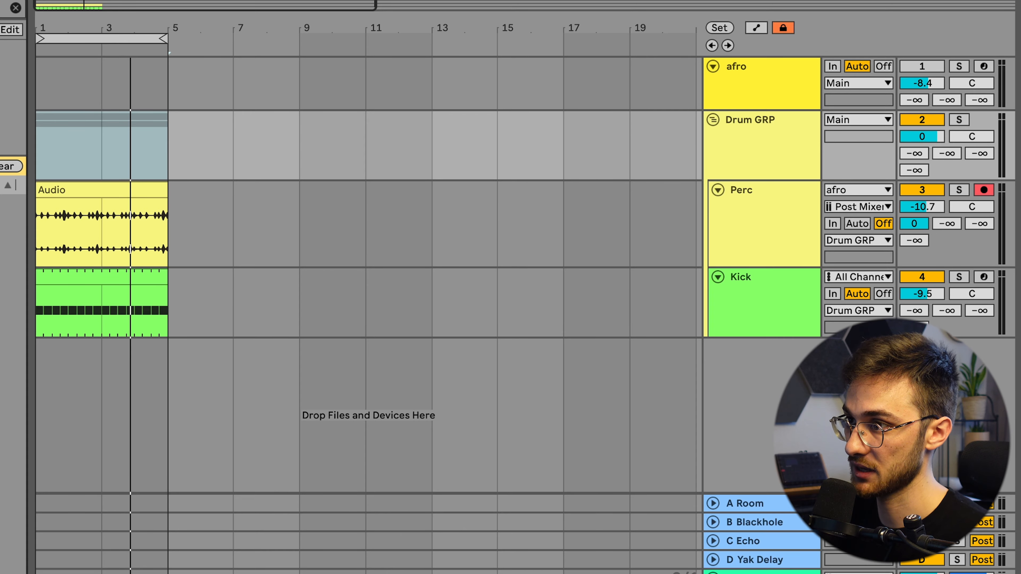
text(bus)
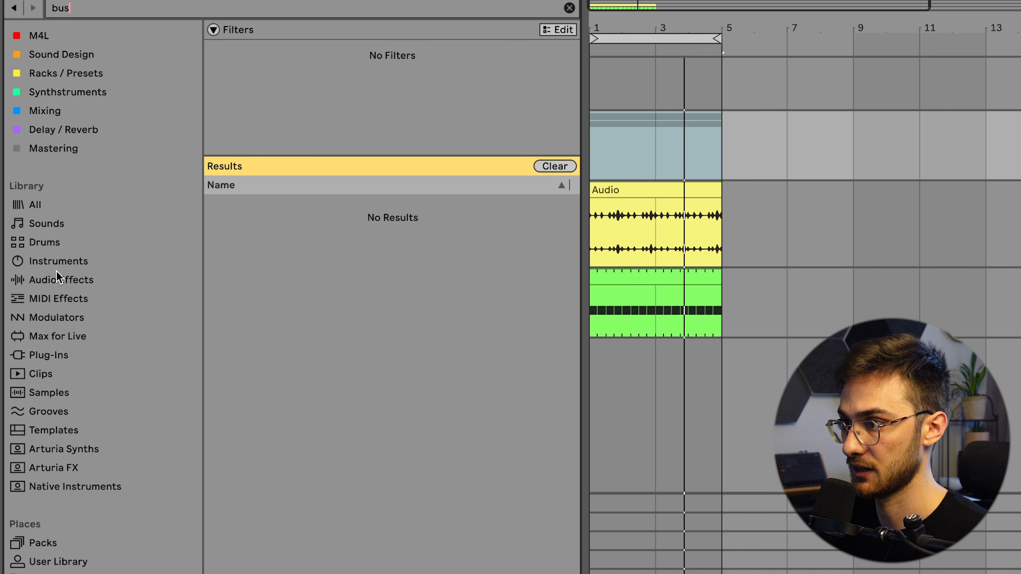
click(58, 281)
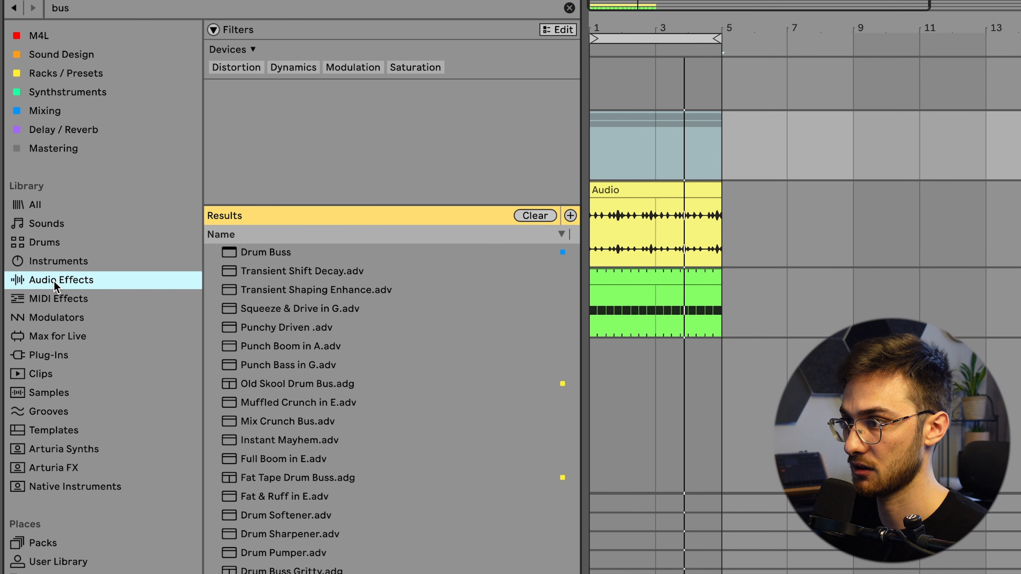
click(241, 254)
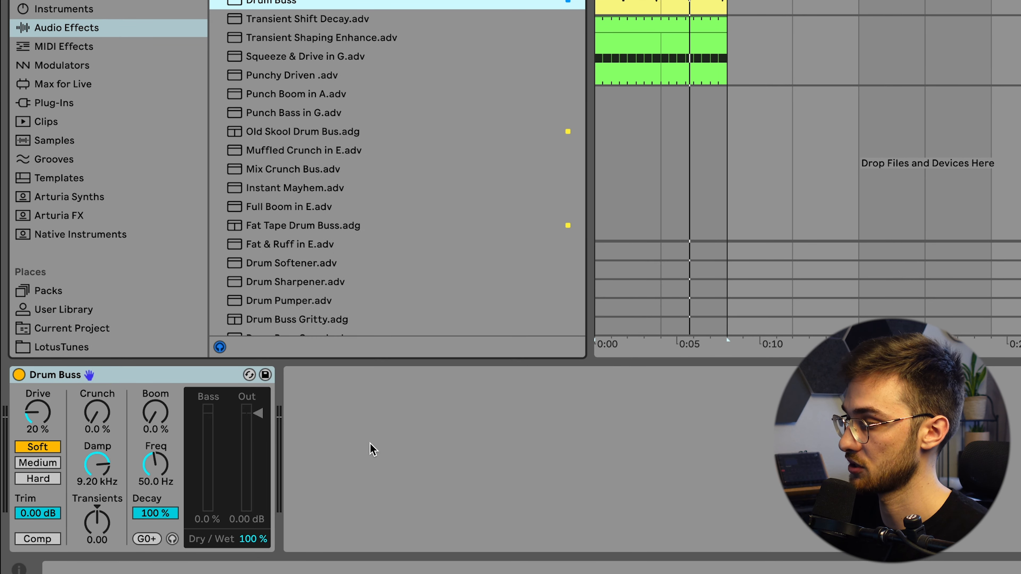
Step: Enable Drum Buss's compressor and lower its output to -5.68 dB while checking the level in playback
click(34, 538)
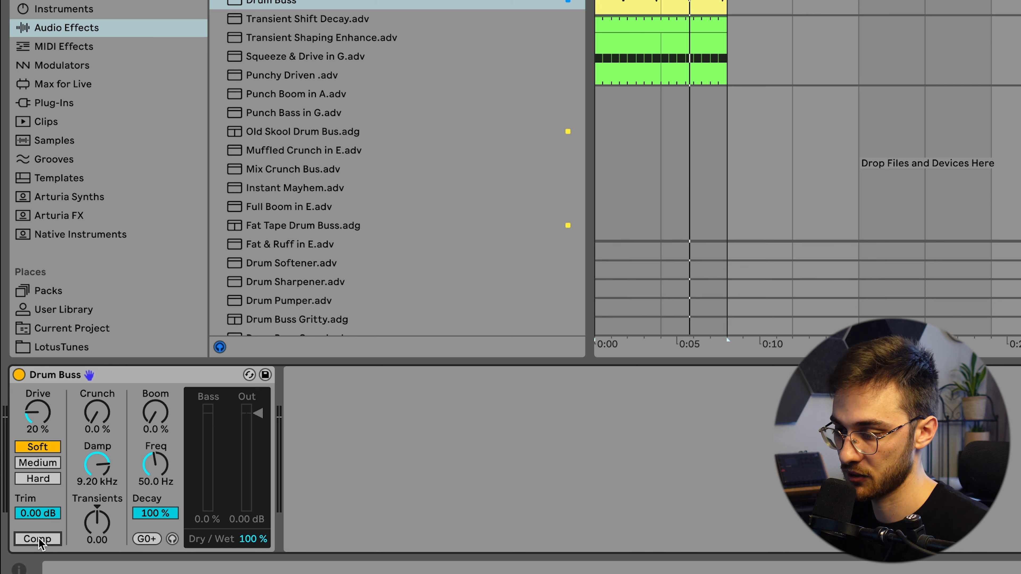
click(41, 541)
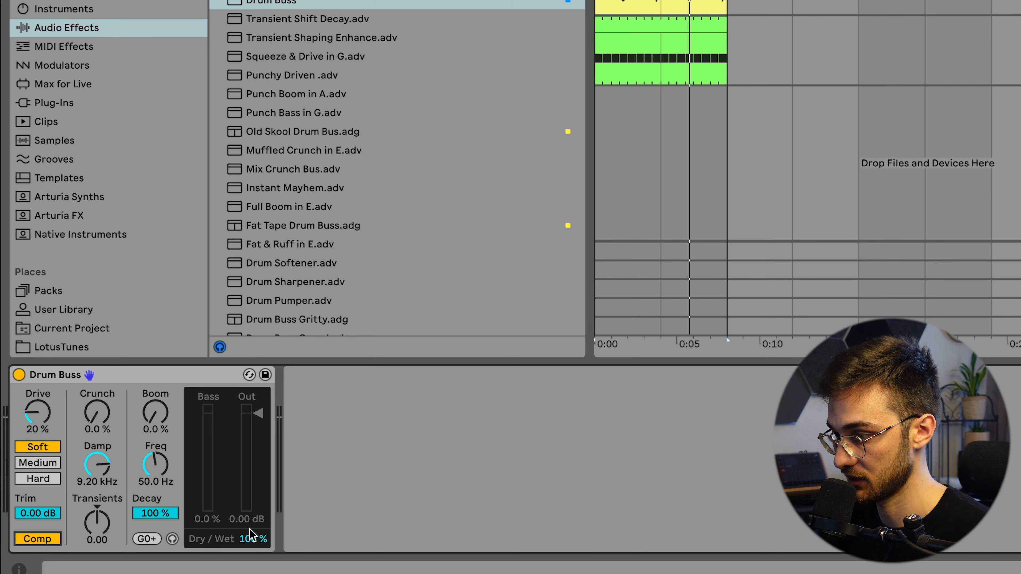
drag(254, 539, 254, 546)
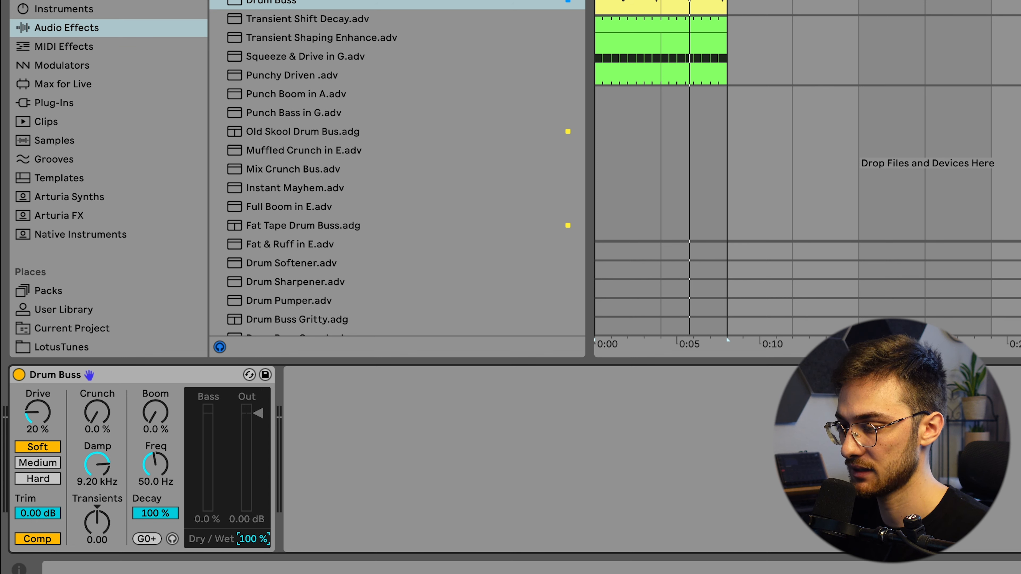
mouse_move(257, 415)
mouse_down()
mouse_move(257, 427)
mouse_move(257, 415)
mouse_up()
click(162, 378)
key(space)
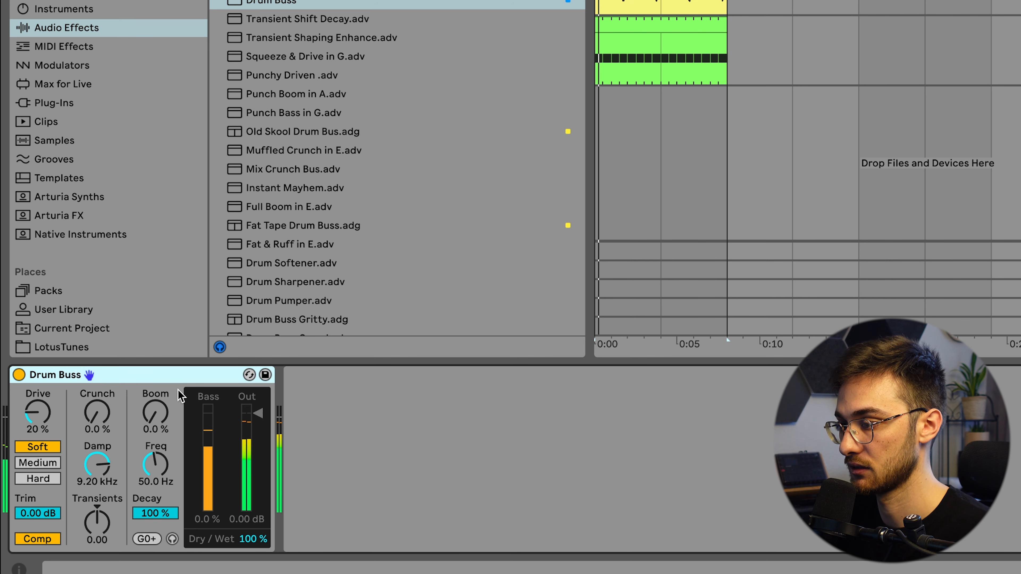
key(space)
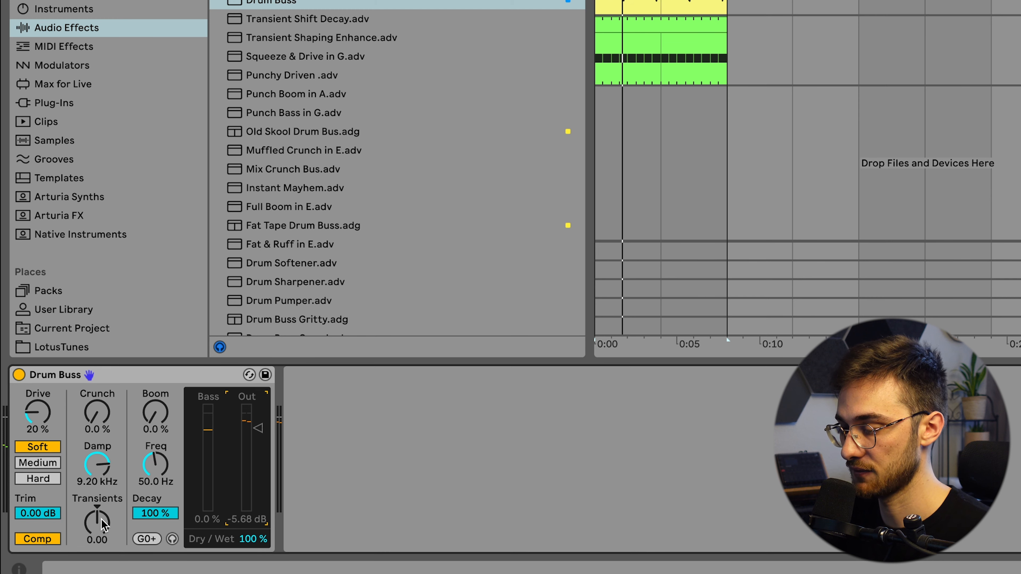
Step: Audition the groove with Drum Buss Transients at -0.54 and at 0.40
drag(104, 525, 104, 527)
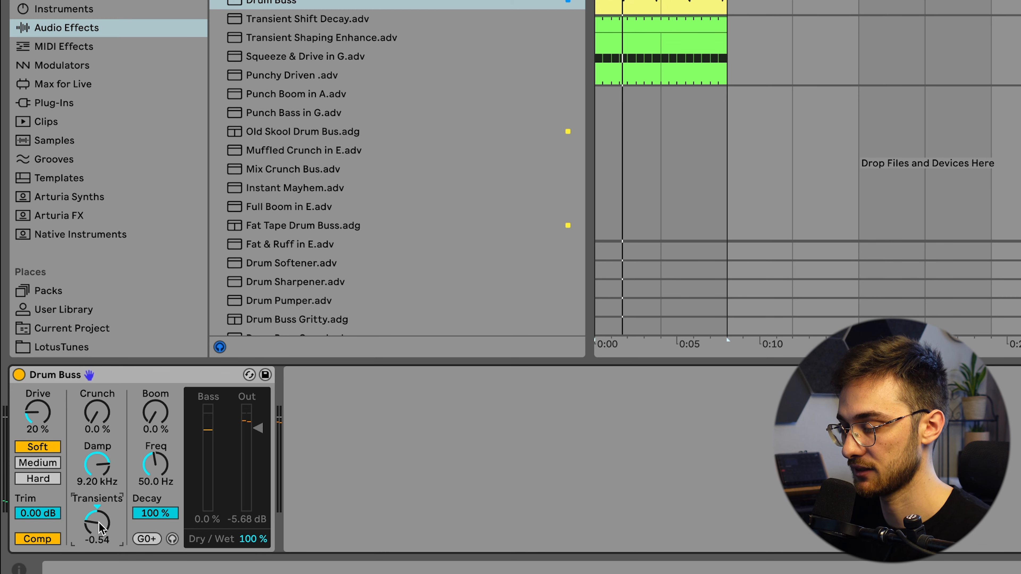
key(space)
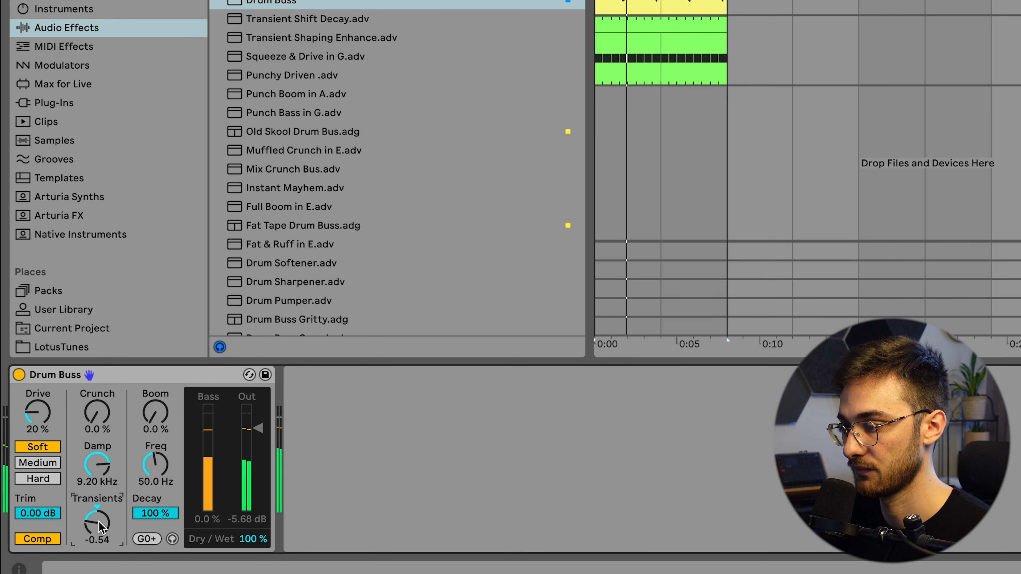
key(space)
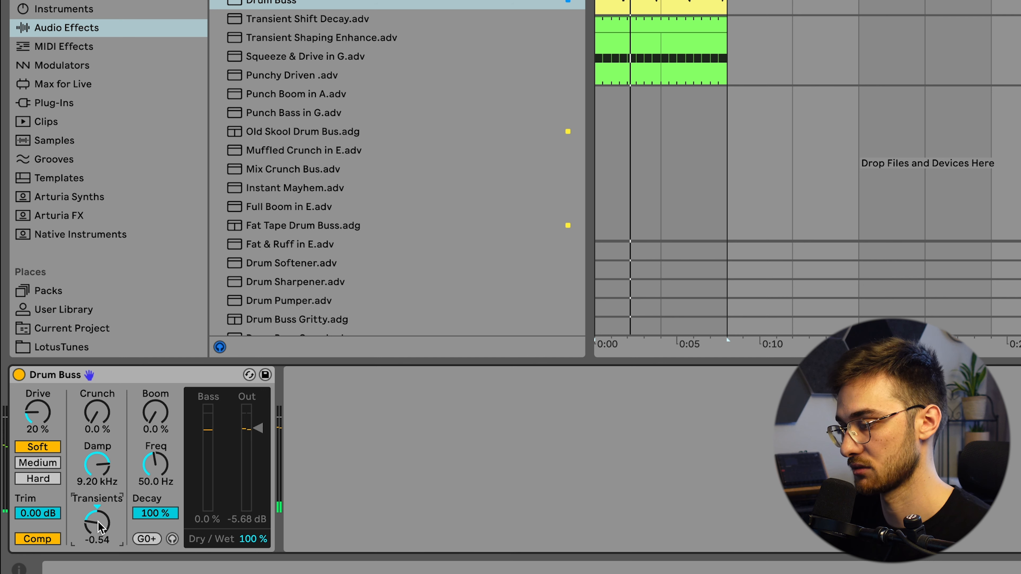
drag(98, 525, 98, 517)
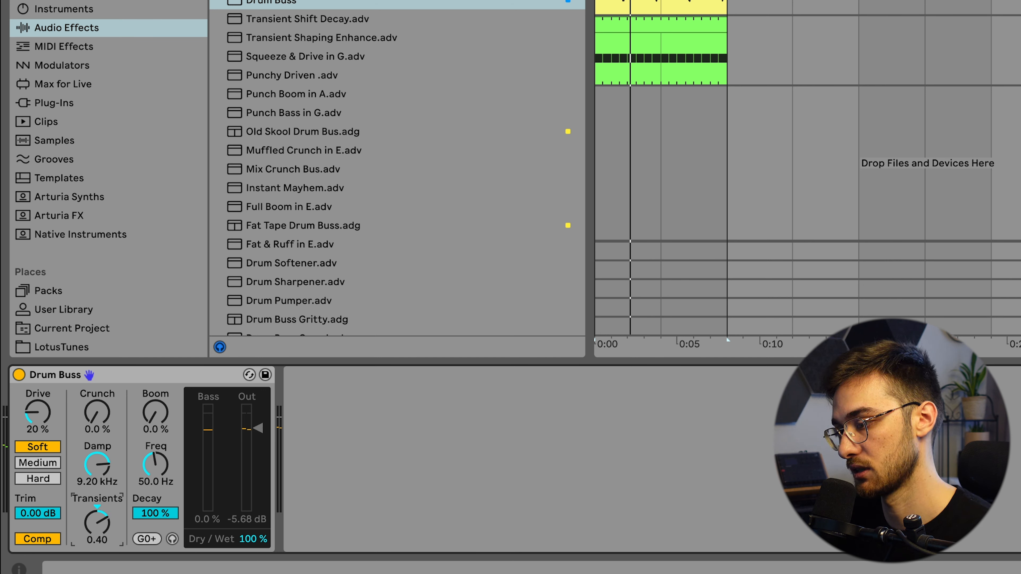
key(space)
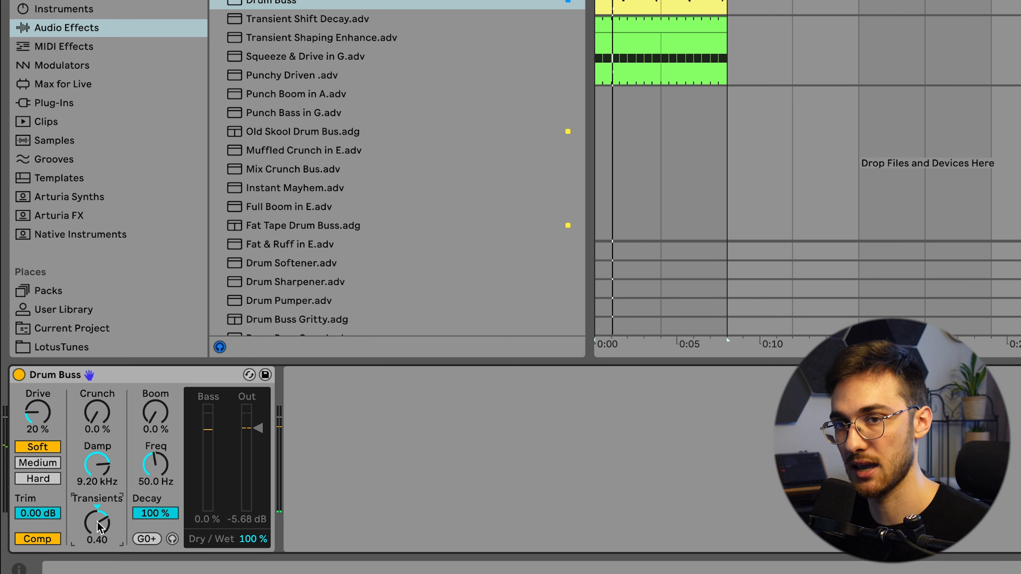
Step: Set Drum Buss Transients to -0.41, Dry/Wet to 80 % and output to -8.70 dB
mouse_move(102, 519)
mouse_down()
mouse_move(101, 551)
mouse_move(101, 511)
mouse_up()
drag(101, 527, 101, 550)
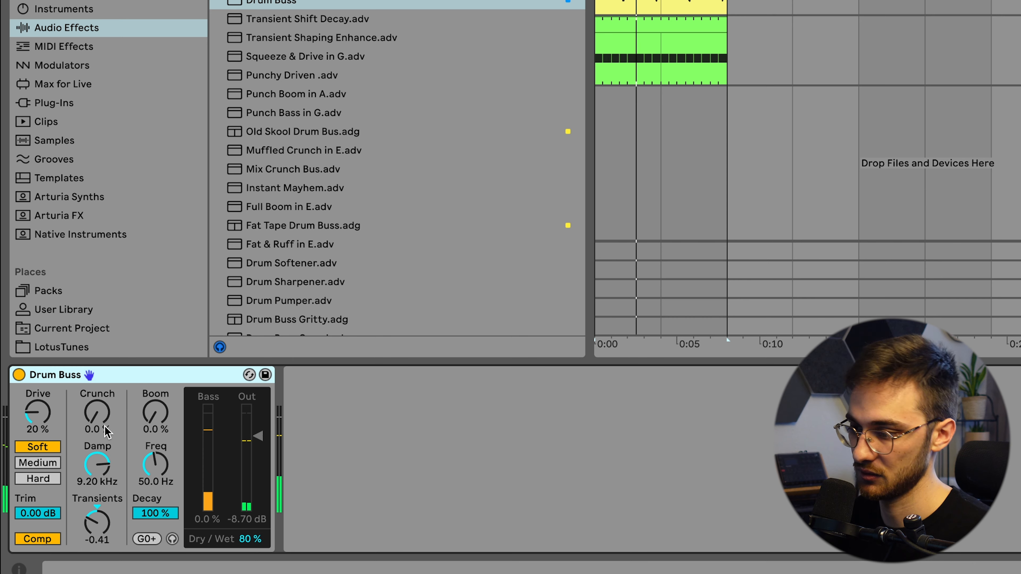
Step: Try Drum Buss Crunch at 31 % and Boom at 51 % on the groove, and return both to 0 %
drag(99, 414, 98, 389)
drag(164, 417, 164, 376)
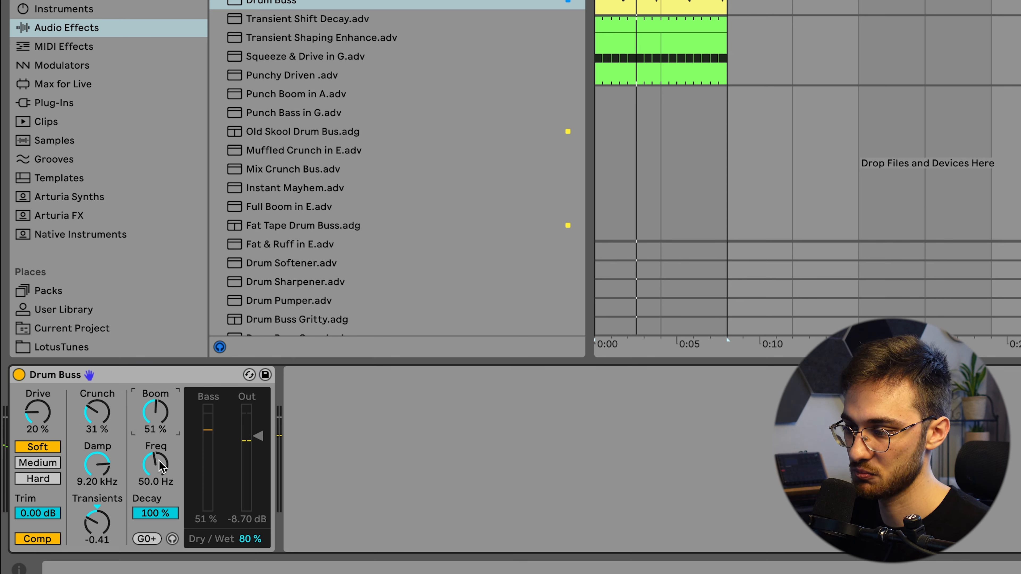
key(space)
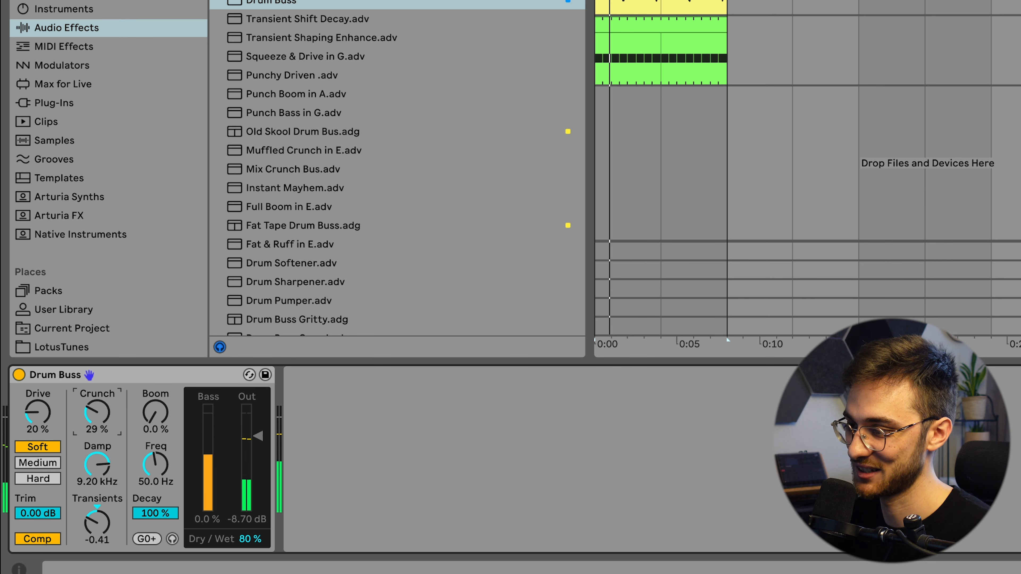
drag(93, 422, 94, 447)
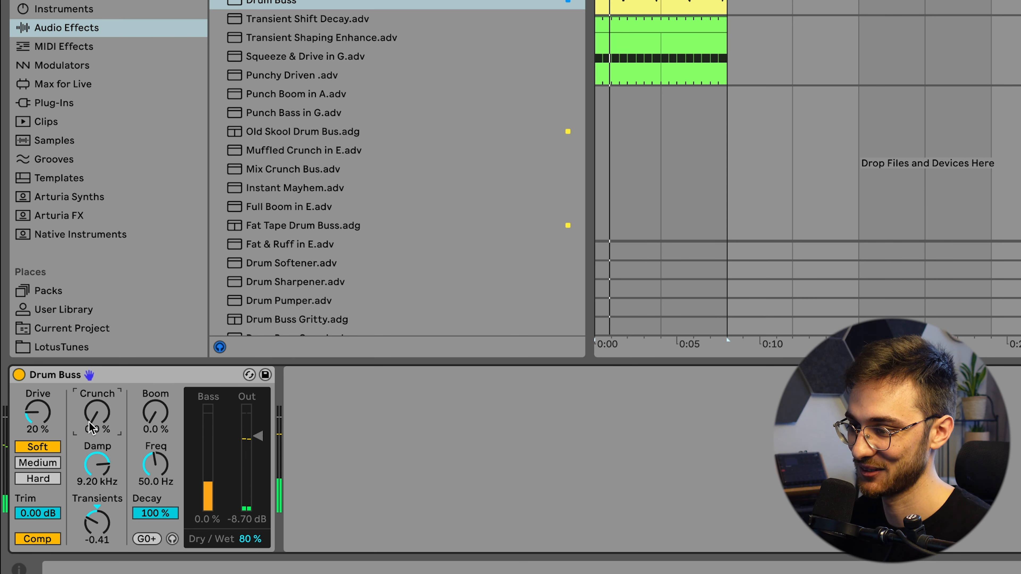
Step: Lower Drum Buss's output to -11.7 dB and compare the groove with the effect bypassed and active
drag(257, 439, 257, 447)
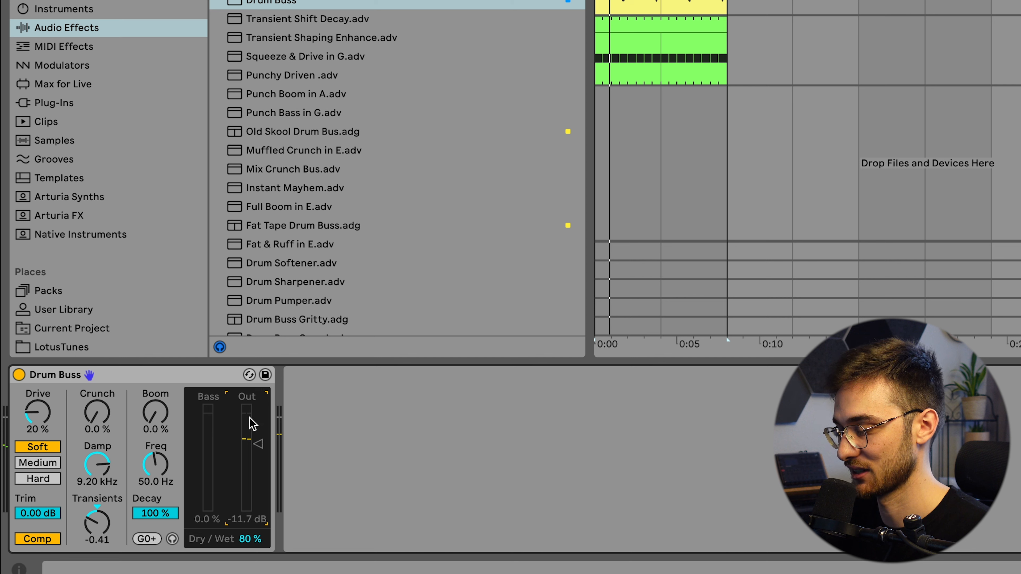
key(space)
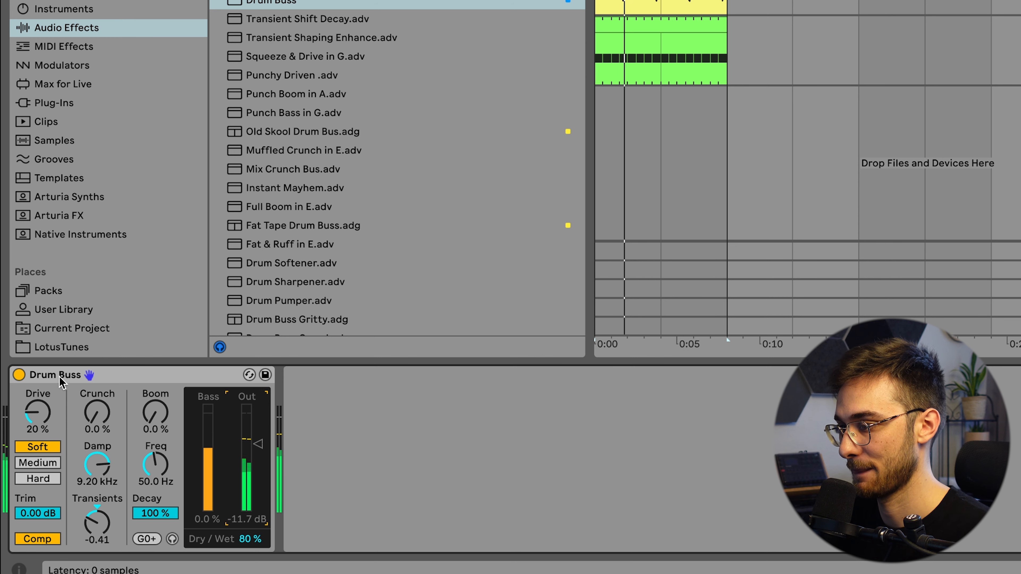
click(18, 374)
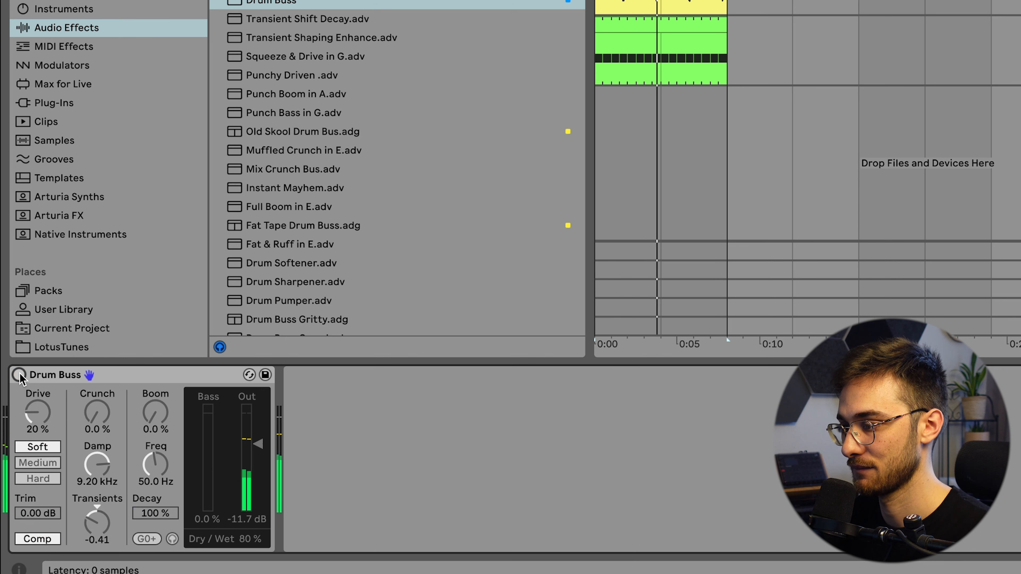
click(19, 375)
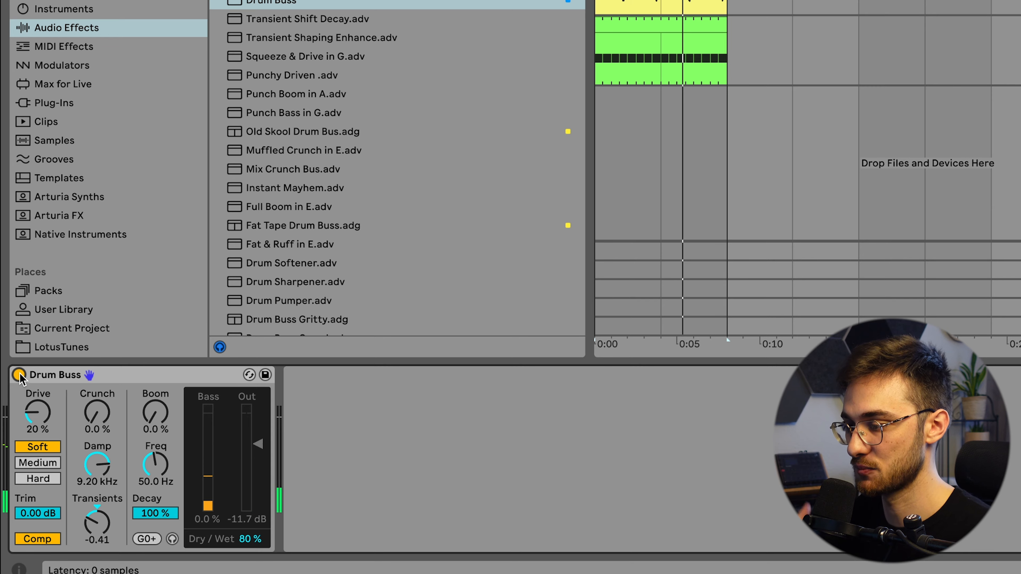
key(space)
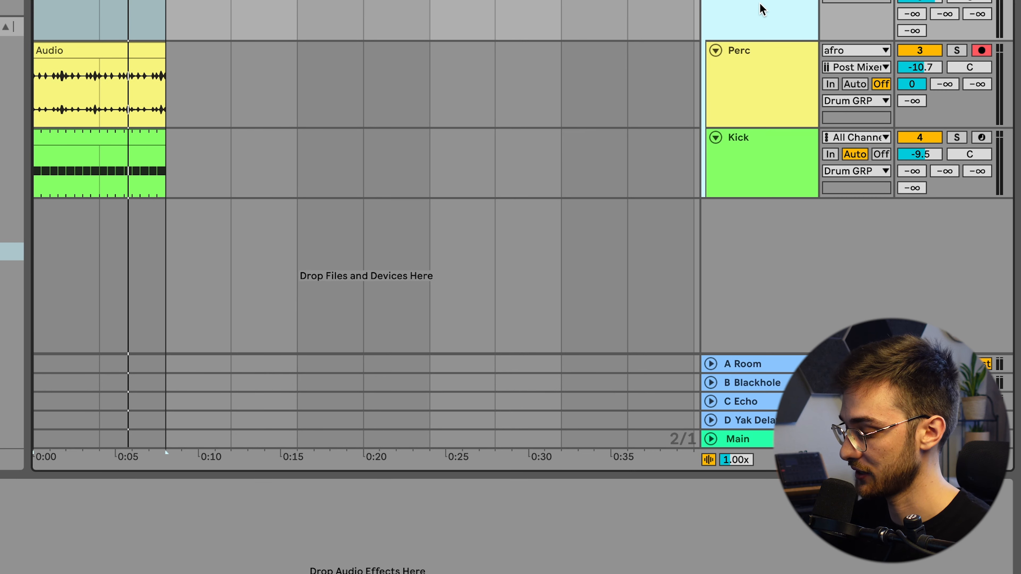
Step: Insert a new audio track below the Kick track, outside the drum group, and assign it another colour
key(super+t)
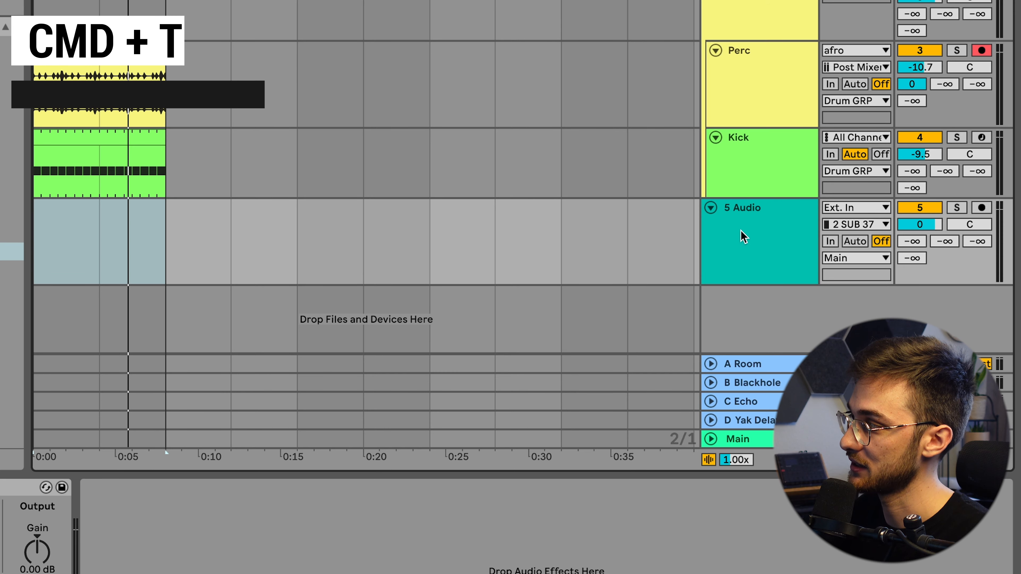
right_click(757, 236)
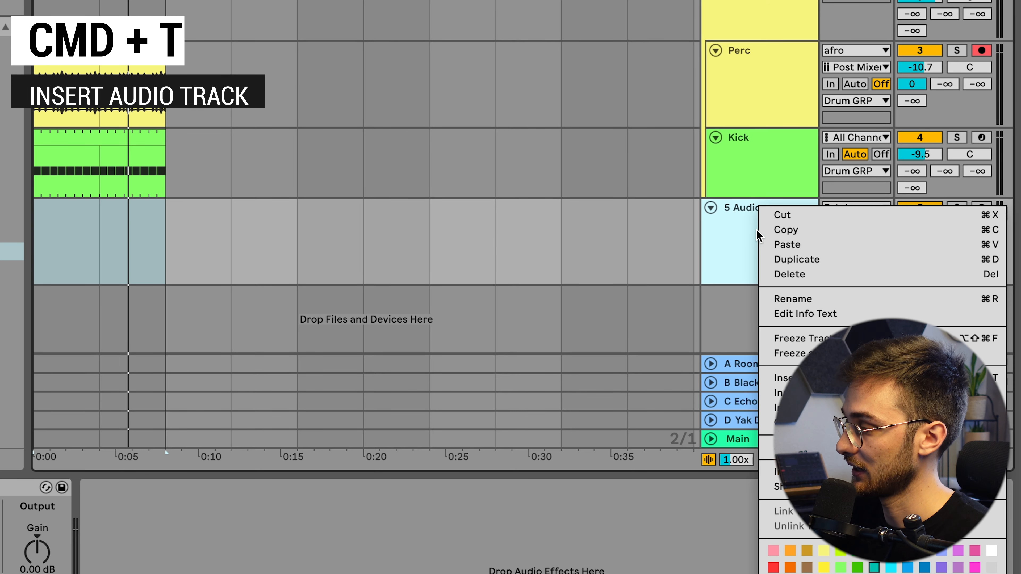
click(925, 555)
click(759, 260)
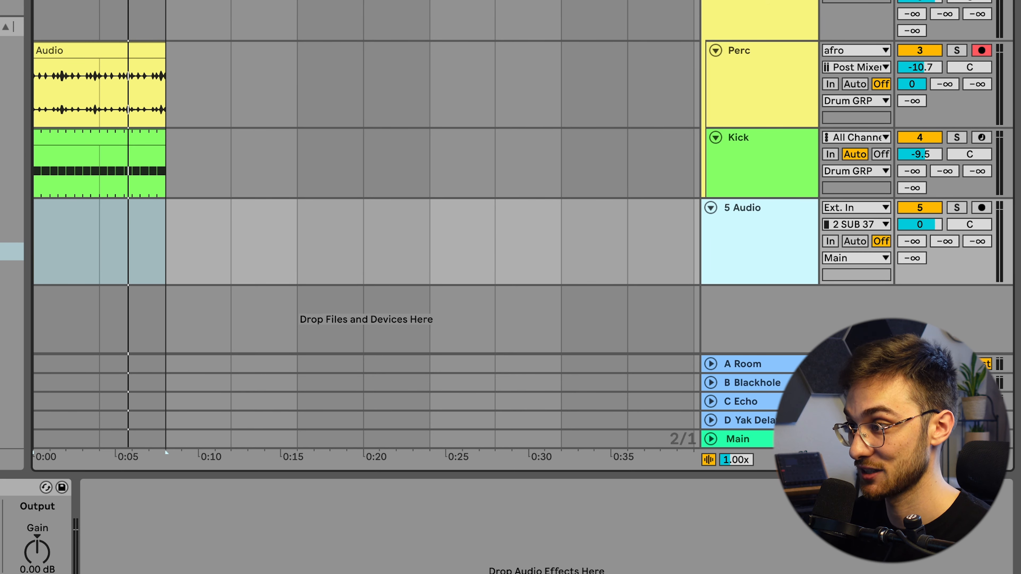
Step: Place songstarter 07 Nile River_Cmin from the Afro suite's 02 Songstarters folder at the start of the empty audio track
click(82, 158)
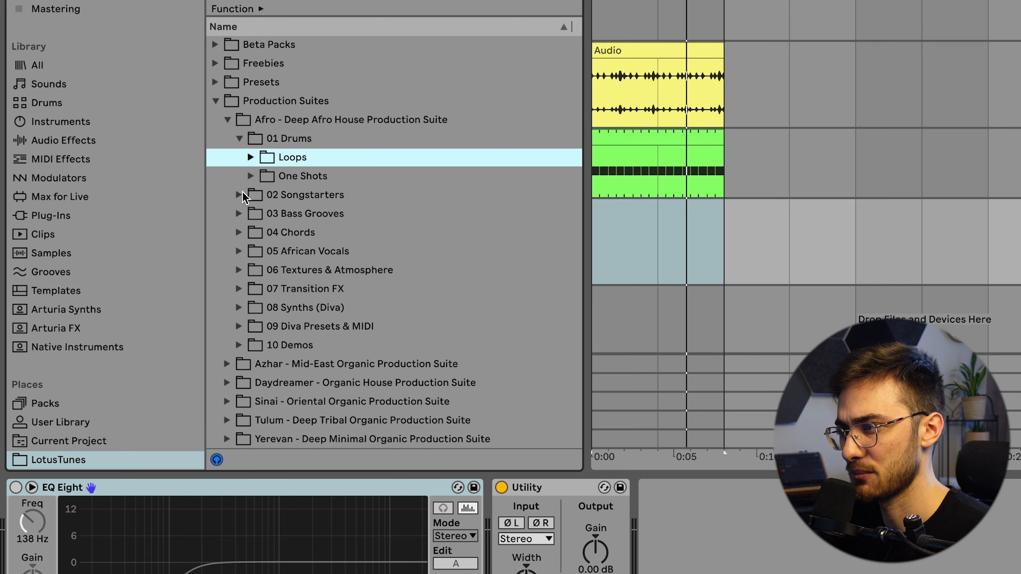
scroll(251, 199, down, 1)
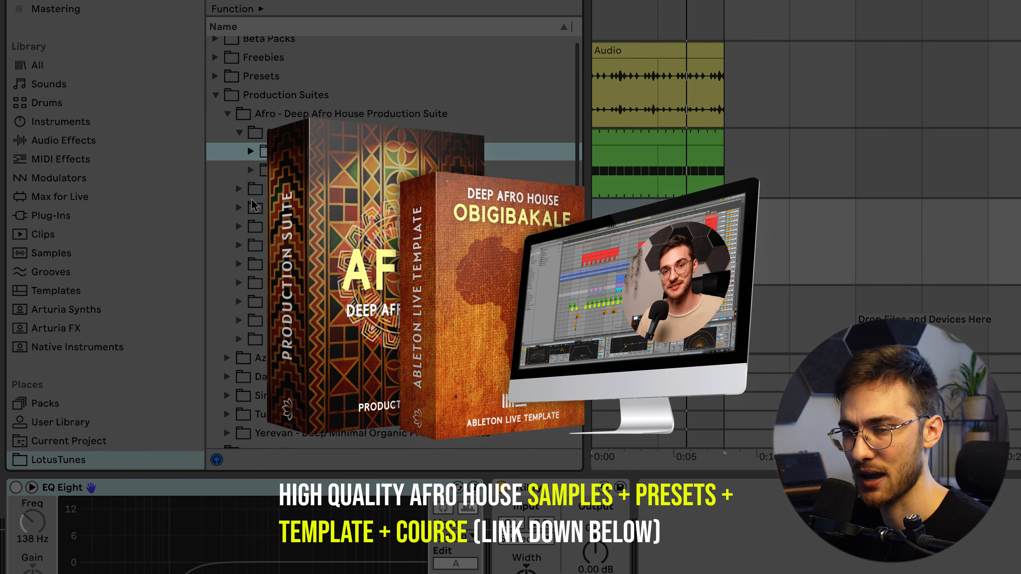
scroll(249, 189, down, 1)
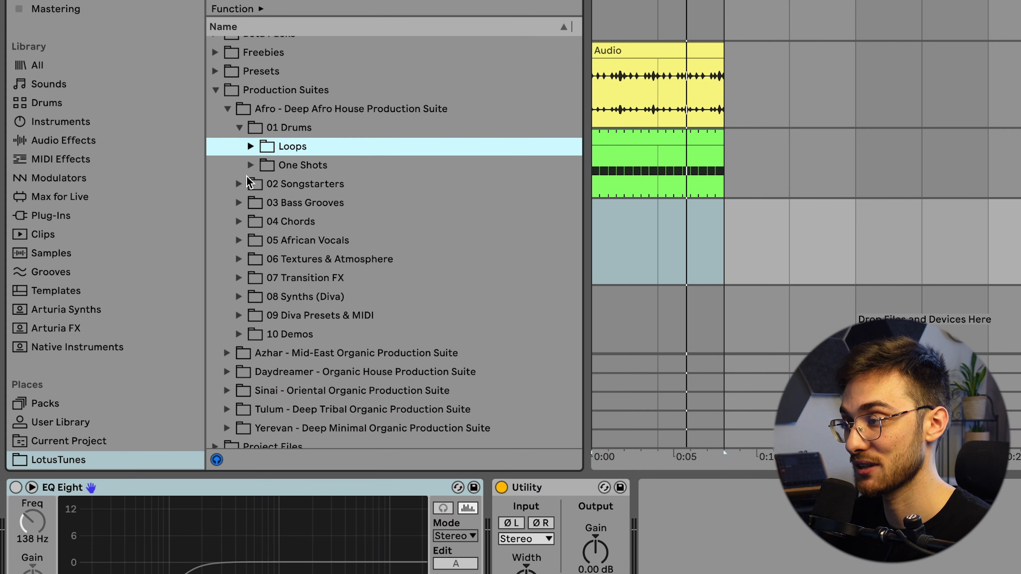
click(249, 183)
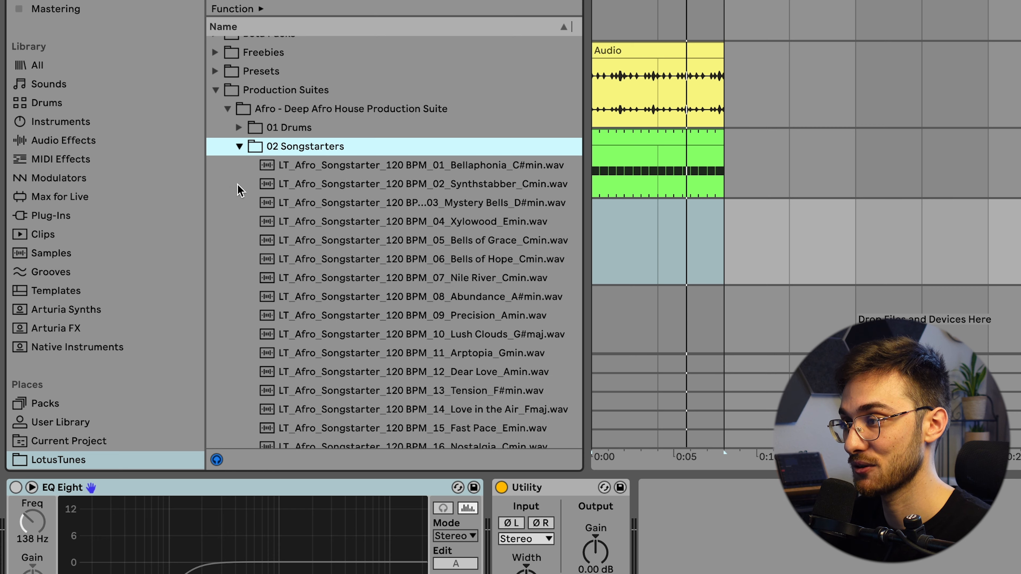
scroll(439, 219, down, 5)
click(441, 215)
scroll(439, 222, down, 2)
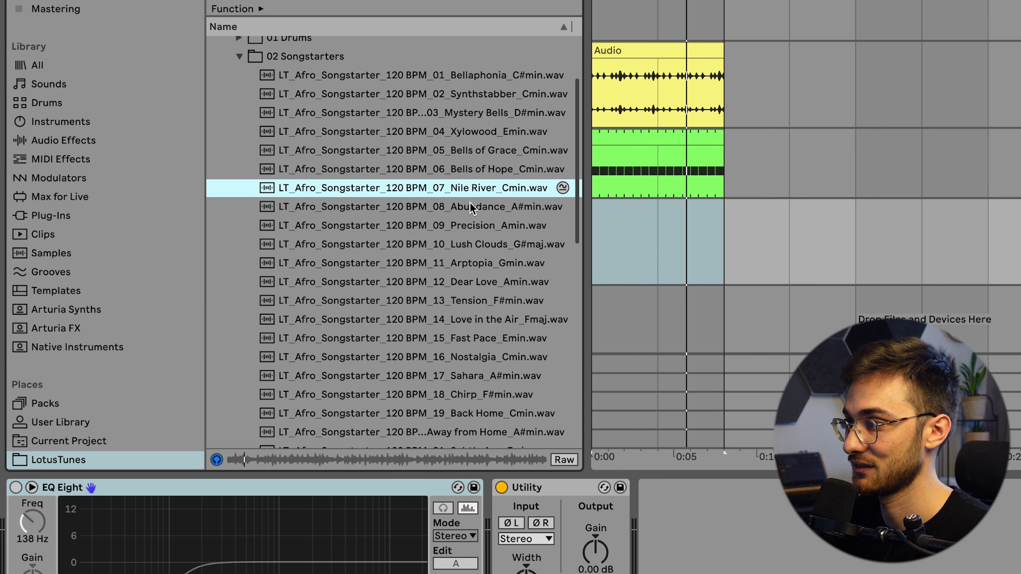
drag(464, 190, 613, 229)
Step: Open the Nile River clip's sample view and set its grid to a fixed 1/8
double_click(670, 210)
right_click(630, 274)
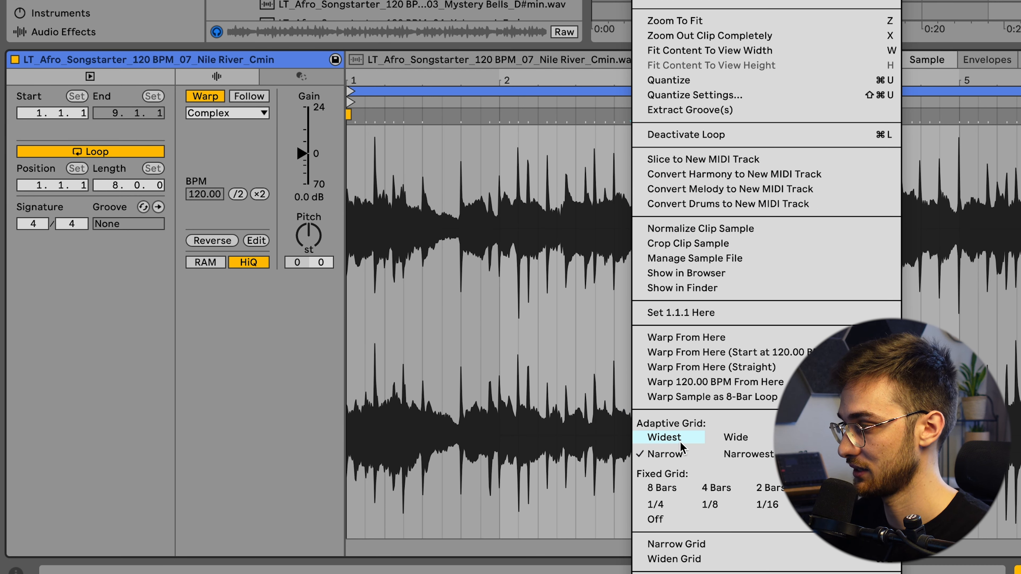
click(769, 505)
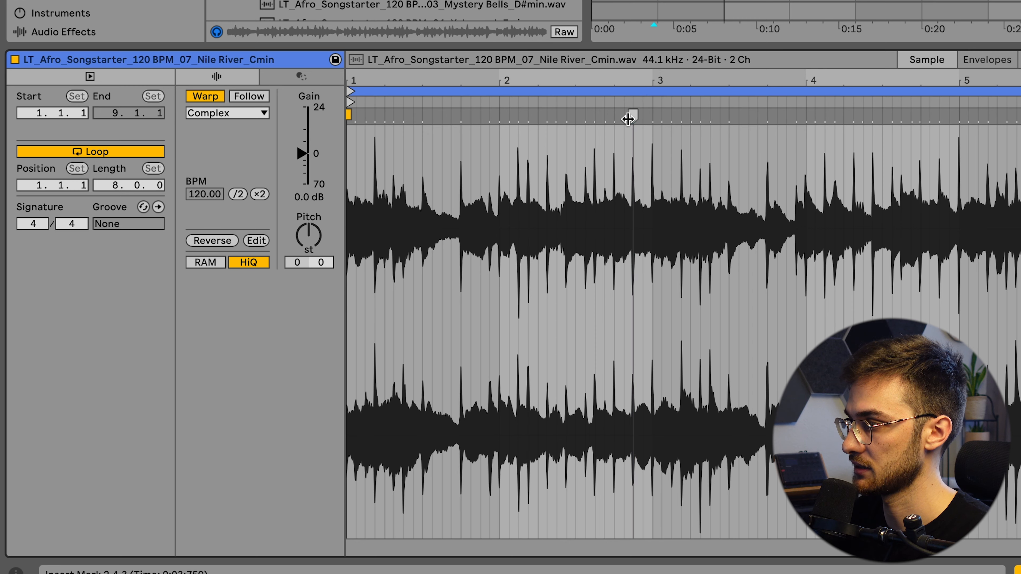
right_click(641, 185)
click(719, 504)
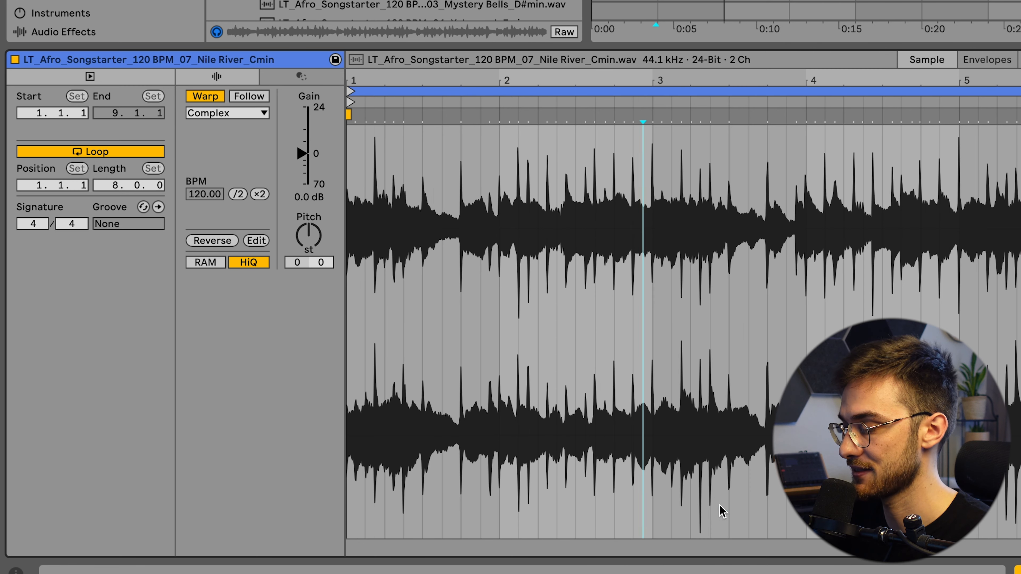
Step: Loop the Nile River clip's section from 2.3.3 to 3.1.1 and play it with the drums
drag(661, 205, 594, 145)
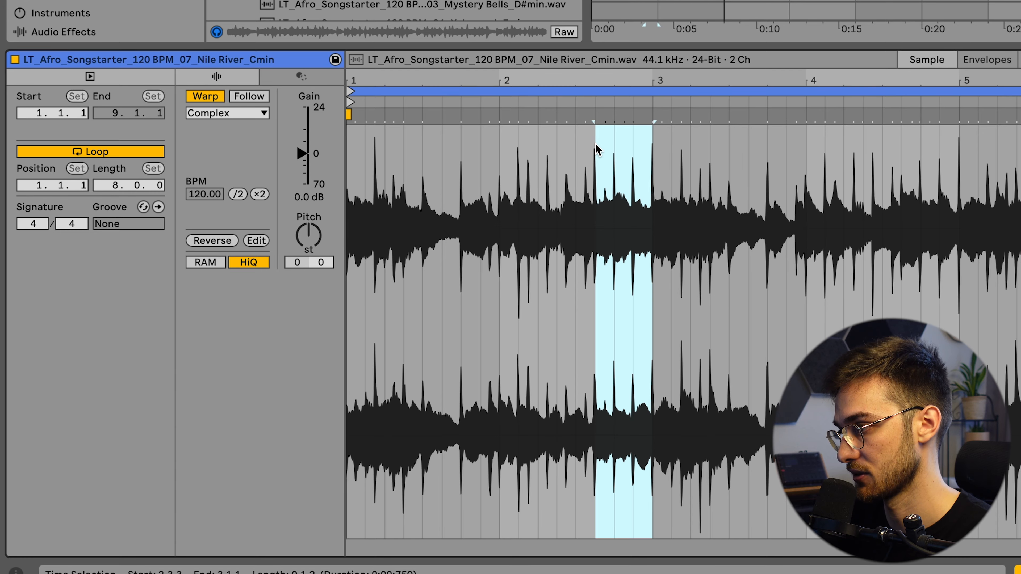
key(super+l)
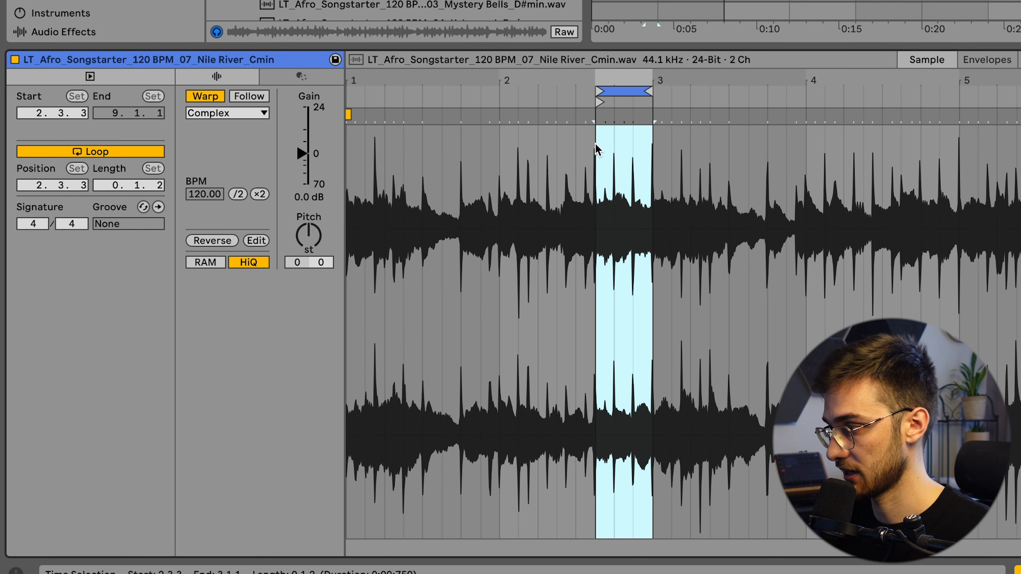
key(space)
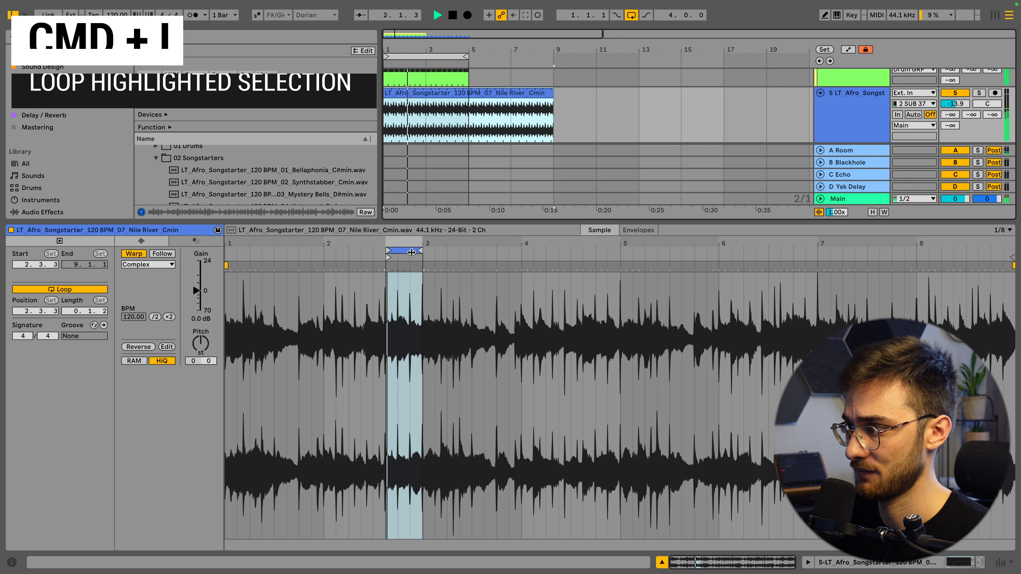
Step: Lower the songstarter track's volume to -16.7 dB and shift the clip's loop to 3.3.3 while auditioning
drag(960, 105, 960, 117)
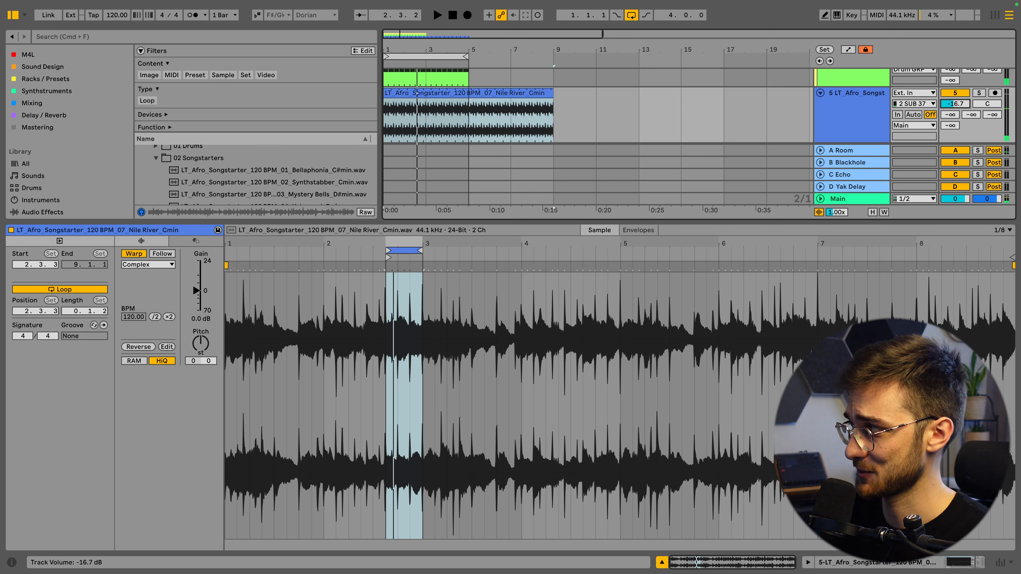
drag(407, 250, 505, 259)
key(space)
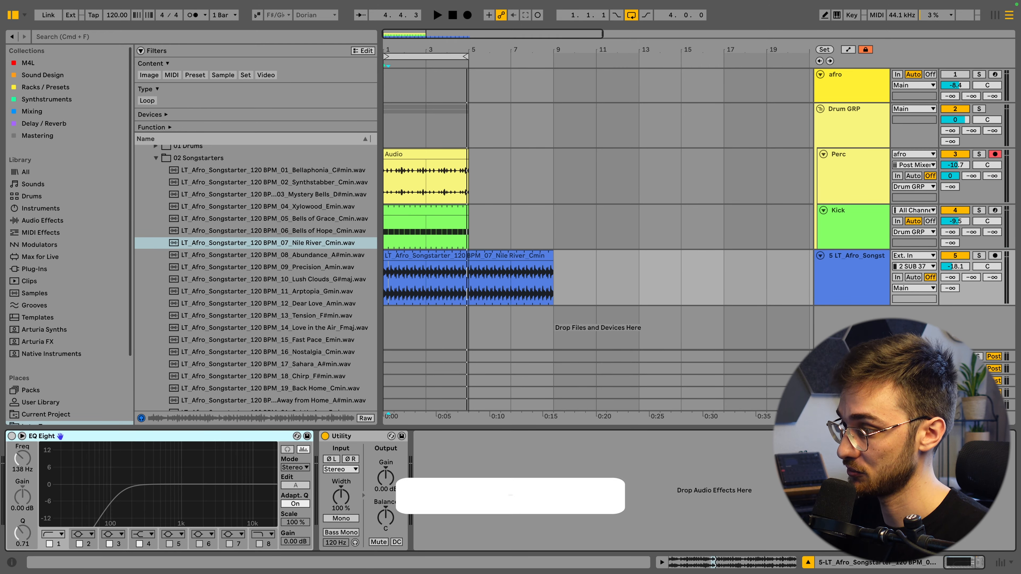
Step: Set the songstarter track's Blackhole send to -17.2 dB and the Echo return's filter to HP 115 Hz and LP 8.24 kHz
drag(970, 277, 949, 263)
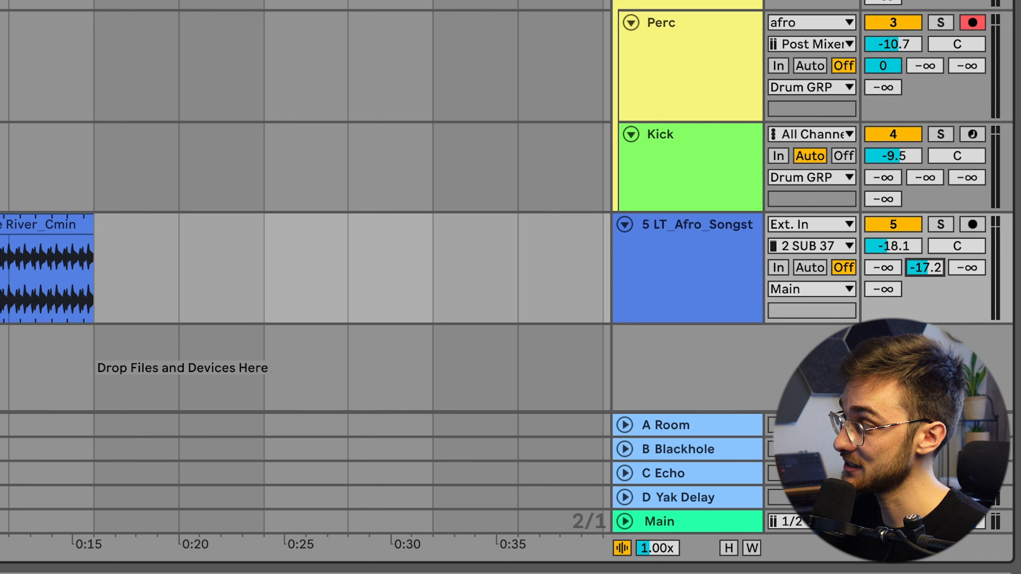
click(645, 457)
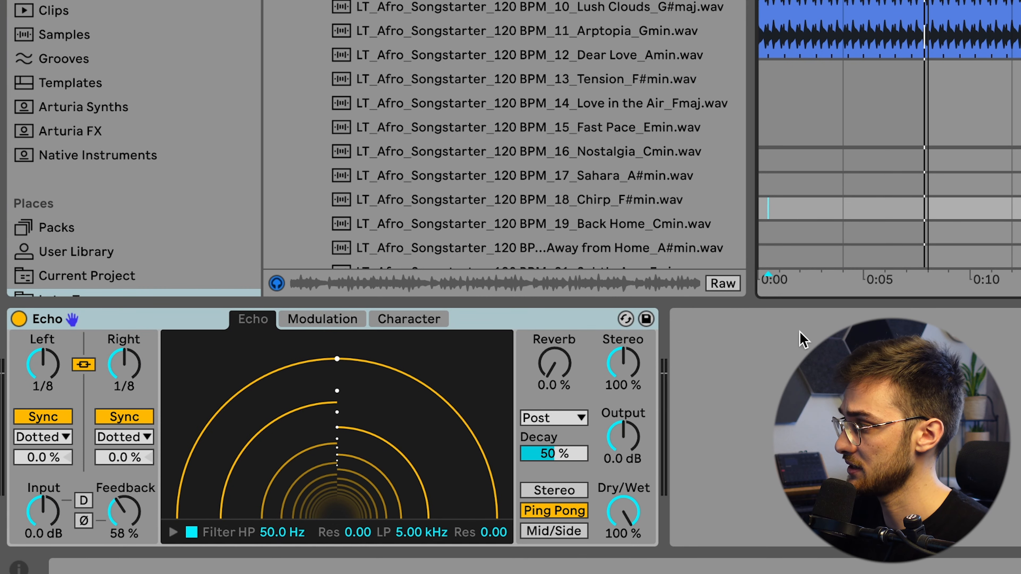
click(173, 532)
drag(208, 511, 254, 505)
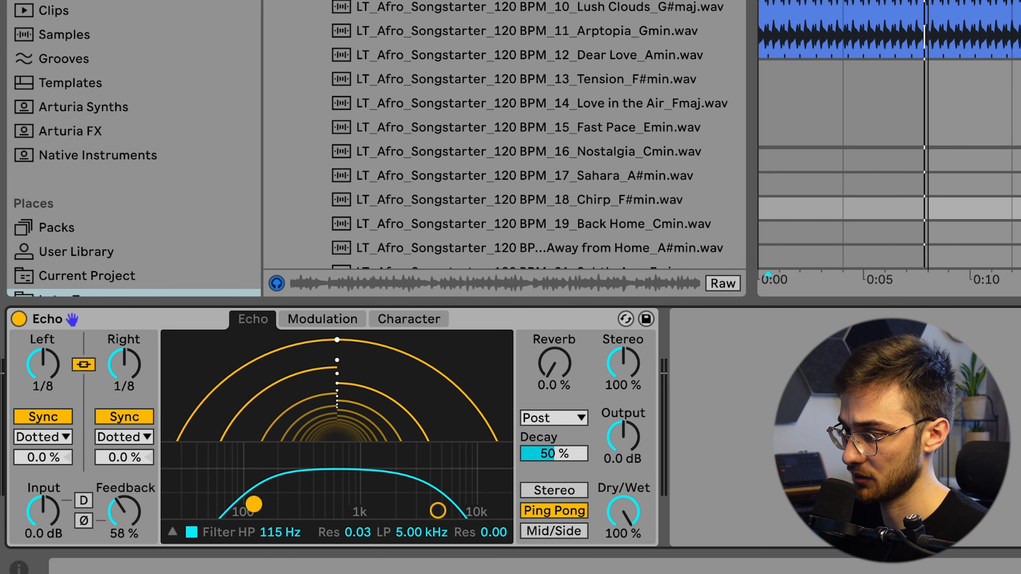
drag(438, 517, 463, 504)
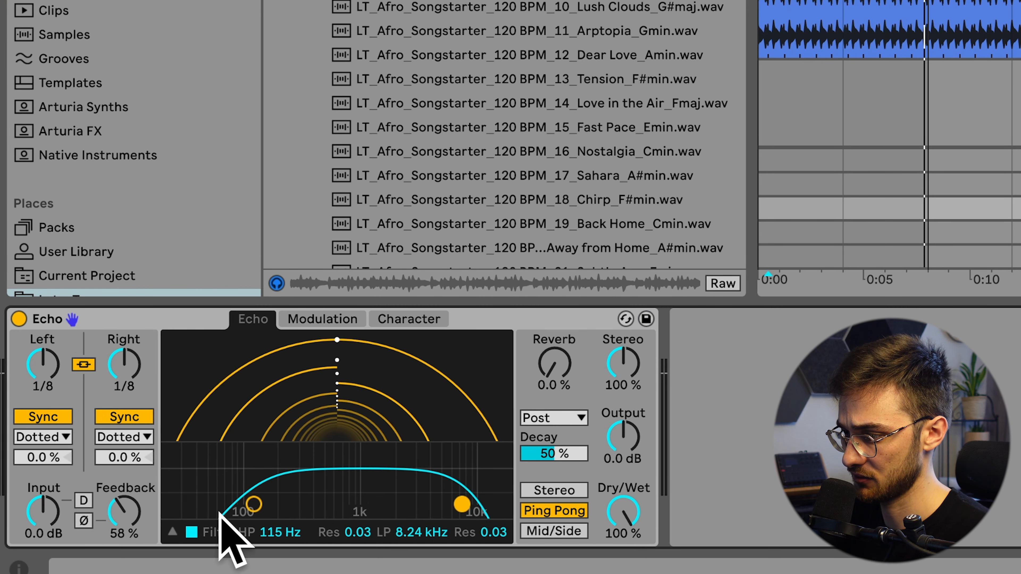
click(173, 532)
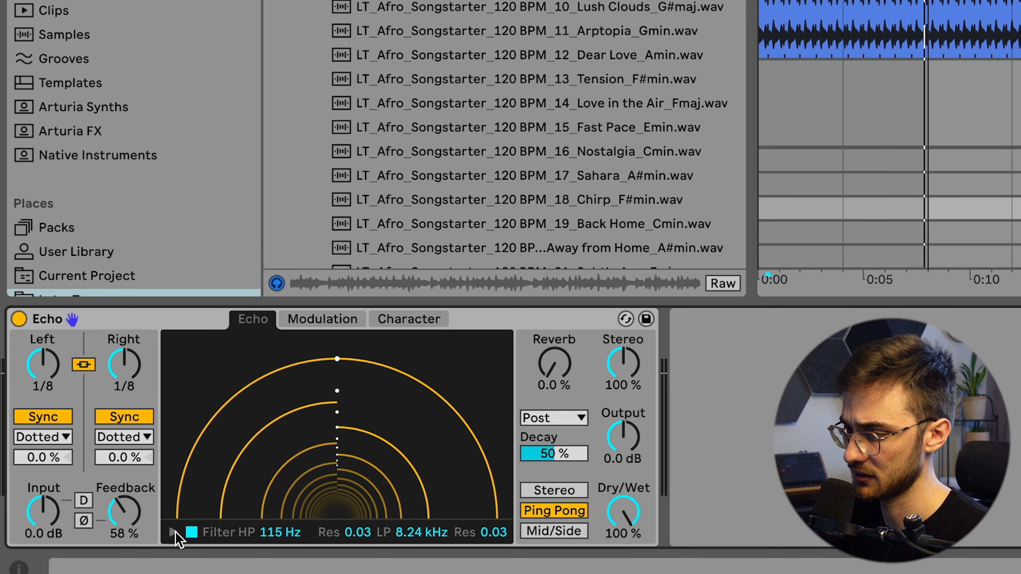
Step: Balance the songstarter track during playback with Blackhole send at -20.3 dB, Echo send at -17.8 dB and volume at -21.2 dB
click(955, 3)
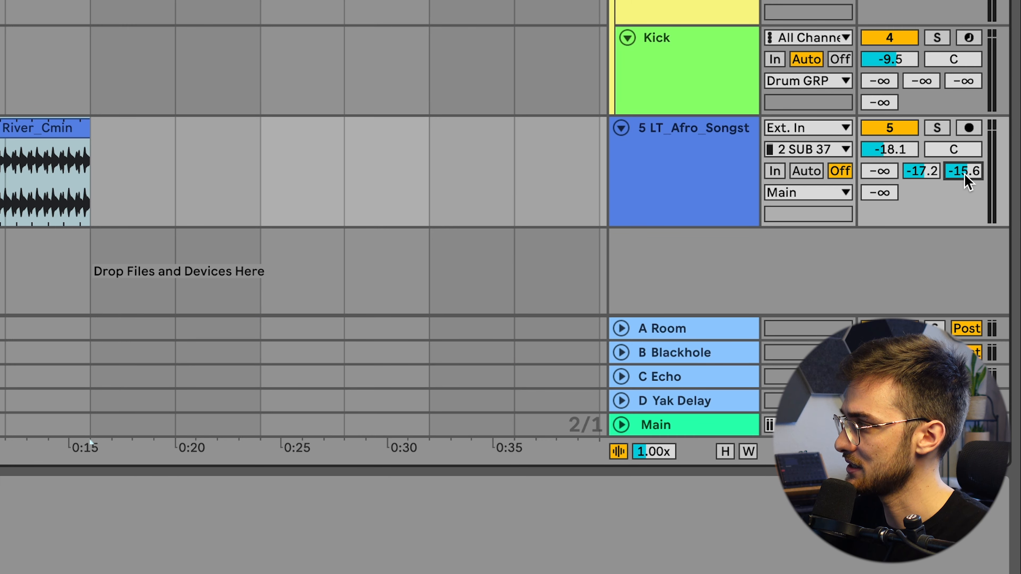
key(space)
drag(926, 173, 954, 137)
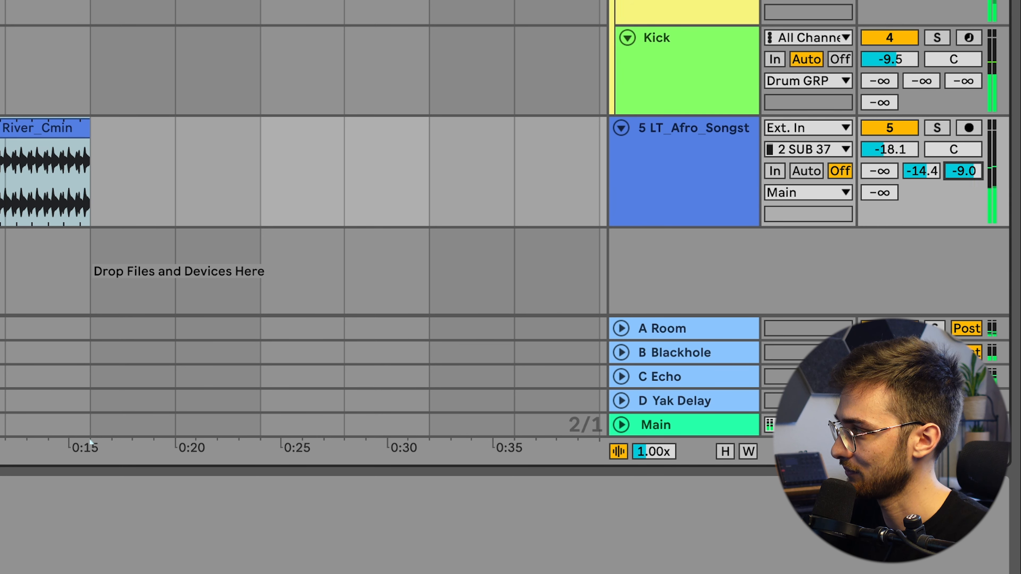
drag(964, 171, 921, 133)
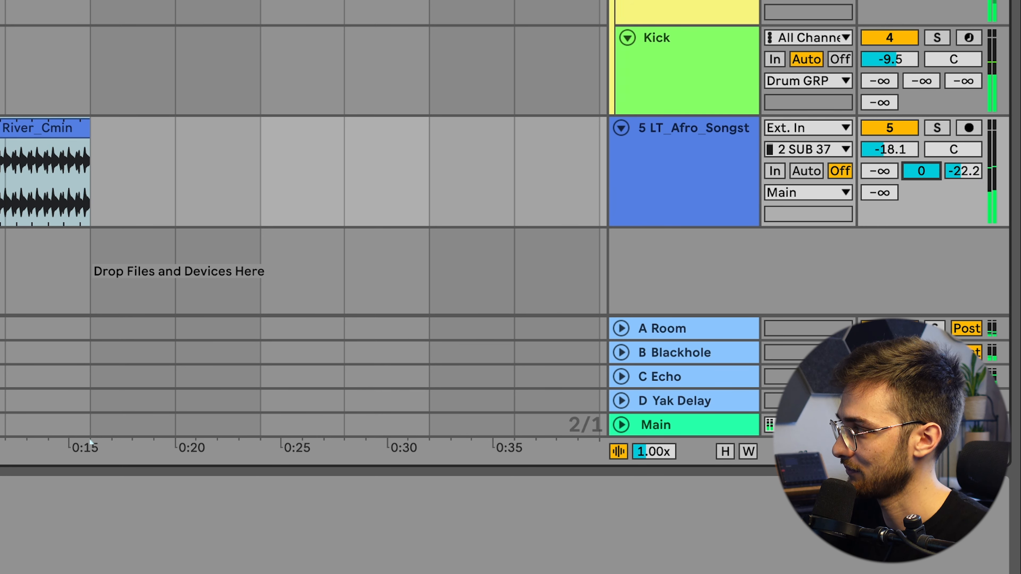
mouse_move(922, 171)
mouse_down()
mouse_move(921, 189)
mouse_move(921, 152)
mouse_up()
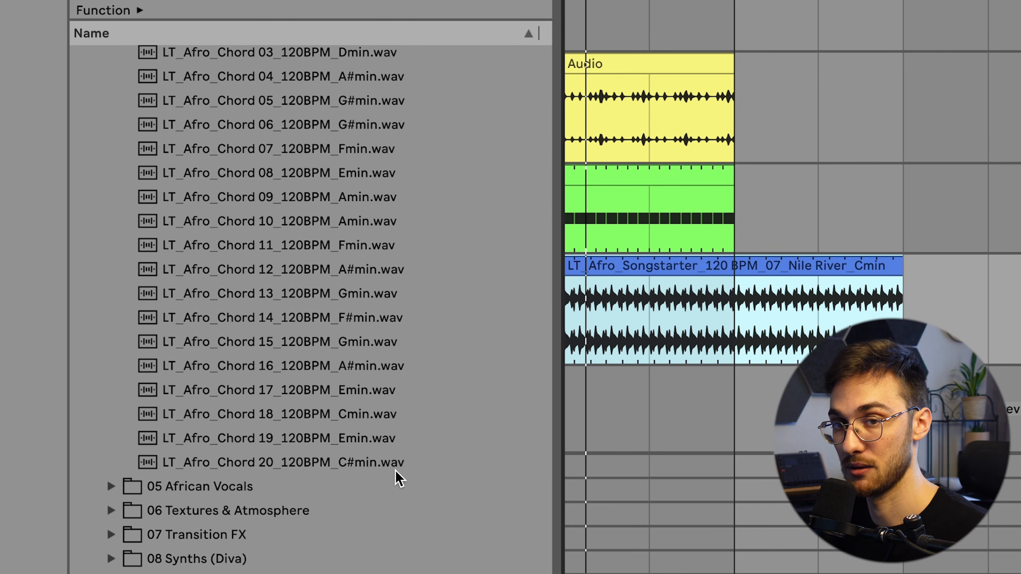
Step: Add LT_Afro_Chord 18_120BPM_Cmin from the 04 Chords folder on a new track below the songstarter, starting at bar 1
scroll(394, 431, up, 4)
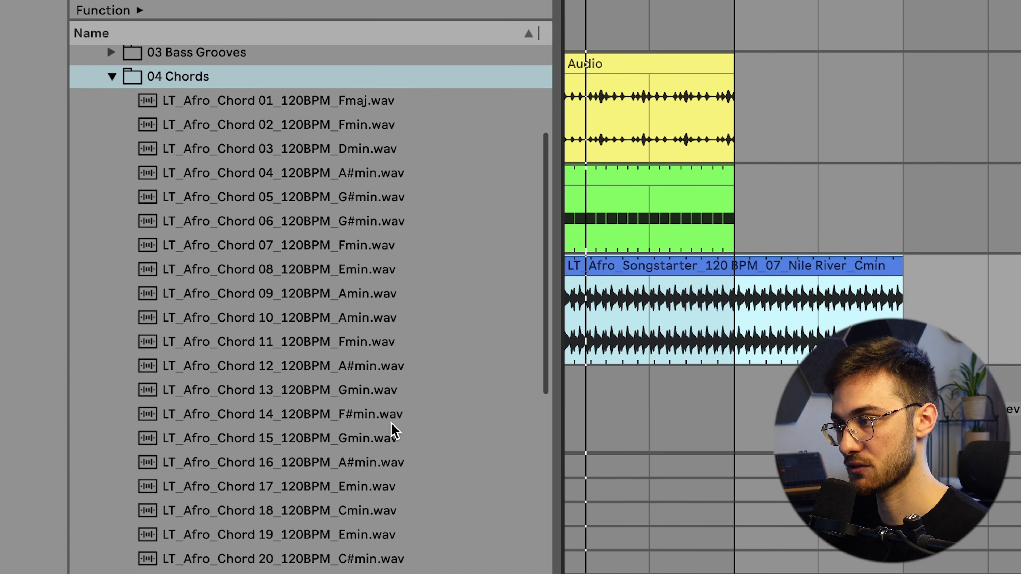
scroll(377, 426, down, 3)
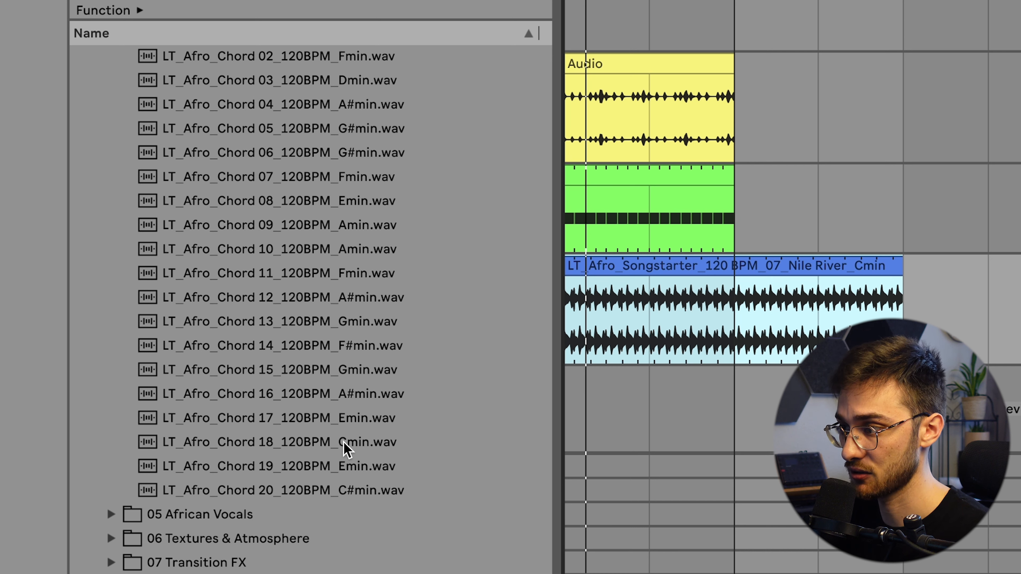
drag(345, 444, 589, 398)
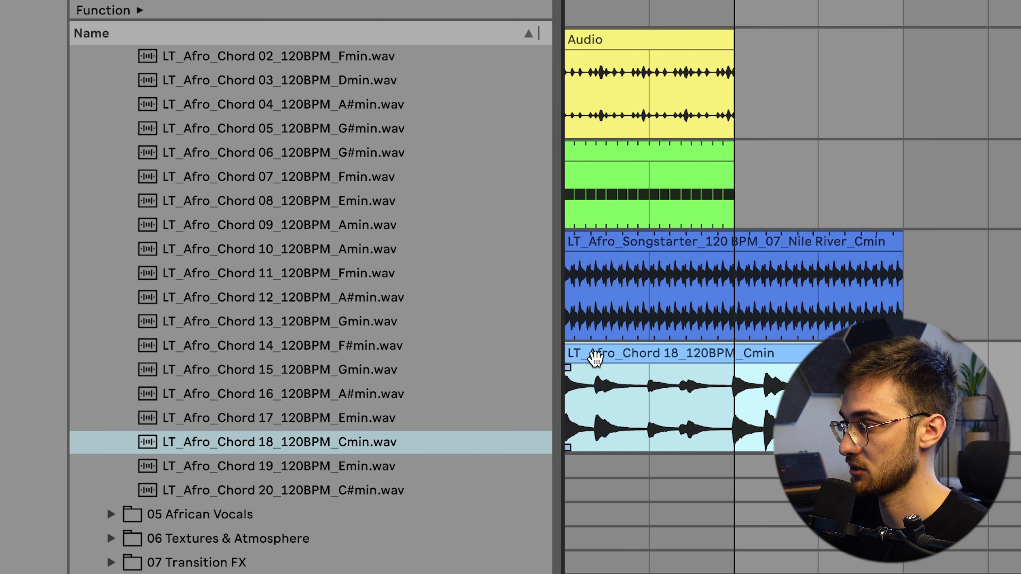
Step: Set the songstarter volume to -23.0 dB and the chord track to -15.4 dB with Blackhole send -2.2 dB and Echo send -12.8 dB
scroll(653, 376, down, 1)
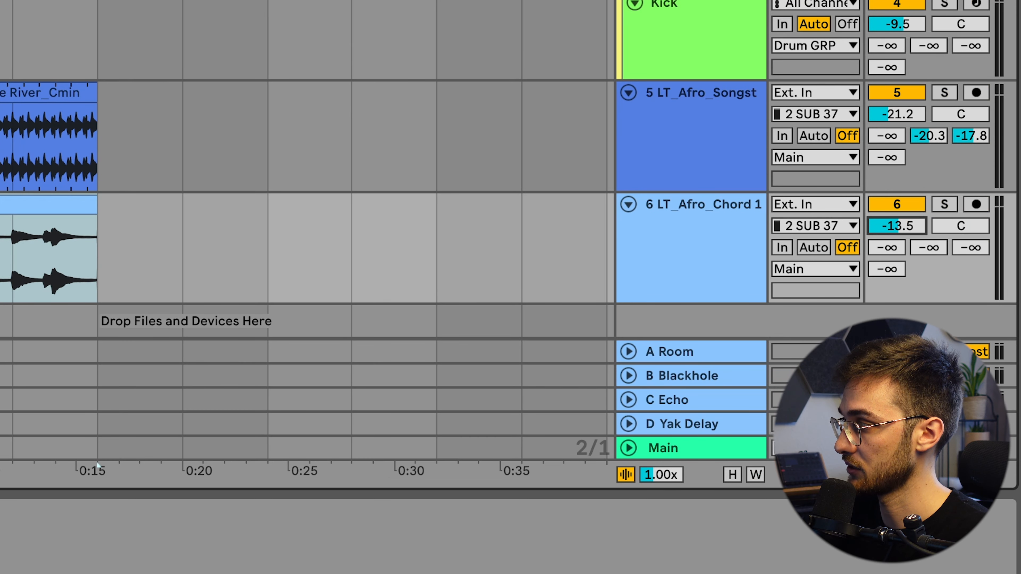
drag(907, 111, 907, 116)
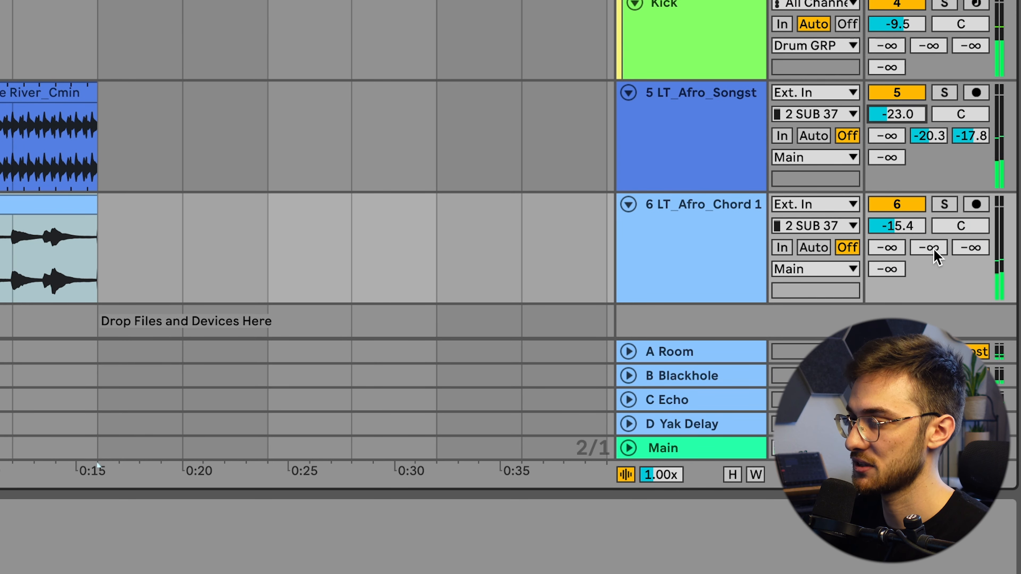
drag(932, 252, 970, 242)
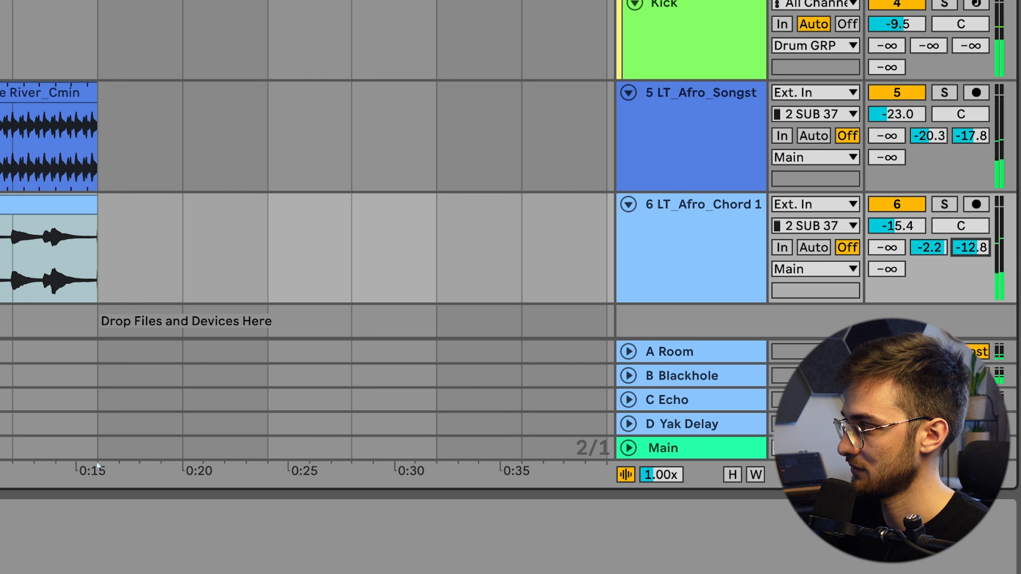
Step: Reopen the Nile River clip and move its 0.1.2 loop section to position 5.3.1
click(45, 92)
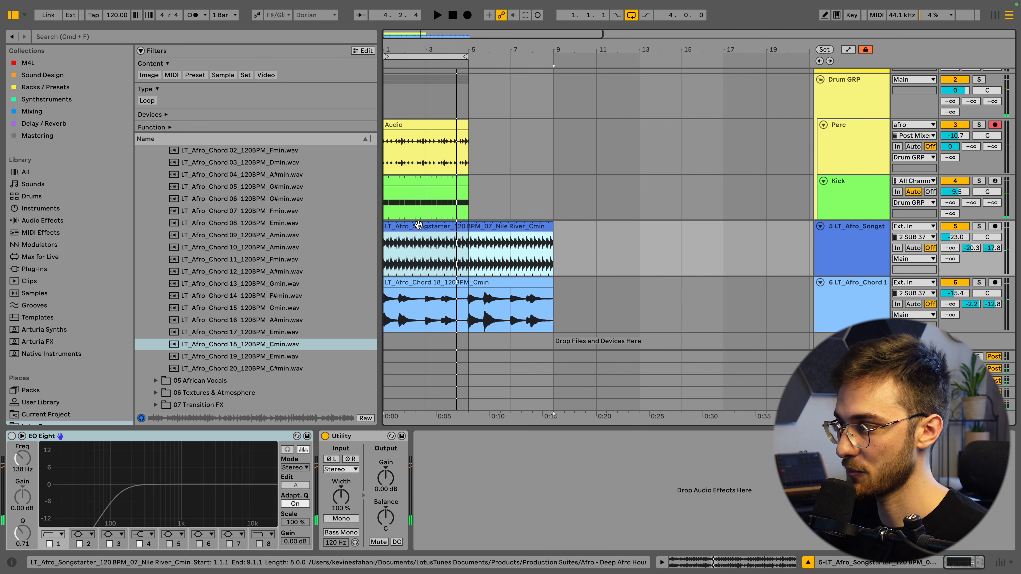
double_click(418, 224)
scroll(549, 241, up, 5)
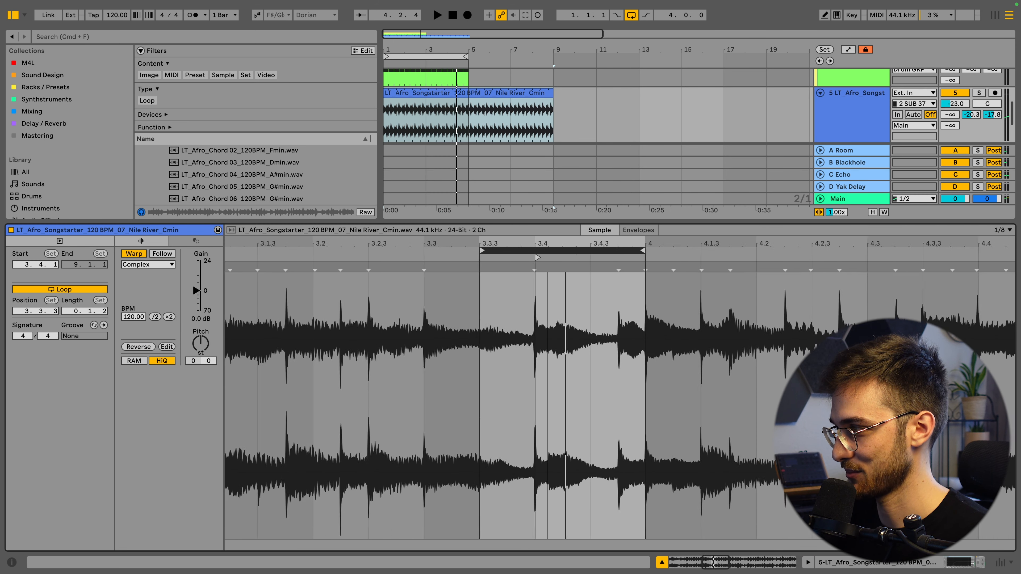
drag(541, 251, 865, 261)
key(space)
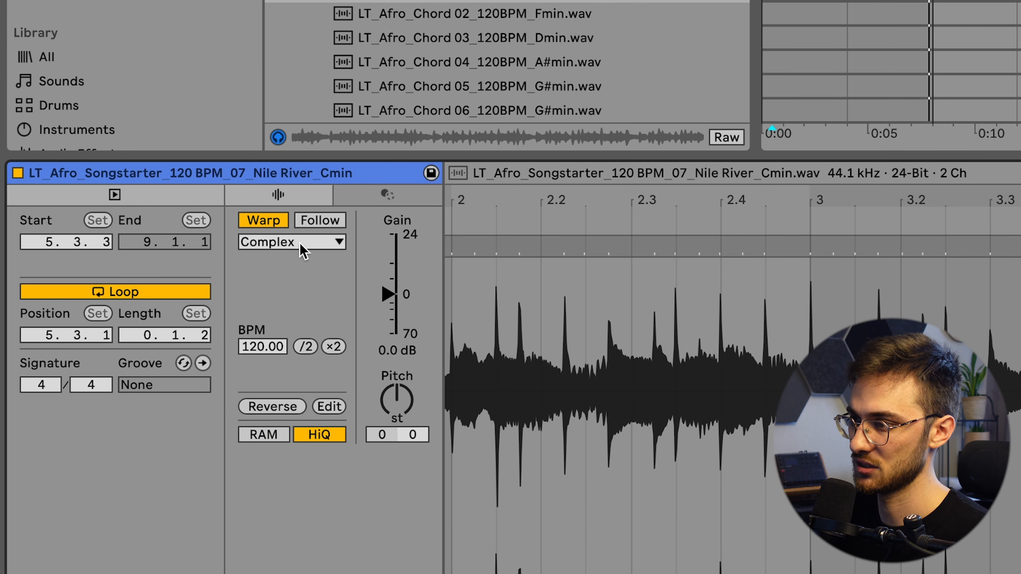
Step: Set the Nile River clip's warp mode to Beats with transient looping off and envelope 35, and return to the device view
click(154, 264)
click(286, 262)
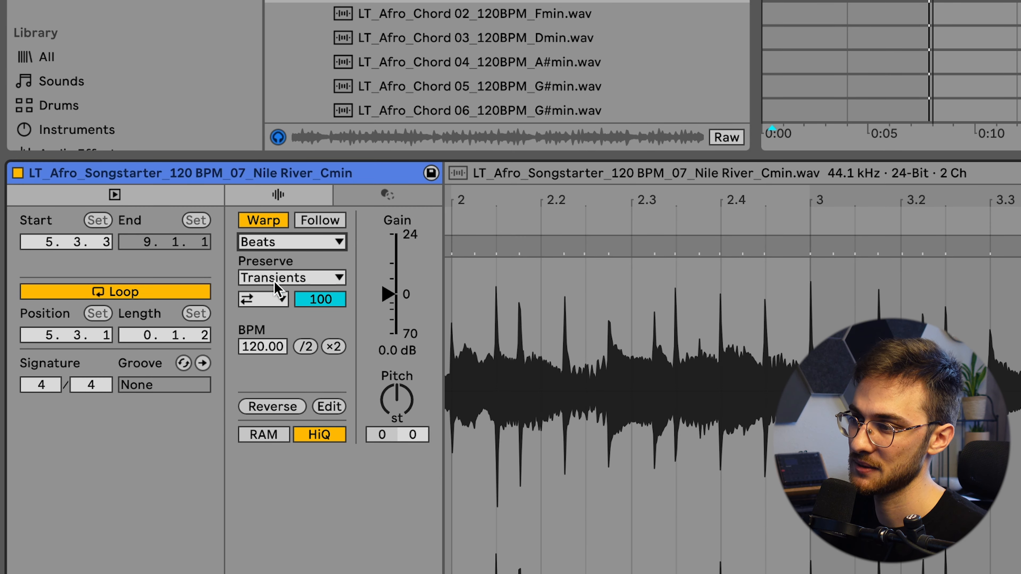
click(266, 299)
click(252, 320)
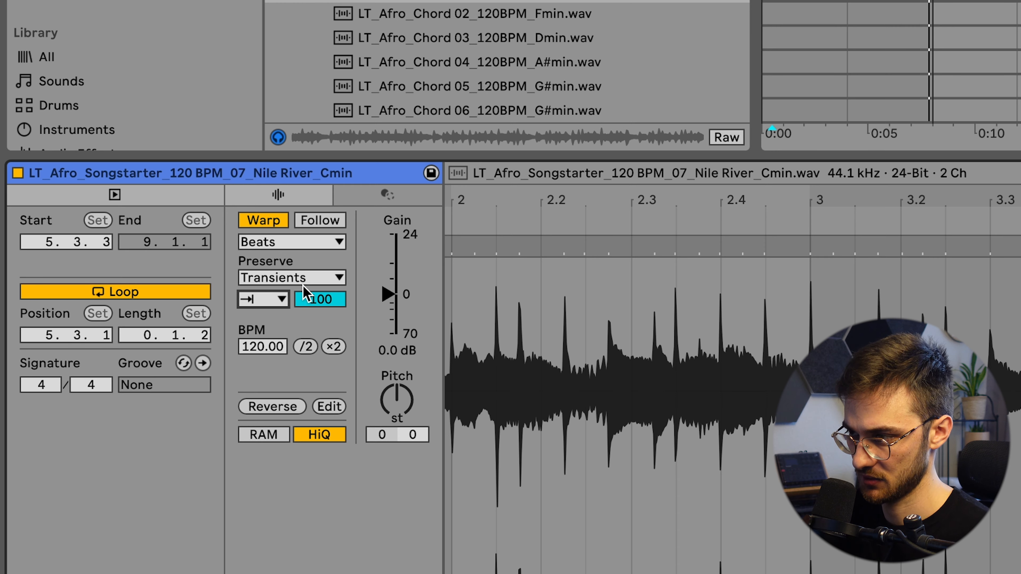
drag(320, 299, 321, 324)
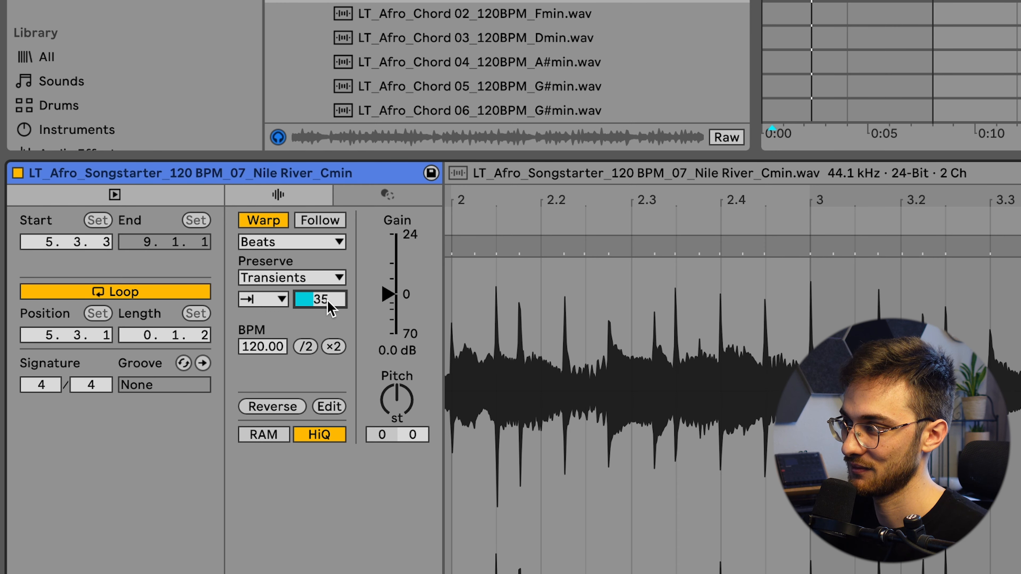
key(shift+Tab)
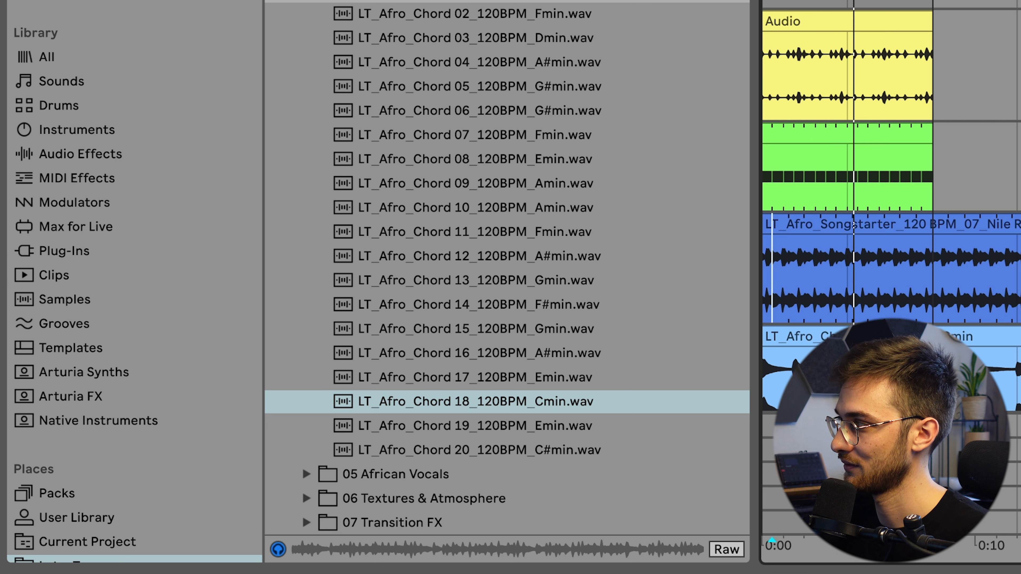
Step: Add LT_Afro_Bass Groove 07_120BPM_C# from the 03 Bass Grooves folder on a new track below the chords, starting at bar 1
scroll(584, 185, up, 4)
scroll(315, 109, up, 1)
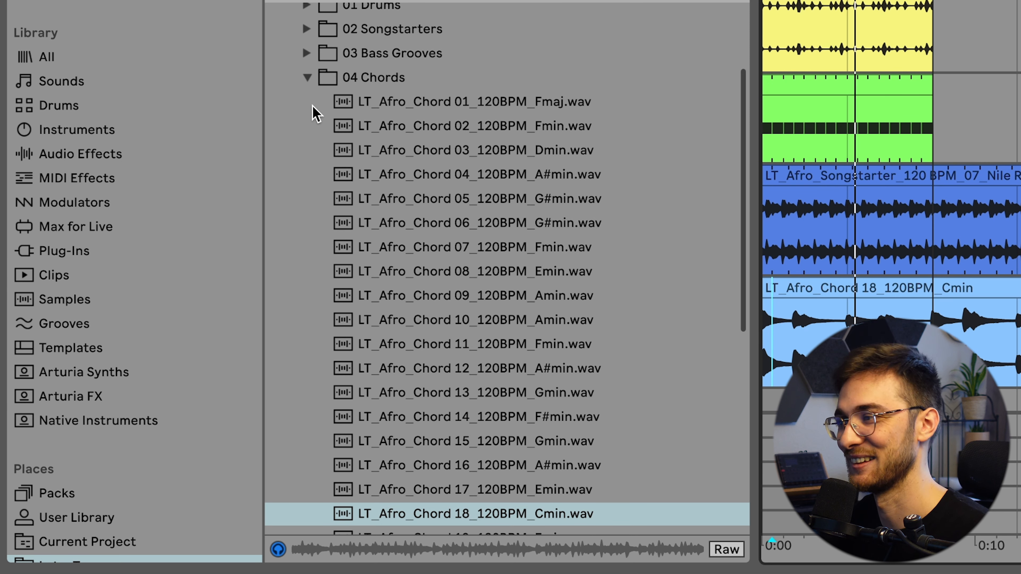
click(308, 77)
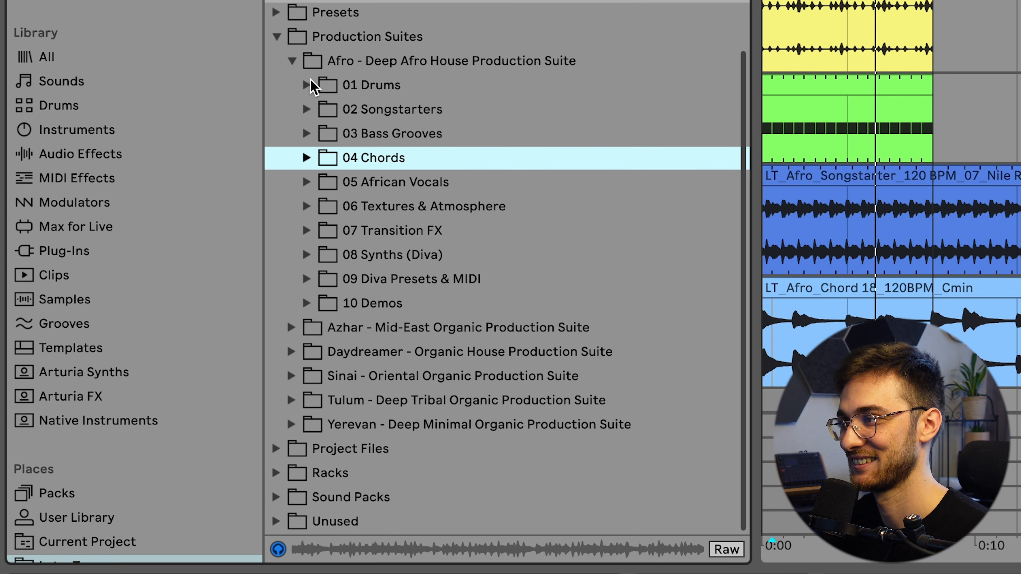
click(308, 134)
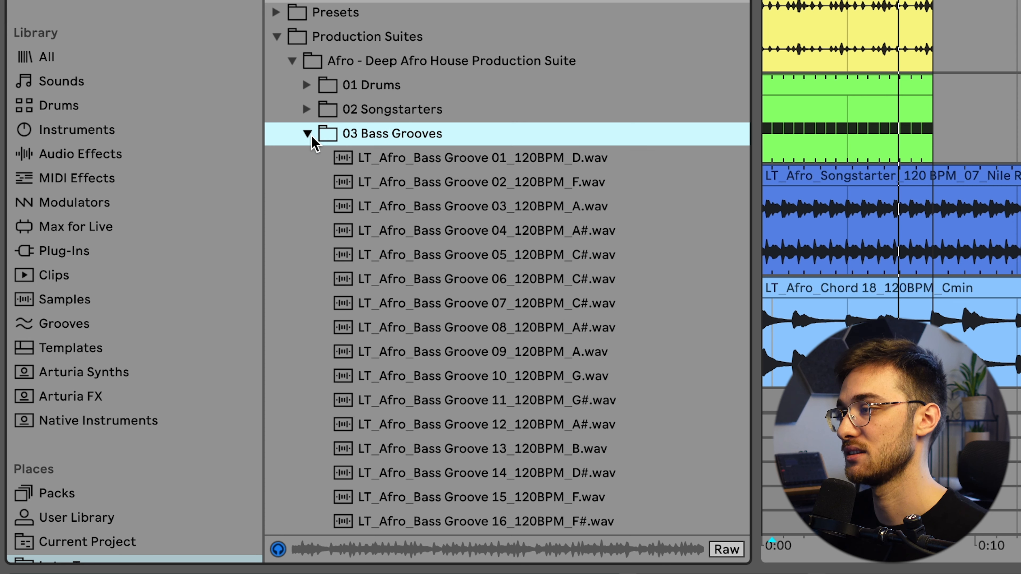
scroll(346, 160, down, 4)
scroll(853, 262, down, 2)
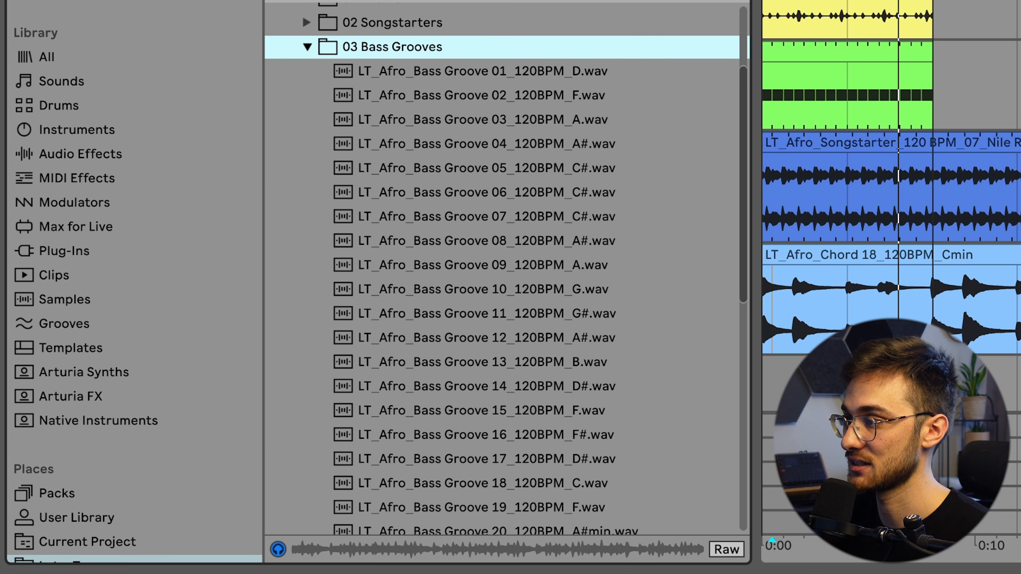
scroll(516, 344, down, 1)
click(995, 258)
scroll(571, 380, down, 4)
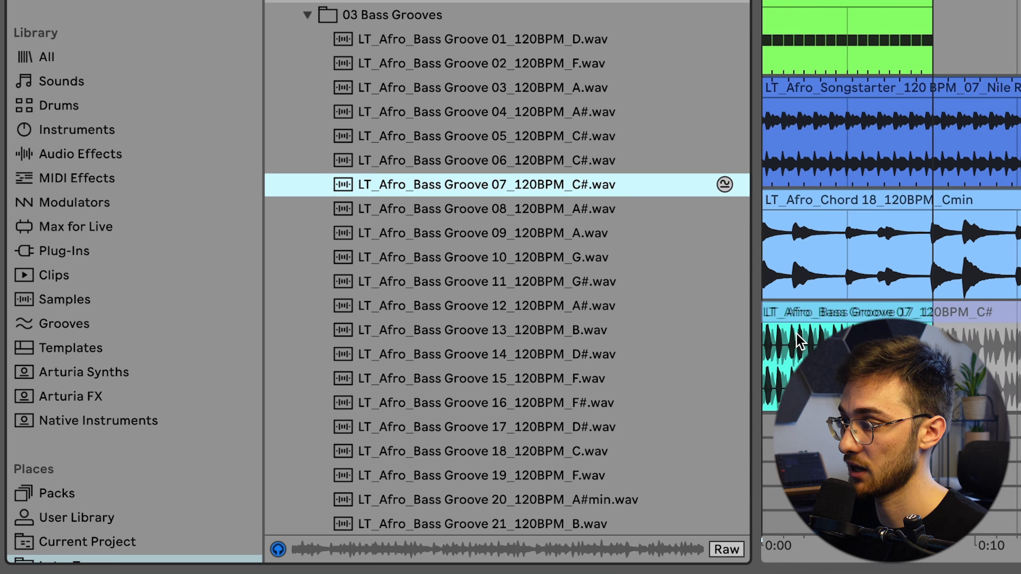
scroll(834, 314, down, 2)
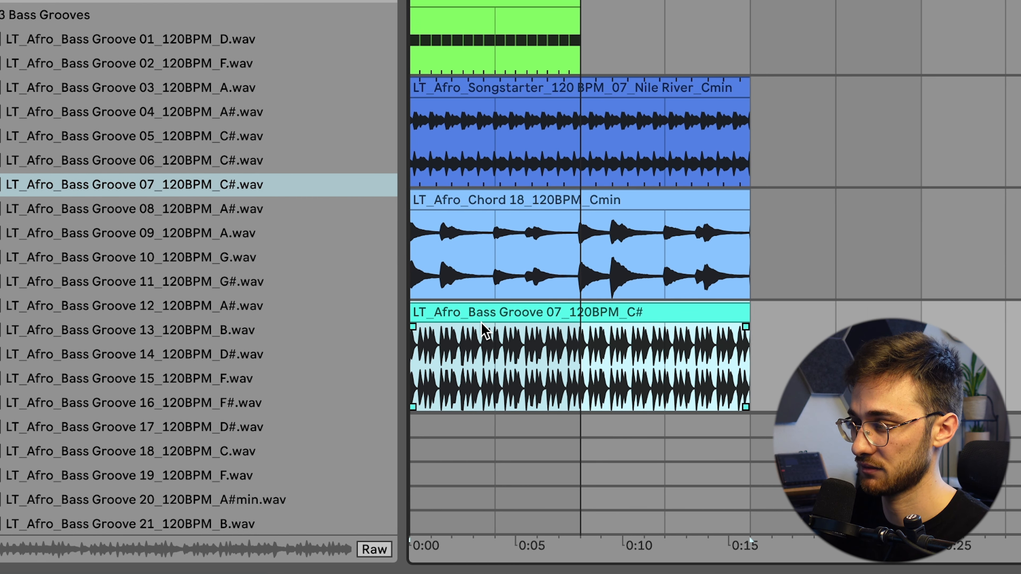
Step: Transpose the bass groove clip to -1 st, play it, return to the arrangement and collapse the 03 Bass Grooves folder
double_click(497, 316)
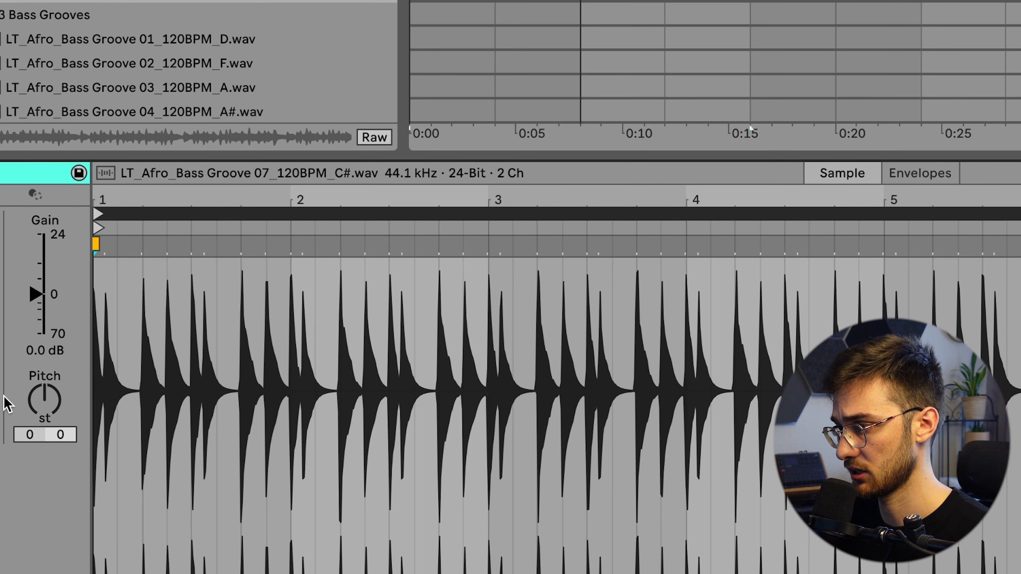
key(space)
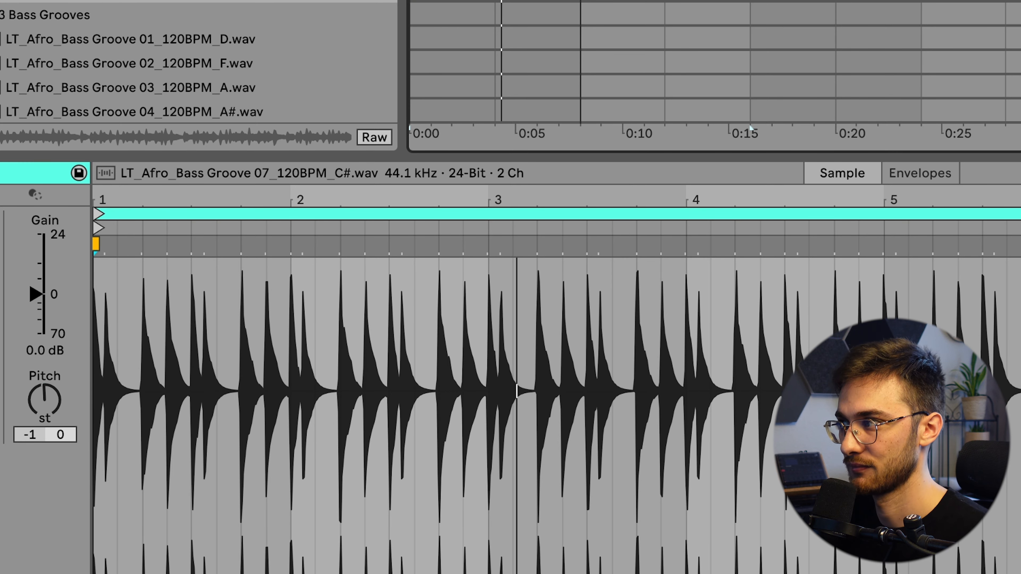
key(shift+Tab)
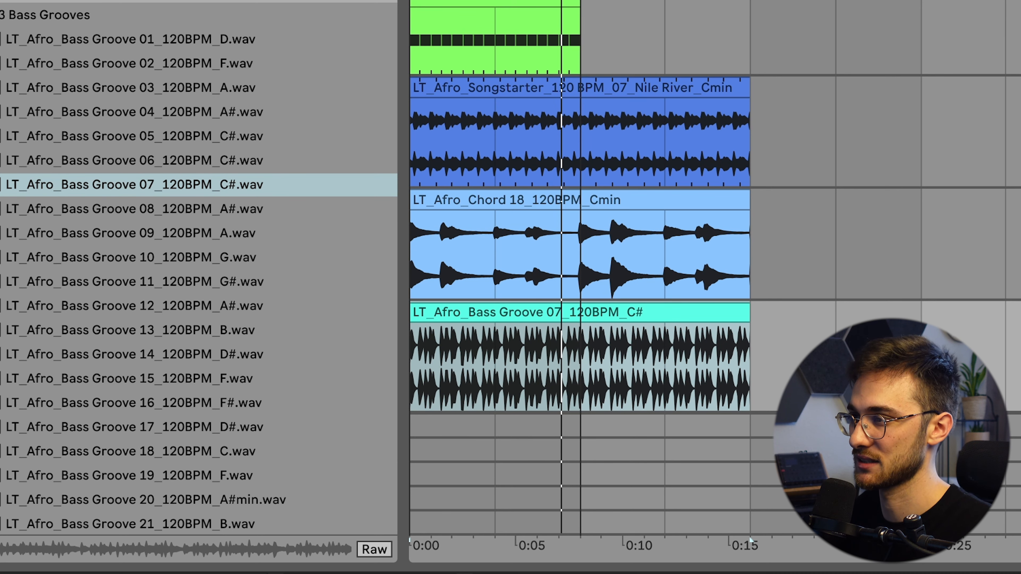
click(1, 15)
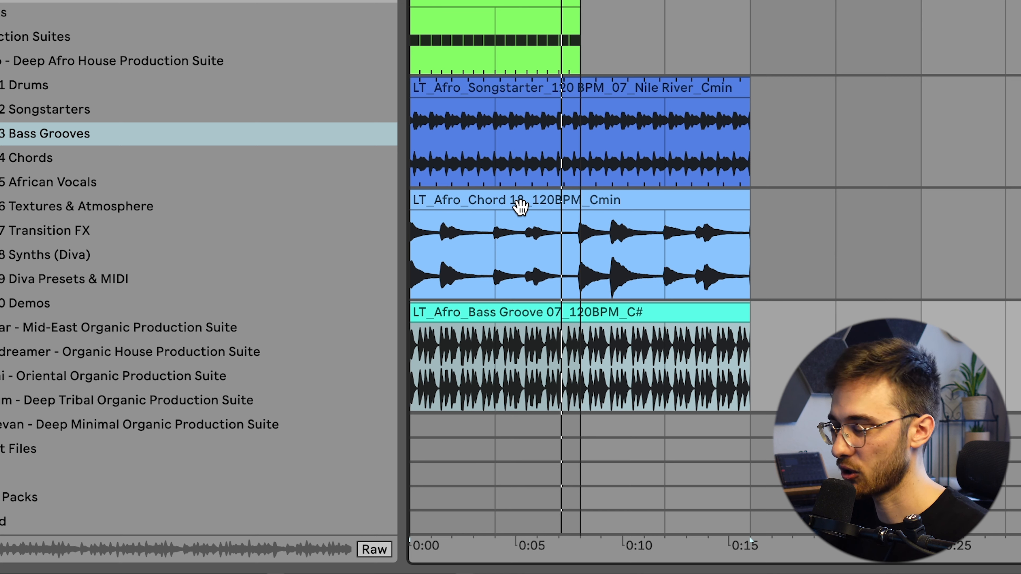
Step: Open the Chord 18 clip, loop its half-bar section from 2.3 to bar 3 and play it back
shift+click(507, 207)
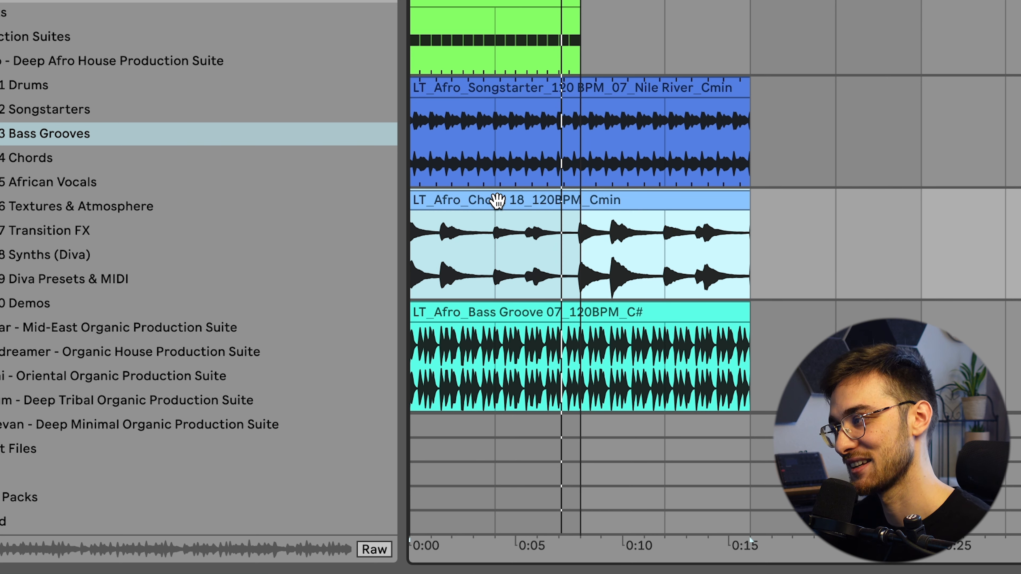
double_click(501, 200)
drag(390, 365, 490, 372)
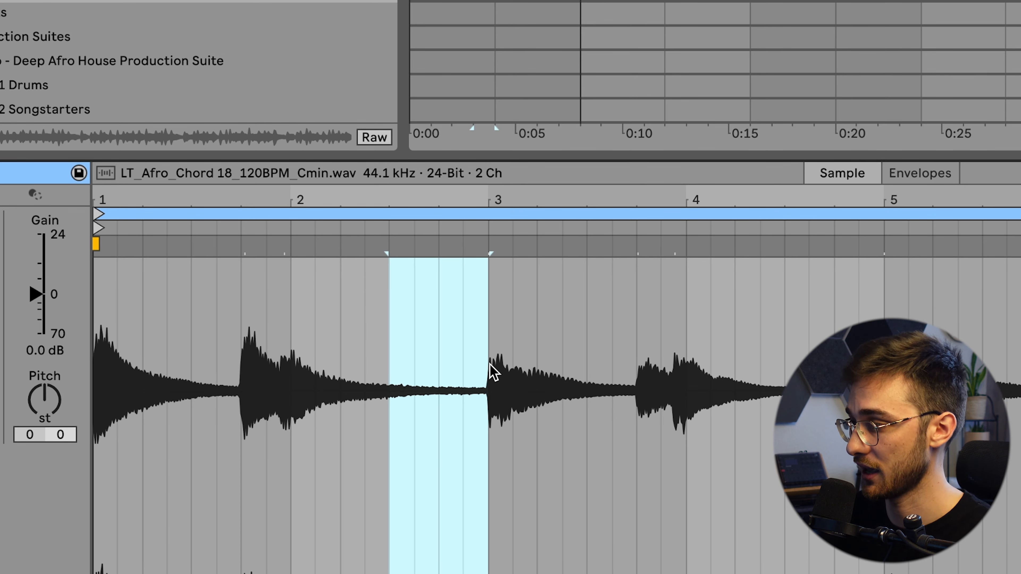
key(ctrl+l)
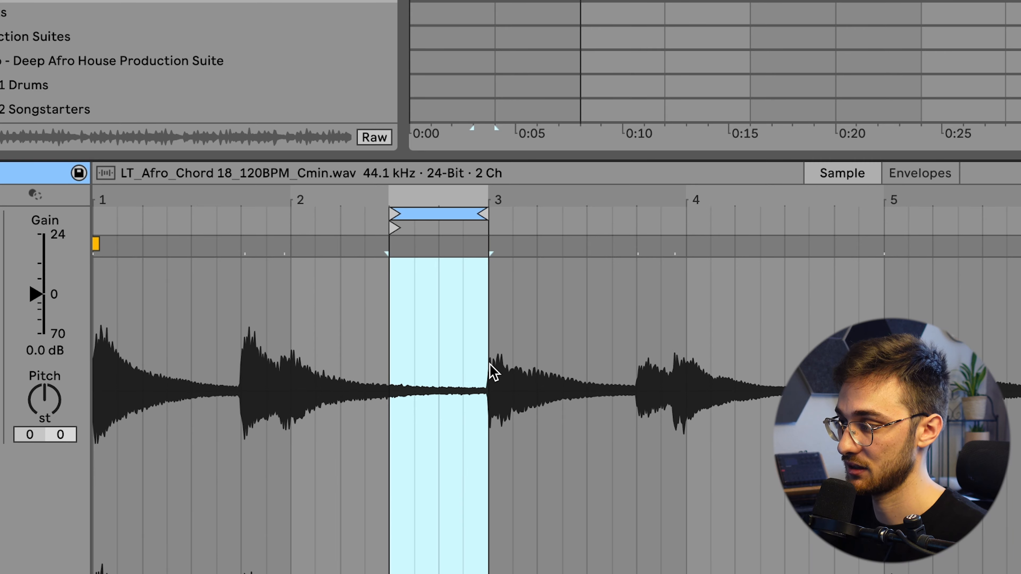
key(space)
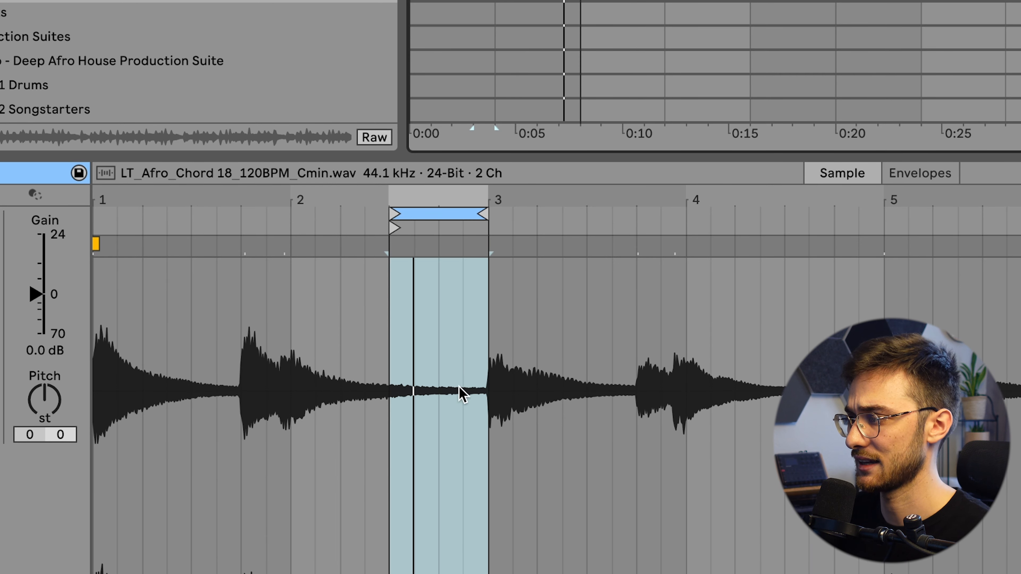
Step: Try the chord clip's half-bar loop at bar 3 and bar 2, and move it back to 2.3
click(431, 214)
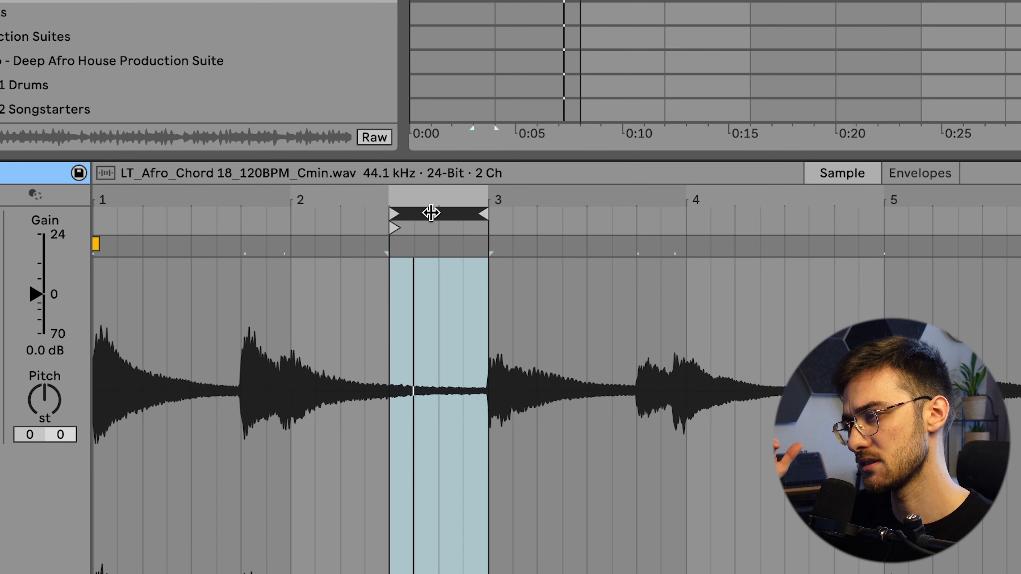
drag(431, 213, 535, 224)
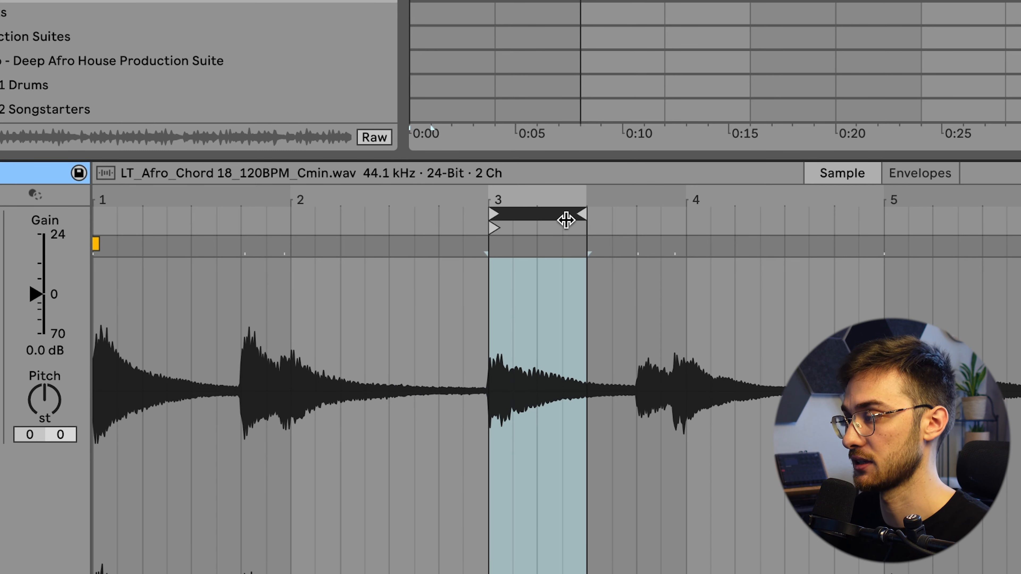
drag(558, 215, 364, 227)
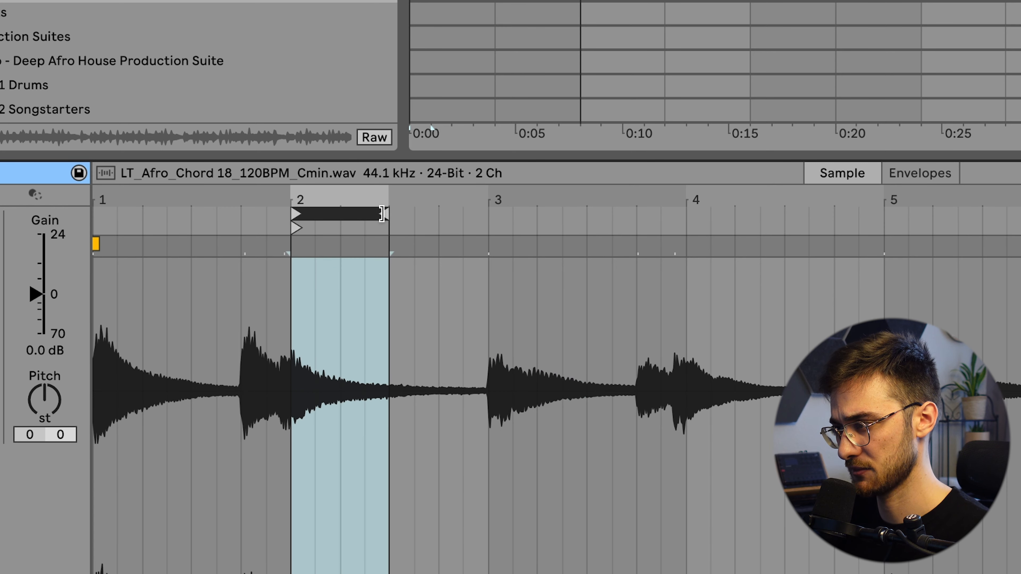
key(space)
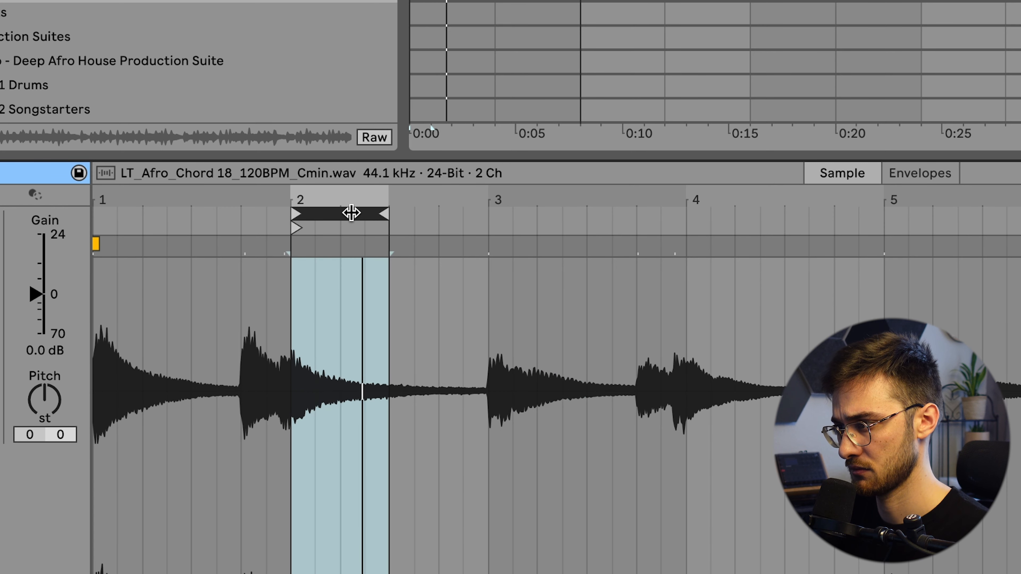
drag(351, 213, 442, 227)
key(space)
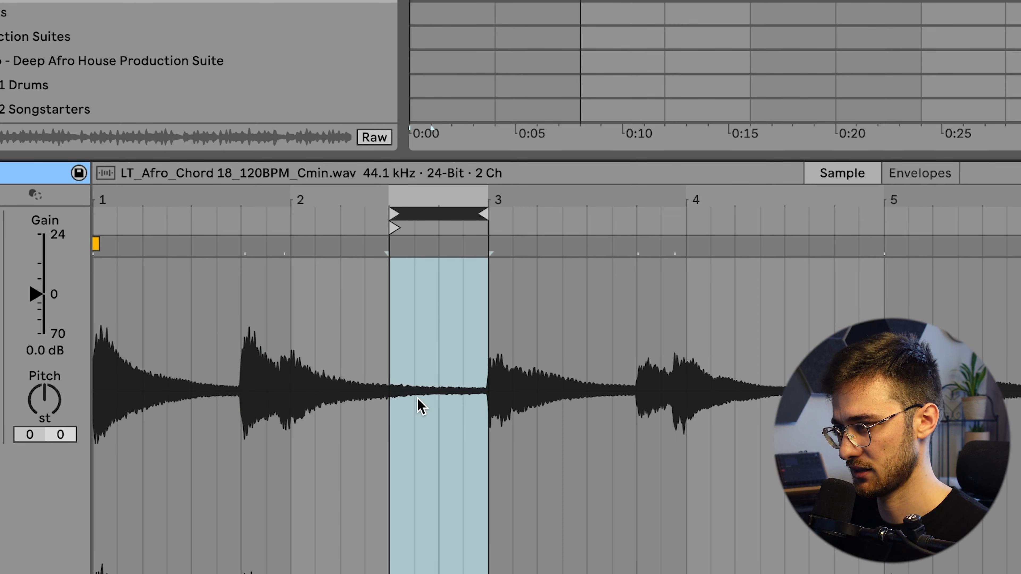
Step: Listen to the looped chord section from 2.3 in the mix and close the clip's sample view
click(396, 395)
key(space)
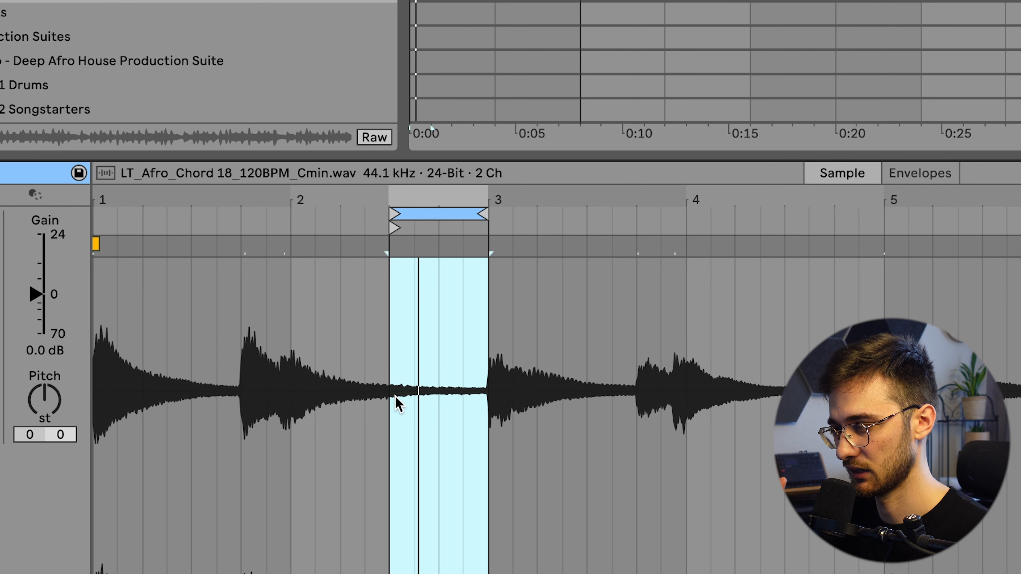
key(ctrl+alt+l)
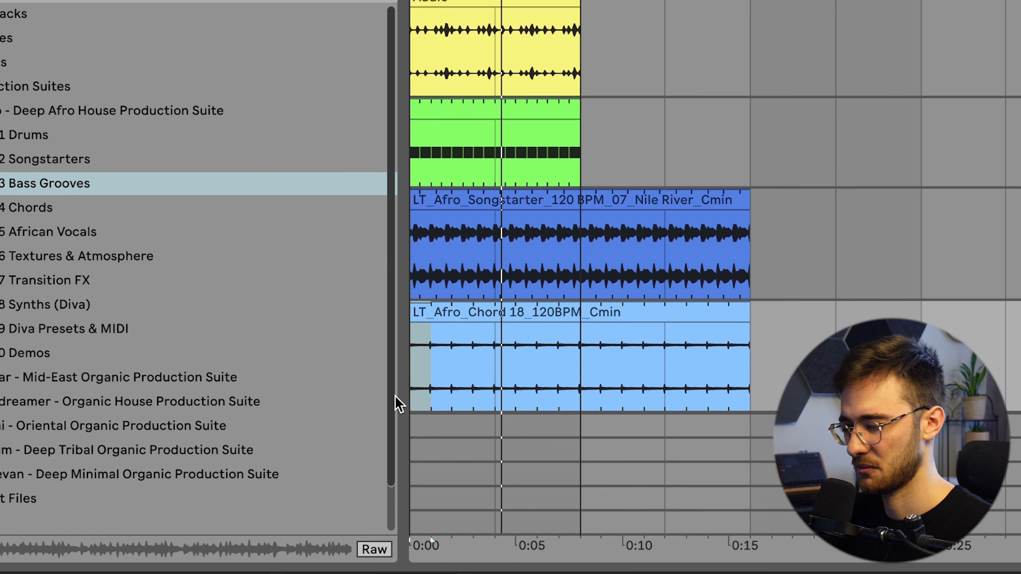
Step: Add LT_Afro_Shaker Loose_120 BPM_19 from the Loose shaker loops on a new track below the bass groove, starting at bar 1
scroll(472, 396, down, 5)
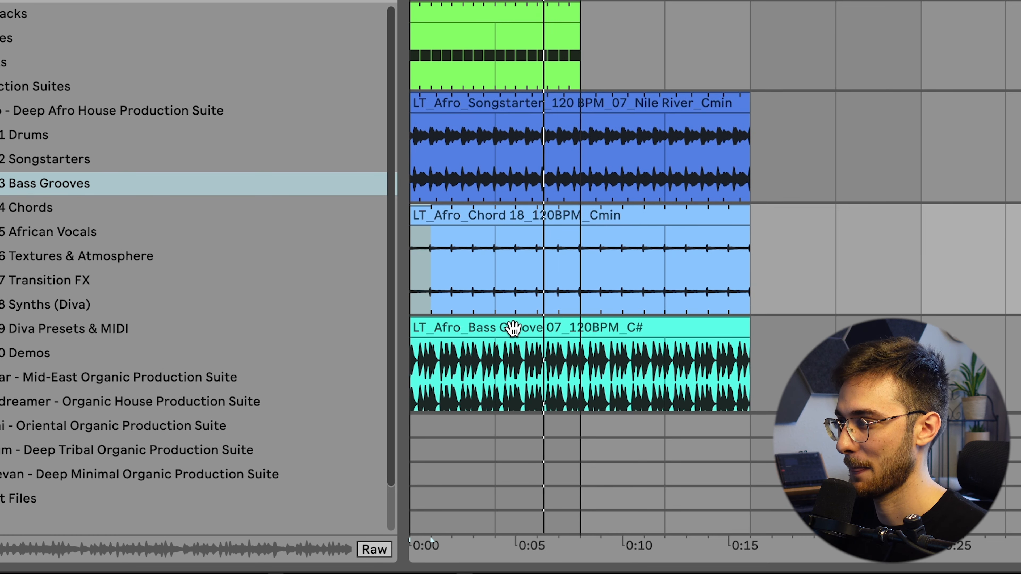
click(27, 135)
click(43, 159)
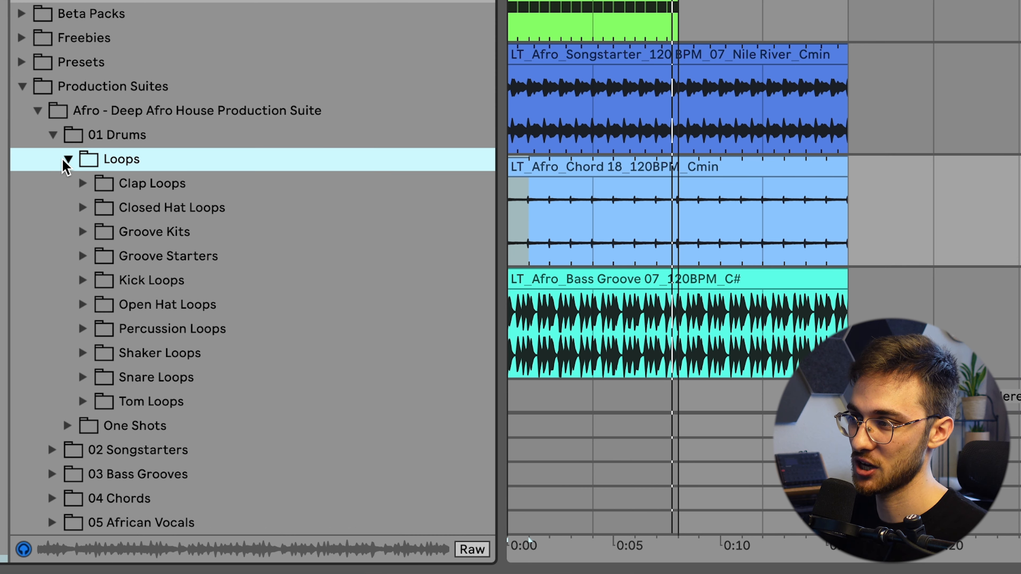
scroll(74, 337, down, 4)
click(82, 245)
scroll(257, 370, down, 8)
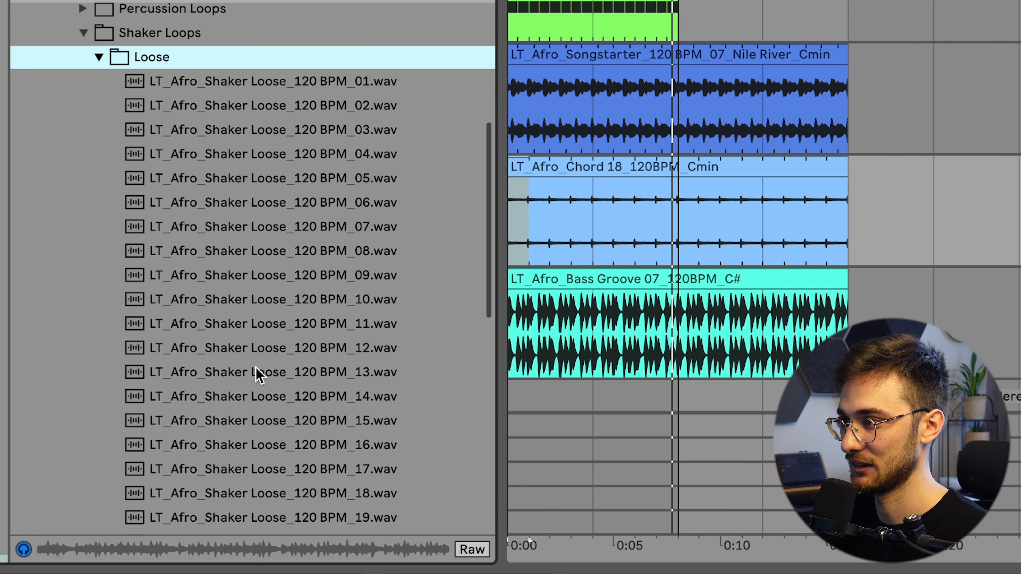
click(337, 454)
drag(341, 469, 546, 374)
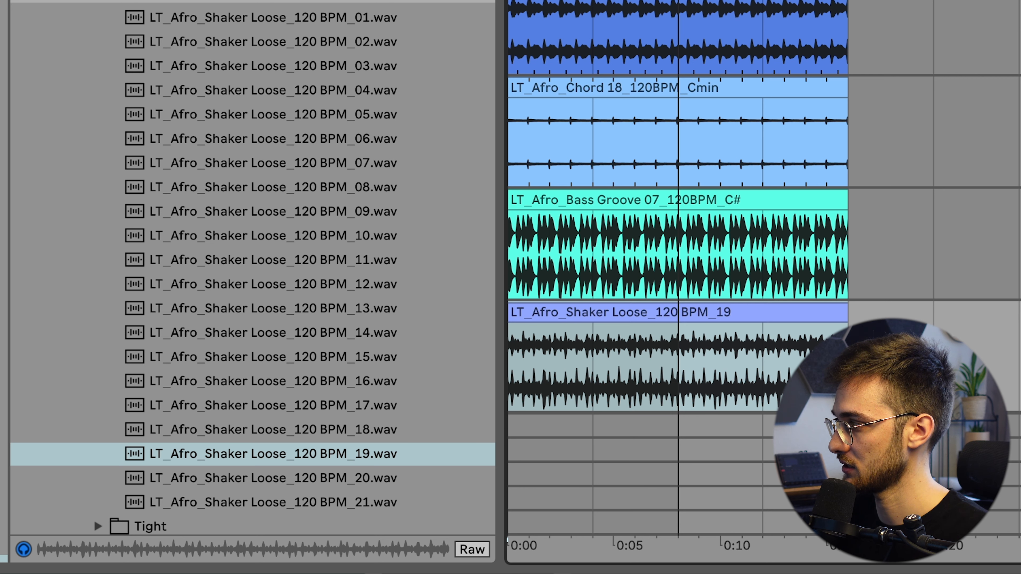
Step: Set the shaker track's volume to -31.0 dB and pan it to 24L
scroll(678, 206, down, 2)
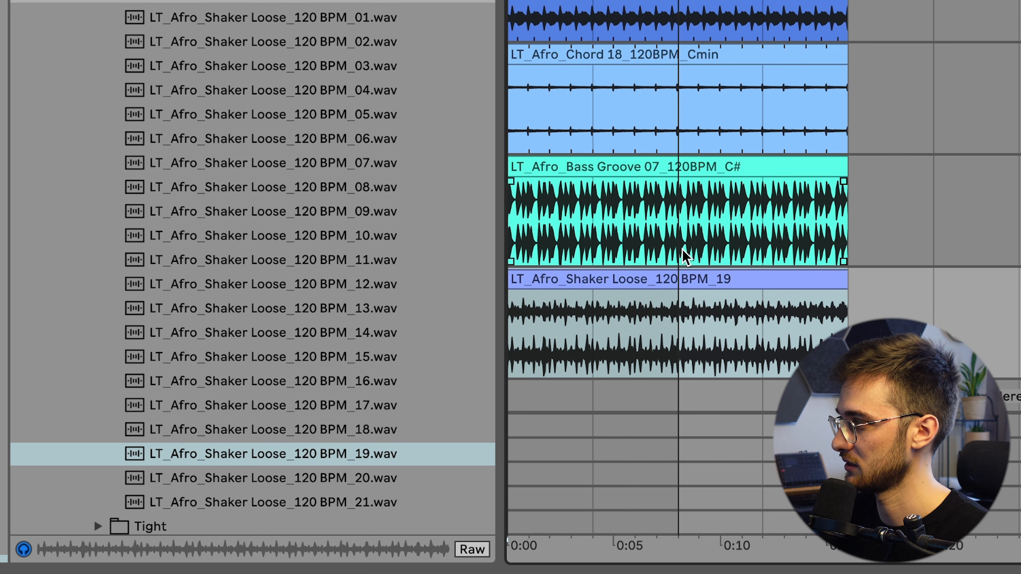
click(566, 277)
scroll(567, 270, down, 1)
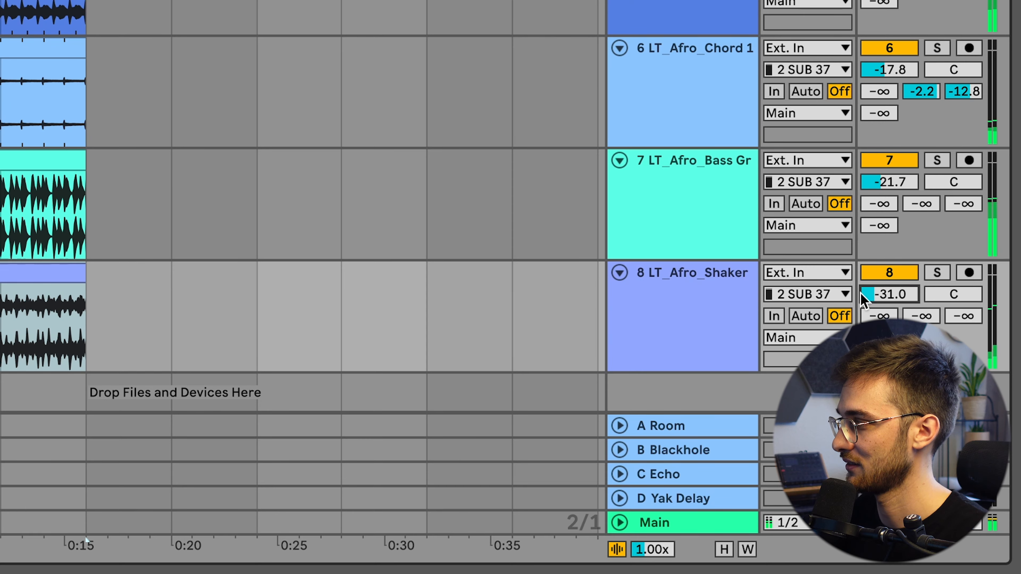
drag(945, 297, 946, 306)
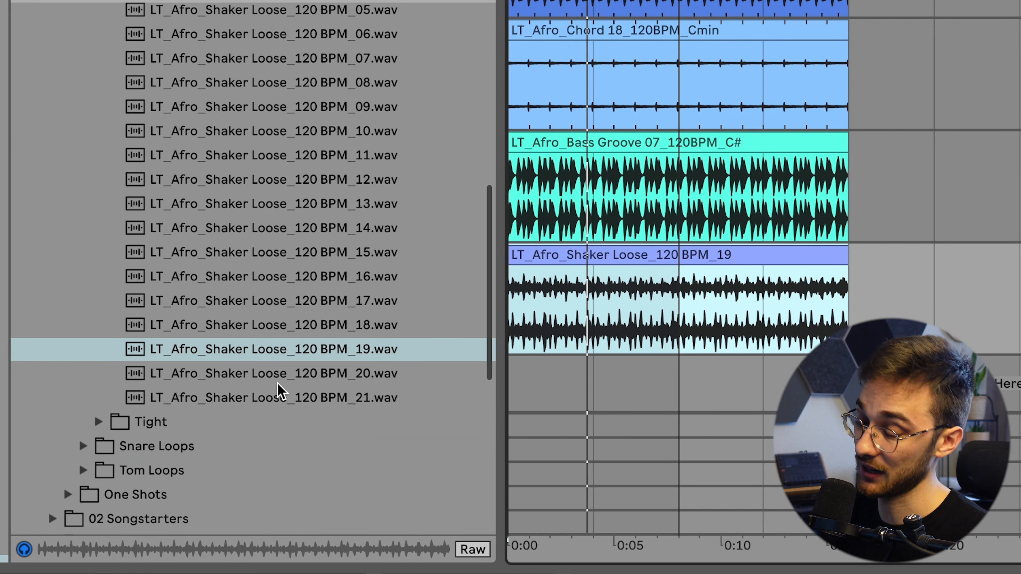
Step: Preview LT_Afro_Shaker Loose_120 BPM_20 and add it on a new track below the first shaker, starting at bar 1
click(296, 376)
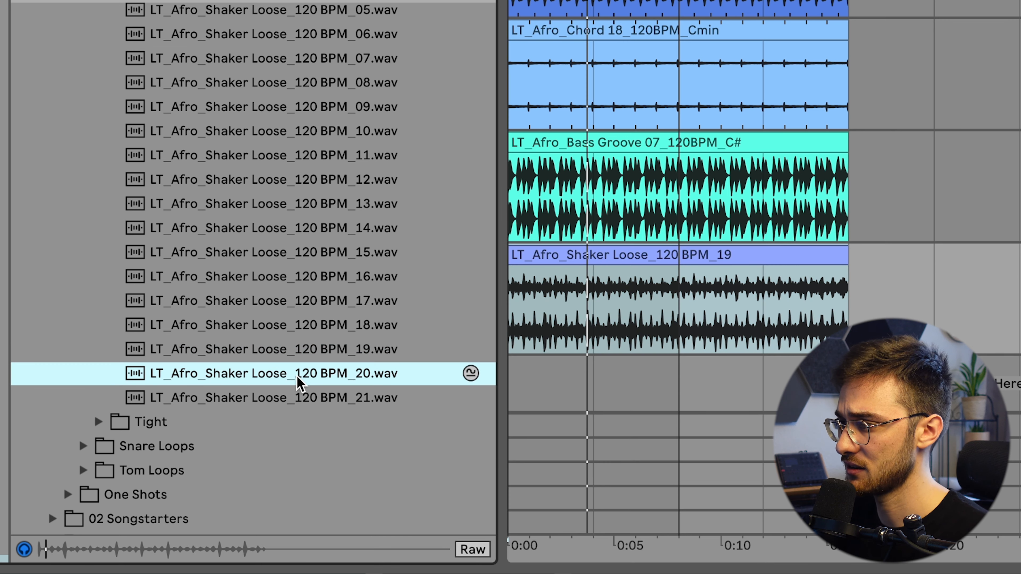
drag(296, 375, 522, 371)
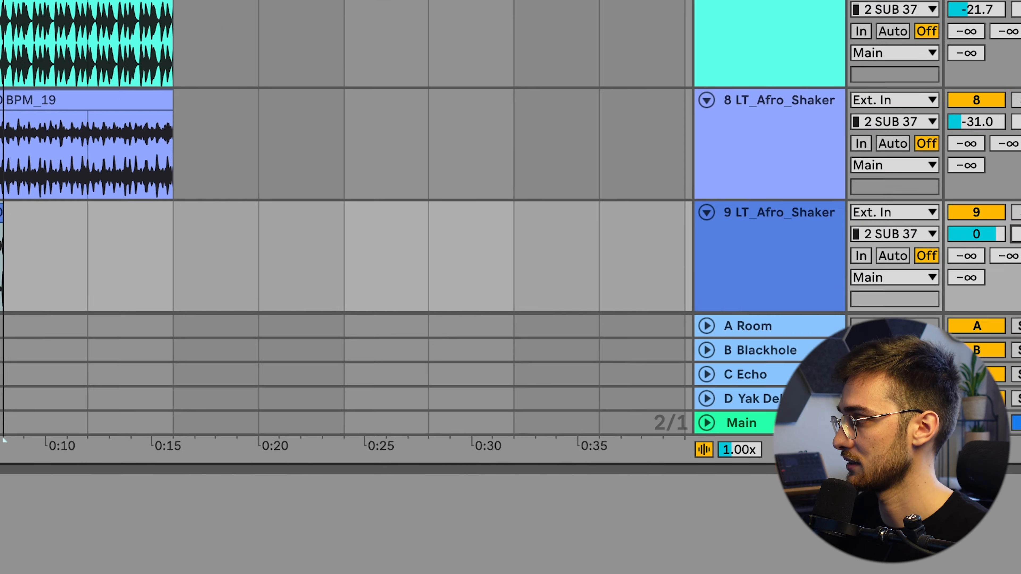
Step: Pan the second shaker to 35R with its volume at -19.6 dB, and set the first shaker's volume to -35.6 dB
drag(964, 223, 964, 197)
drag(900, 223, 901, 252)
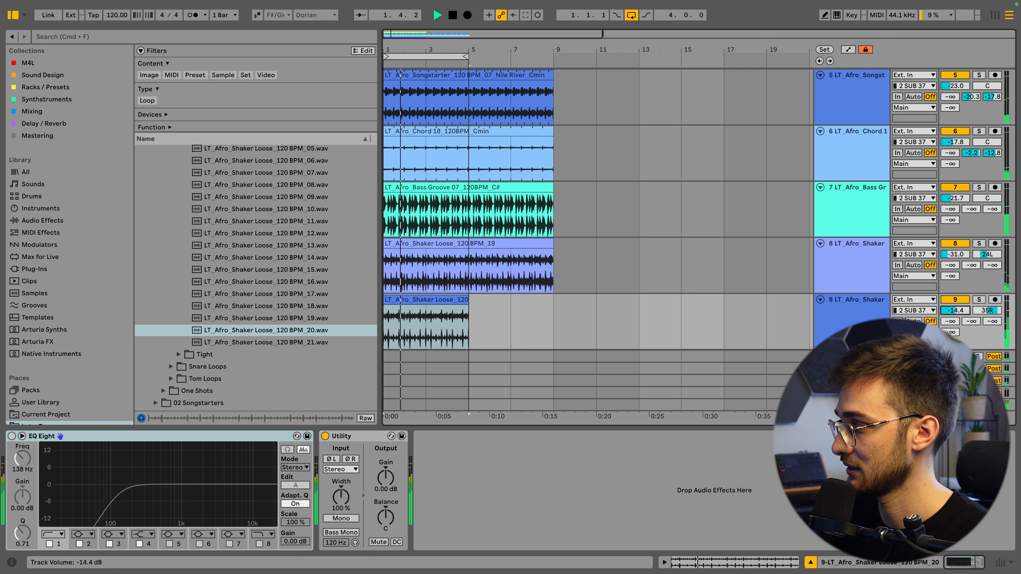
drag(959, 311, 959, 313)
drag(959, 254, 959, 266)
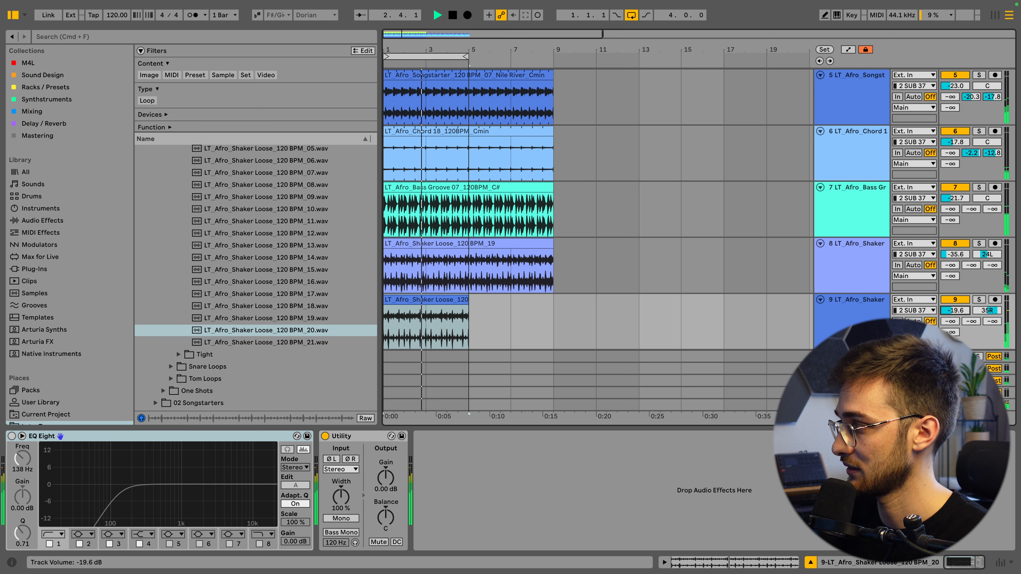
scroll(455, 165, up, 4)
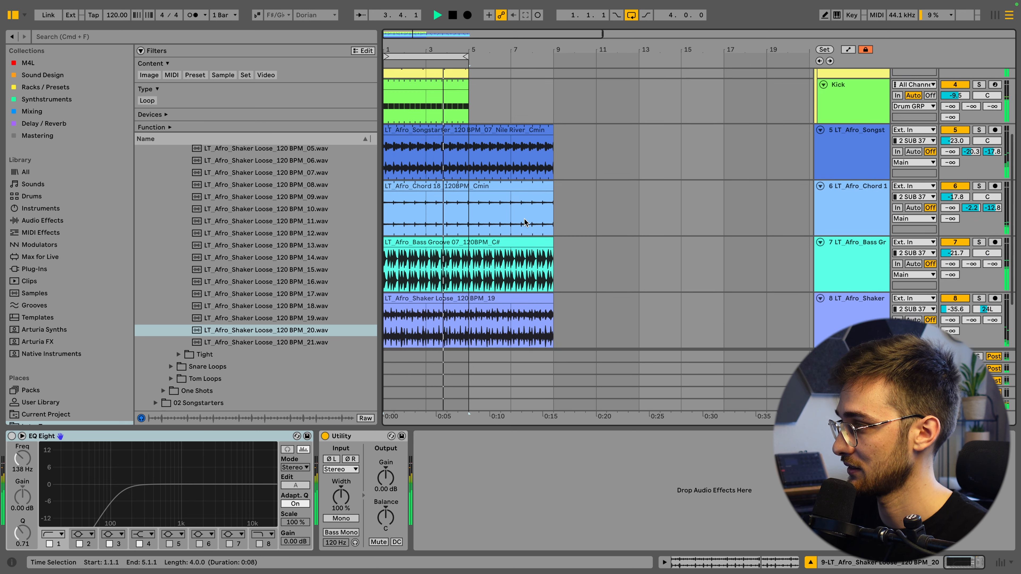
click(455, 165)
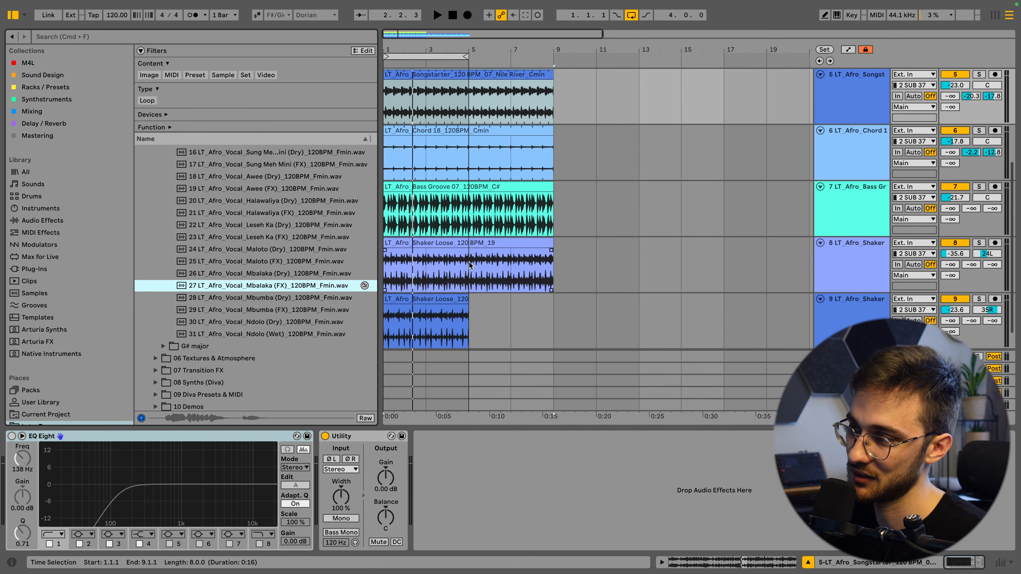
Step: Add 27 LT_Afro_Vocal_Mbalaka (FX)_120BPM_Fmin on a new track below the second shaker, starting at bar 1
scroll(469, 266, down, 2)
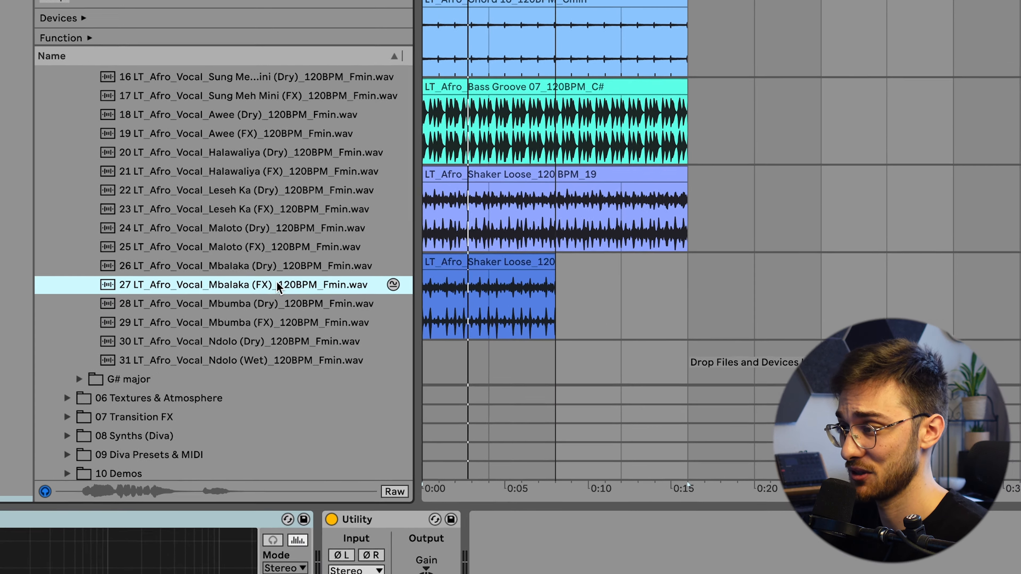
drag(321, 286, 406, 330)
drag(474, 357, 455, 357)
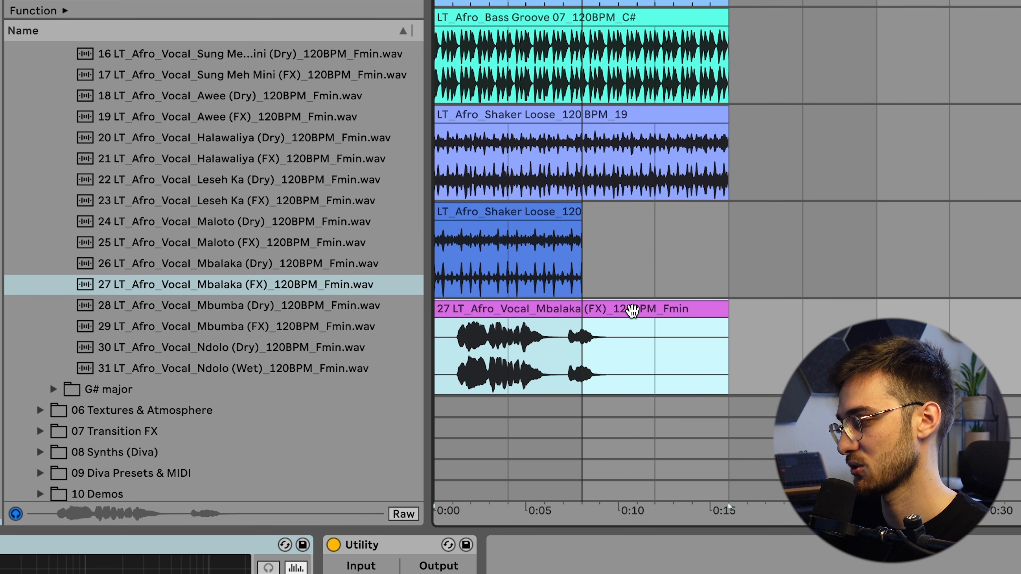
Step: Transpose the Mbalaka vocal clip by -5 semitones and set its warp mode to Complex Pro
double_click(632, 310)
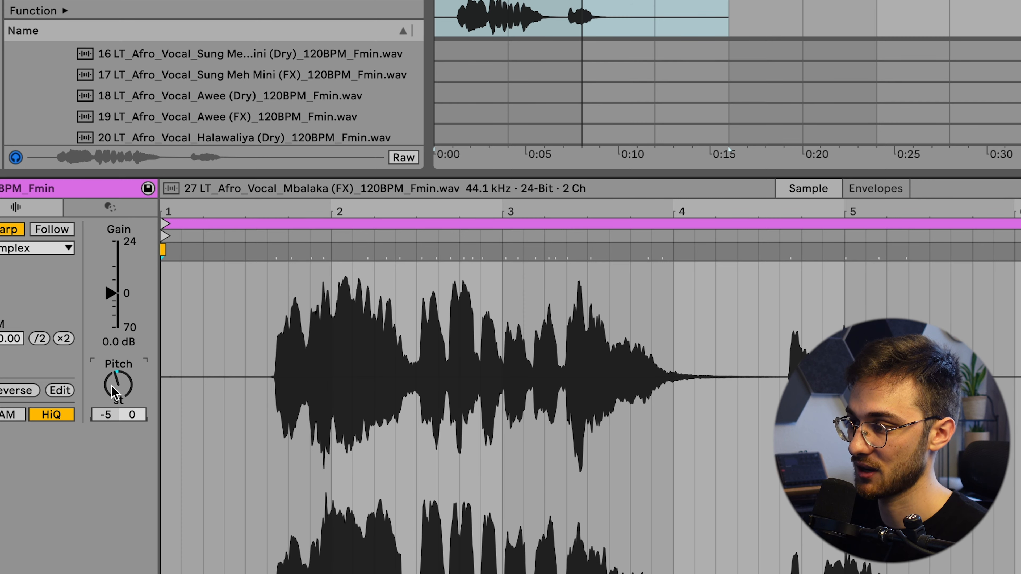
key(space)
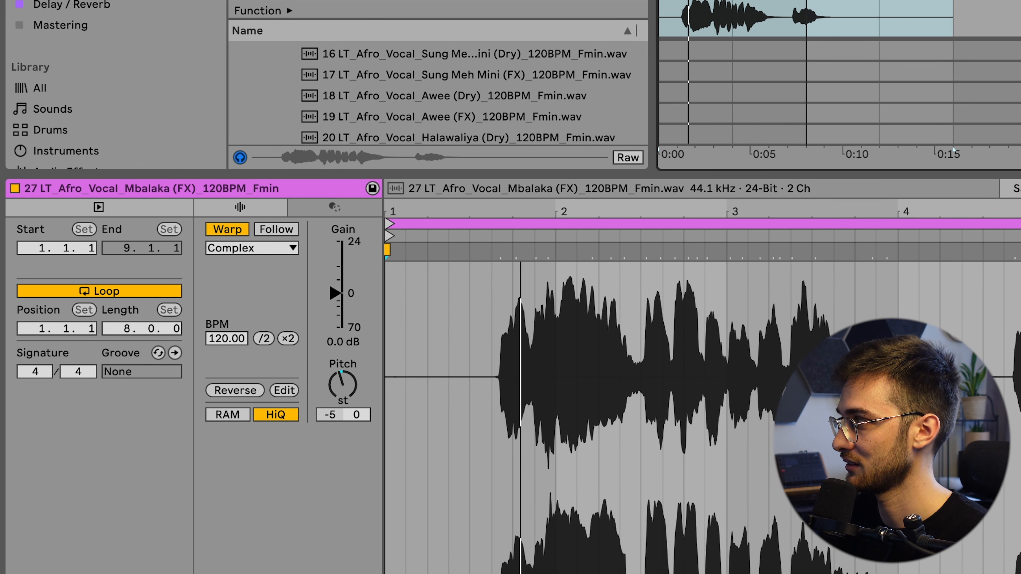
click(273, 248)
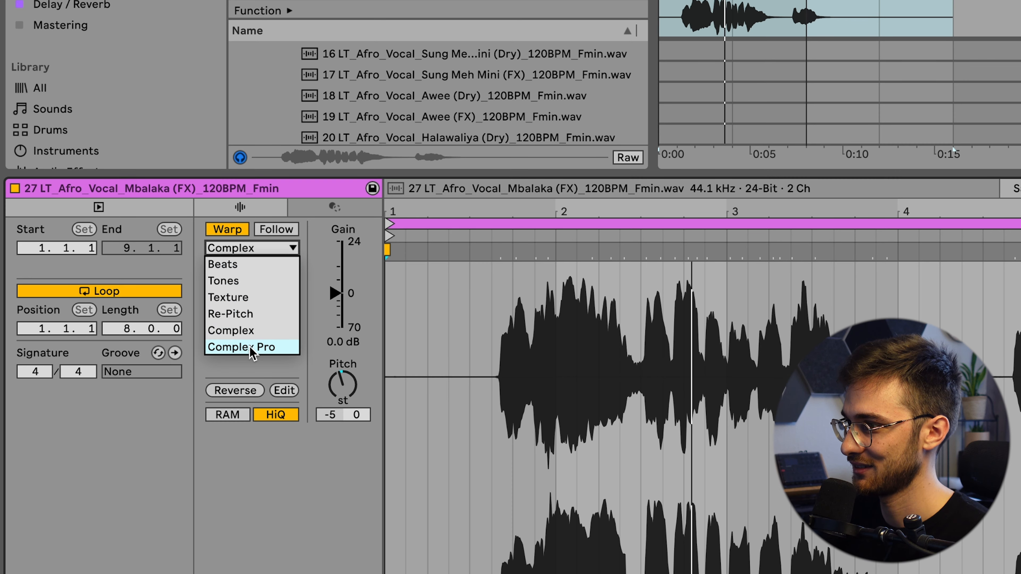
click(250, 349)
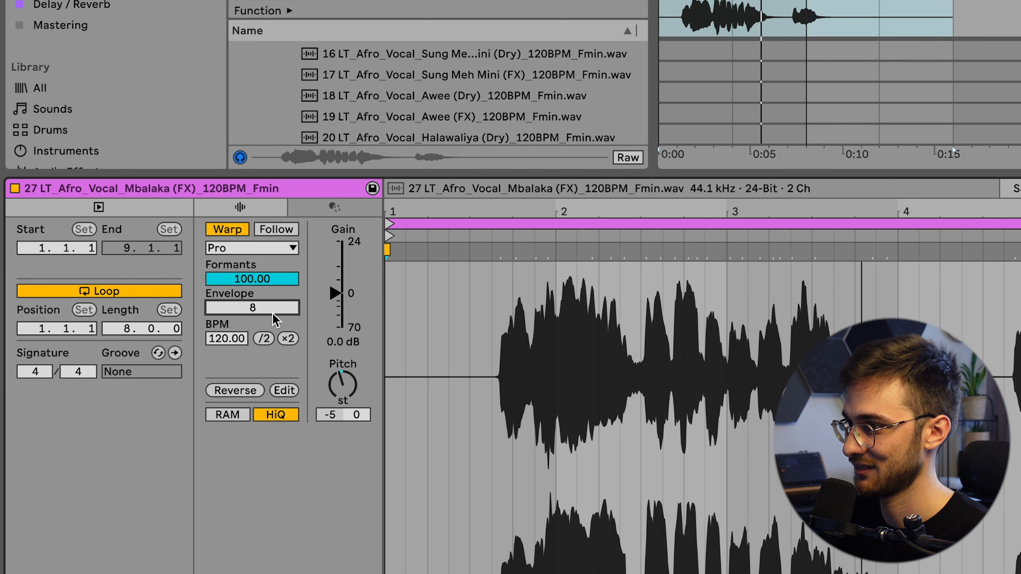
click(252, 278)
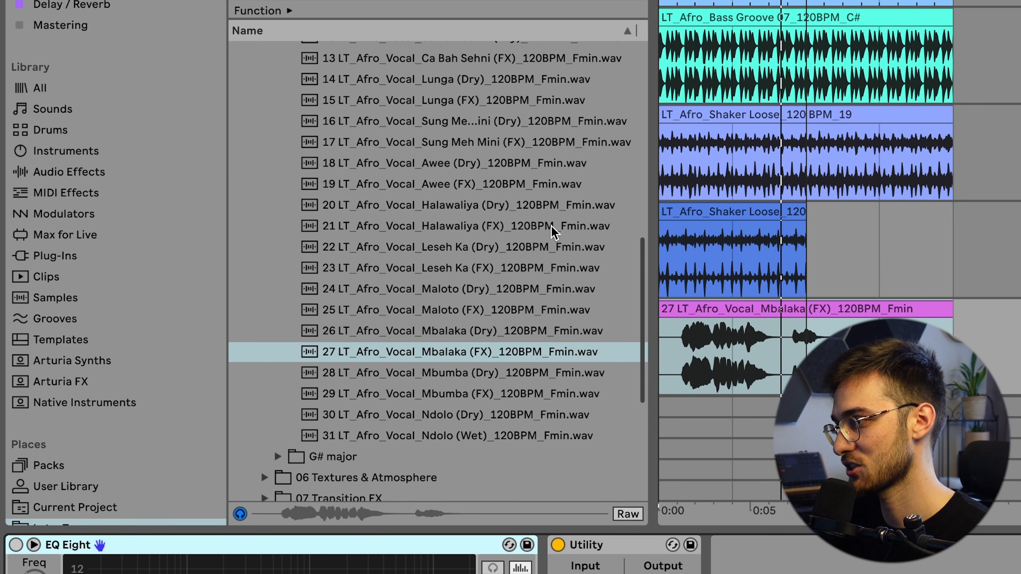
Step: Replace the Mbalaka vocal clip with 02 LT_Afro_Vocal_Akaleh (FX)_120BPM_Amin from the A minor African vocals, starting at bar 1
key(Left)
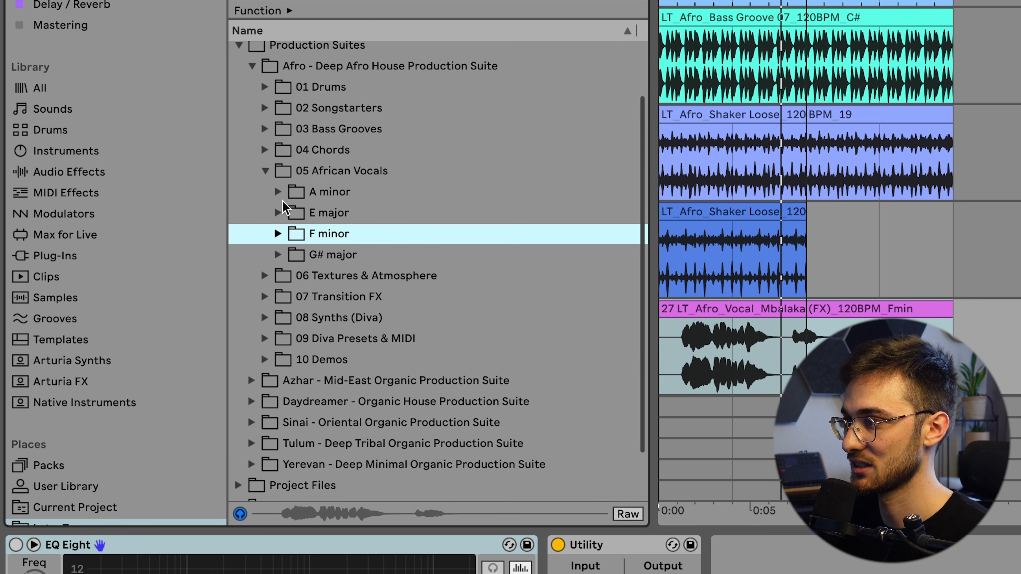
click(281, 197)
drag(575, 241, 707, 308)
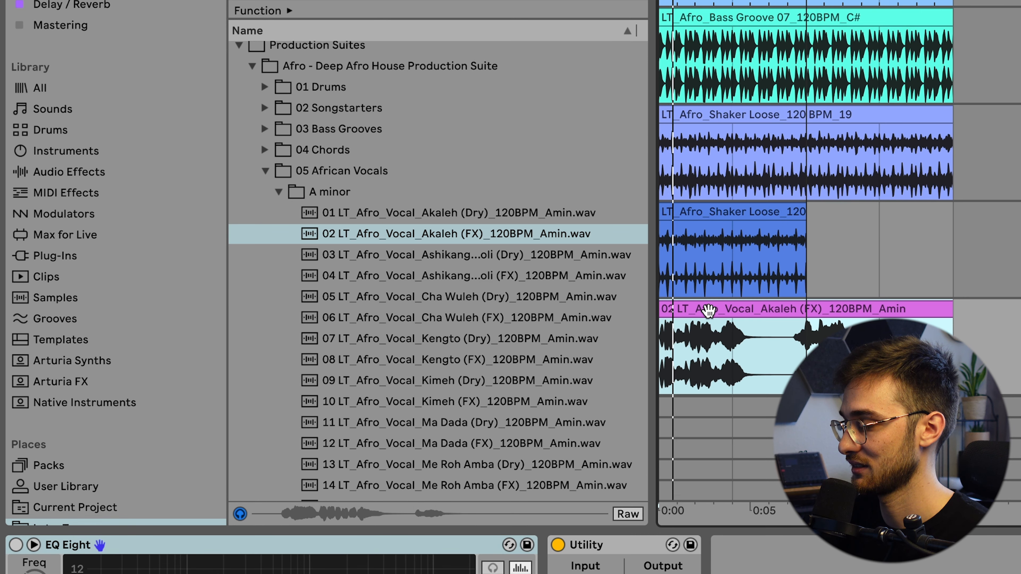
Step: Transpose the Akaleh vocal clip by -4 semitones, auditioning each semitone on the way down
double_click(768, 310)
drag(353, 385, 354, 390)
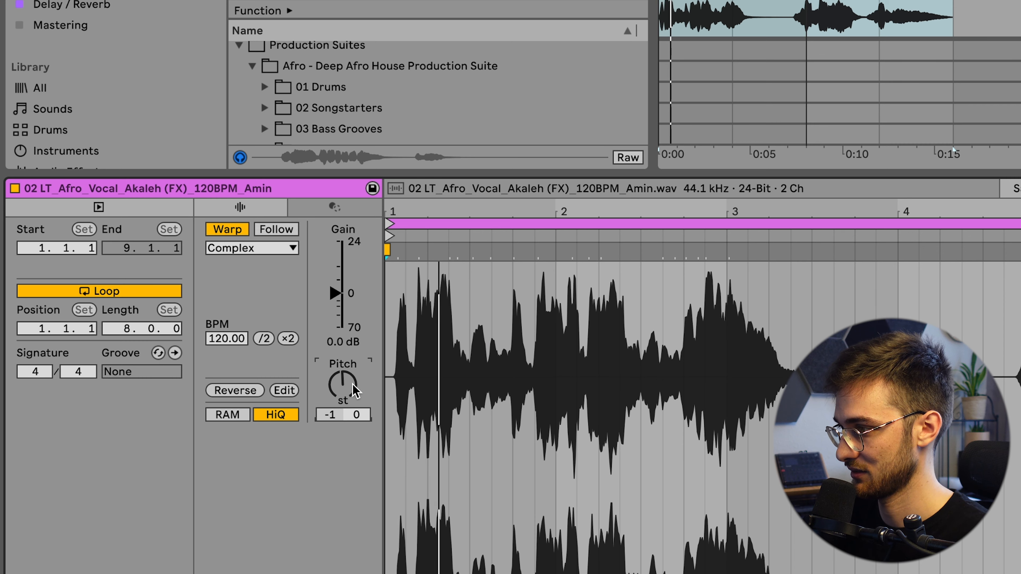
key(Down)
key(space)
key(space)
key(Down)
key(space)
key(space)
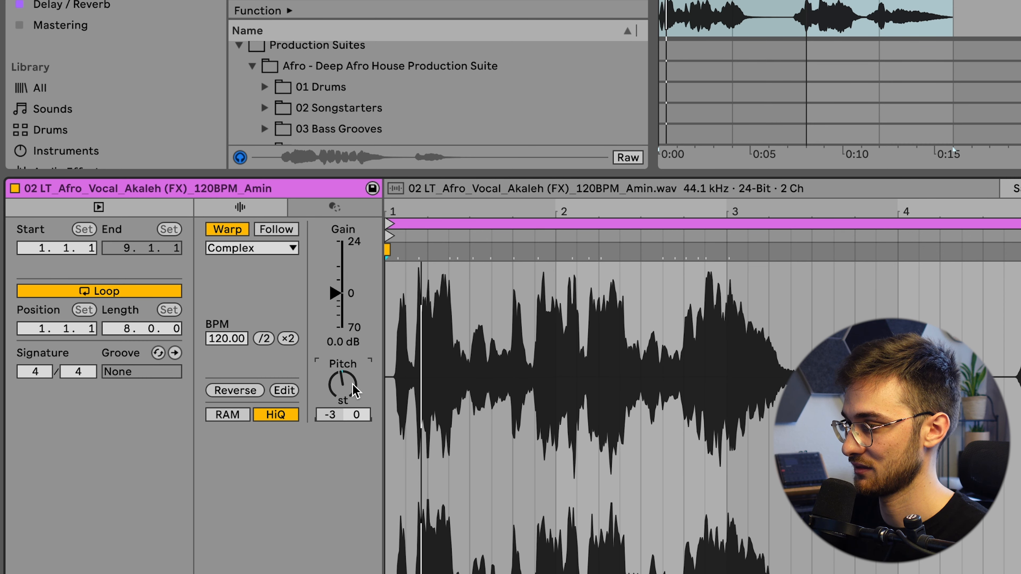
key(Down)
key(space)
key(space)
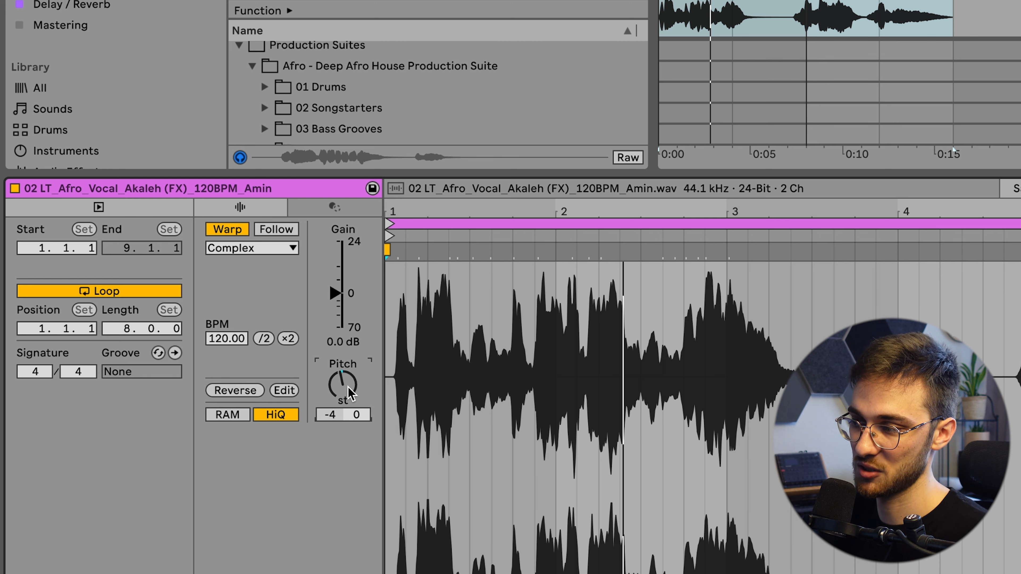
key(space)
key(space)
Step: Set the Akaleh vocal clip's warp mode to Complex Pro, keep Envelope at 8, and close the clip's settings
click(260, 248)
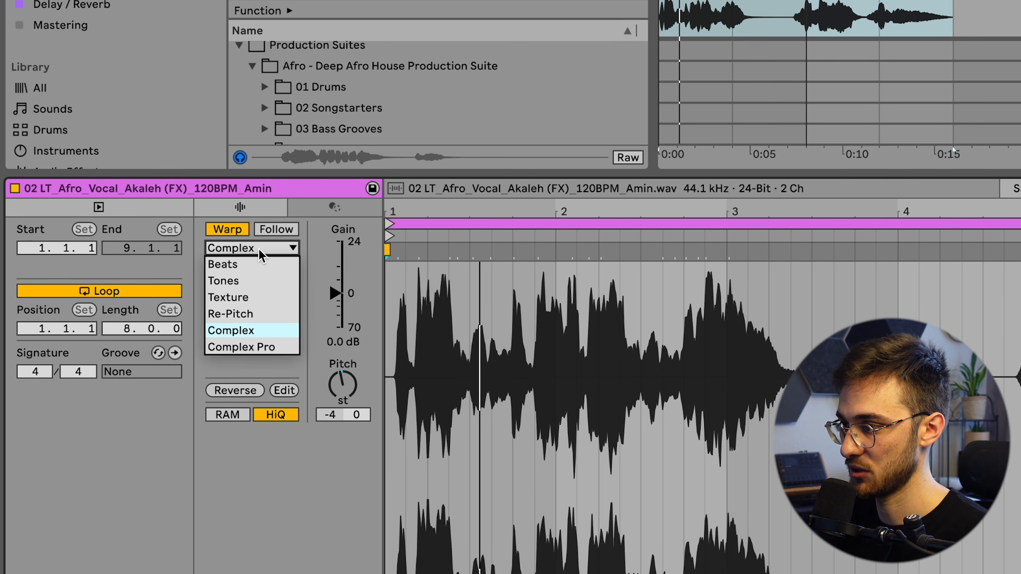
click(240, 347)
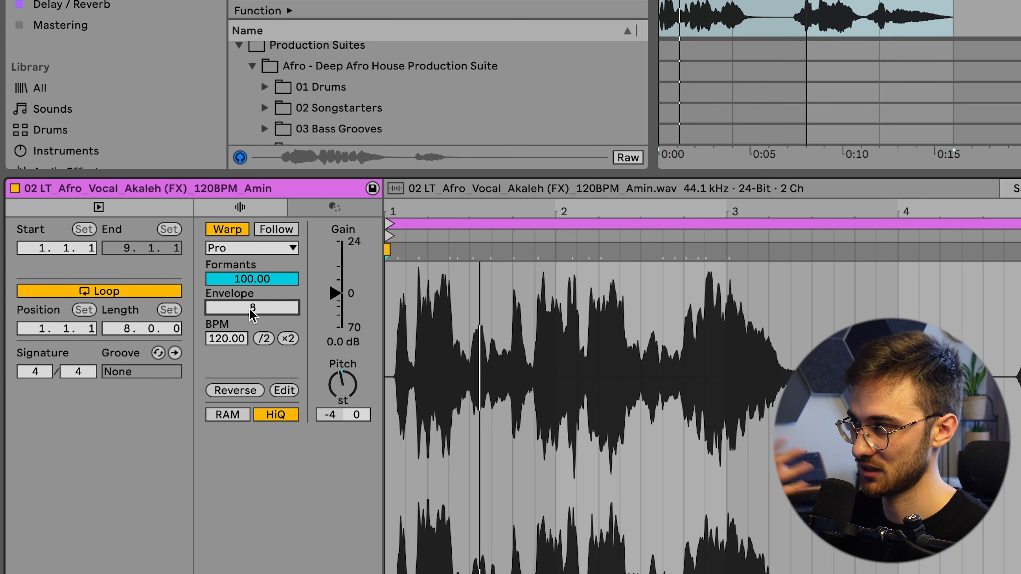
mouse_move(251, 308)
mouse_down()
mouse_move(251, 294)
mouse_move(250, 309)
mouse_up()
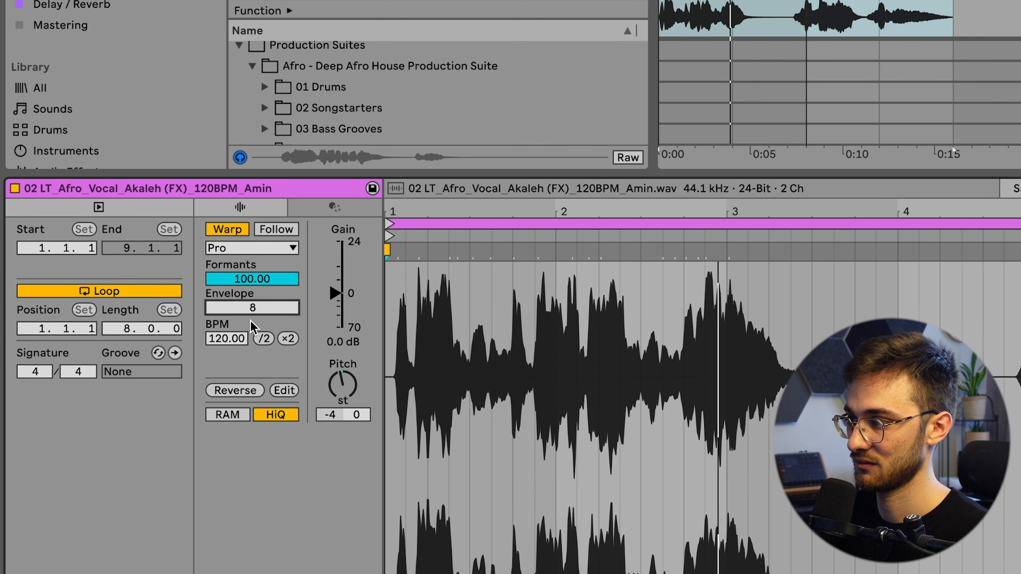
key(shift+Tab)
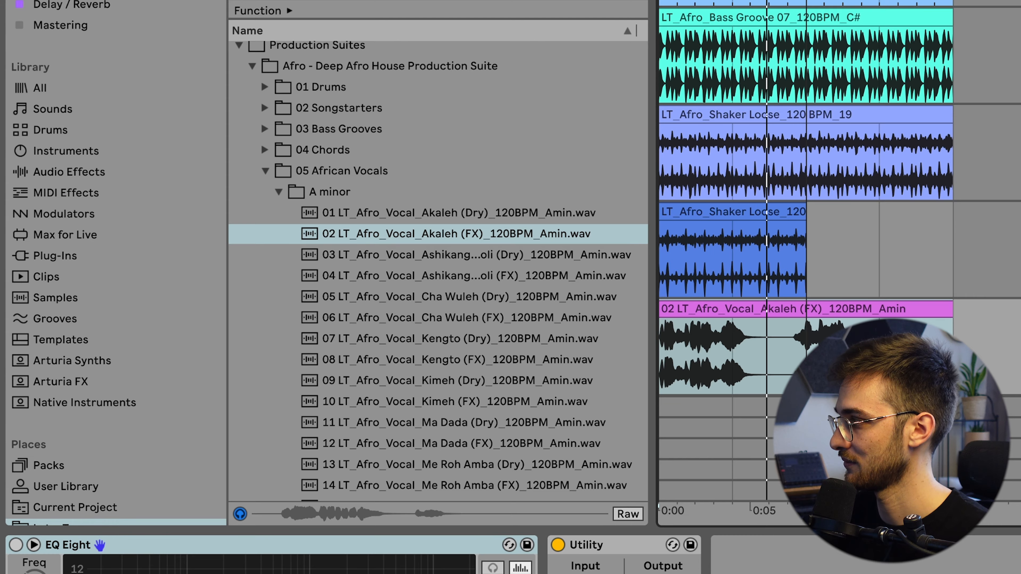
Step: Extend the second shaker clip and the arrangement loop to bar 9, and play the loop
key(space)
click(788, 213)
drag(805, 214, 952, 213)
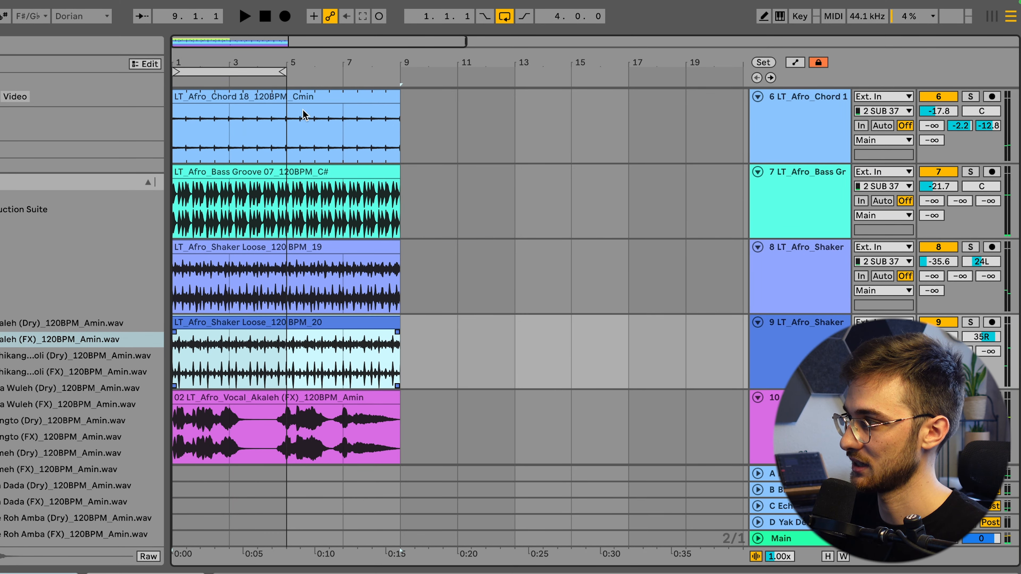
drag(283, 72, 400, 72)
key(space)
Step: Set the vocal track's volume to -23.2 dB, with sends of -19.7 dB to Blackhole and -15.0 dB to Echo
scroll(277, 393, up, 1)
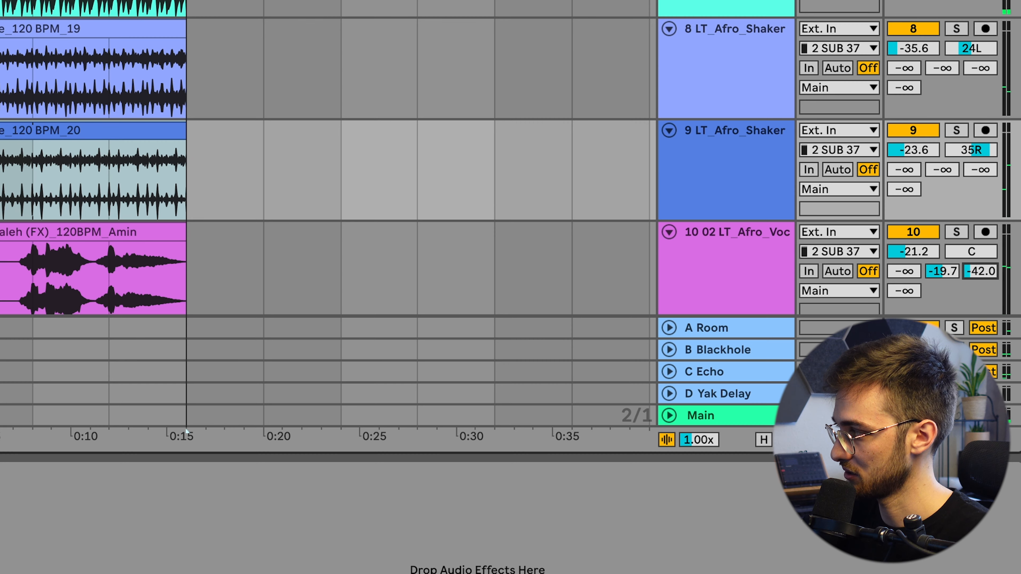
scroll(289, 217, down, 2)
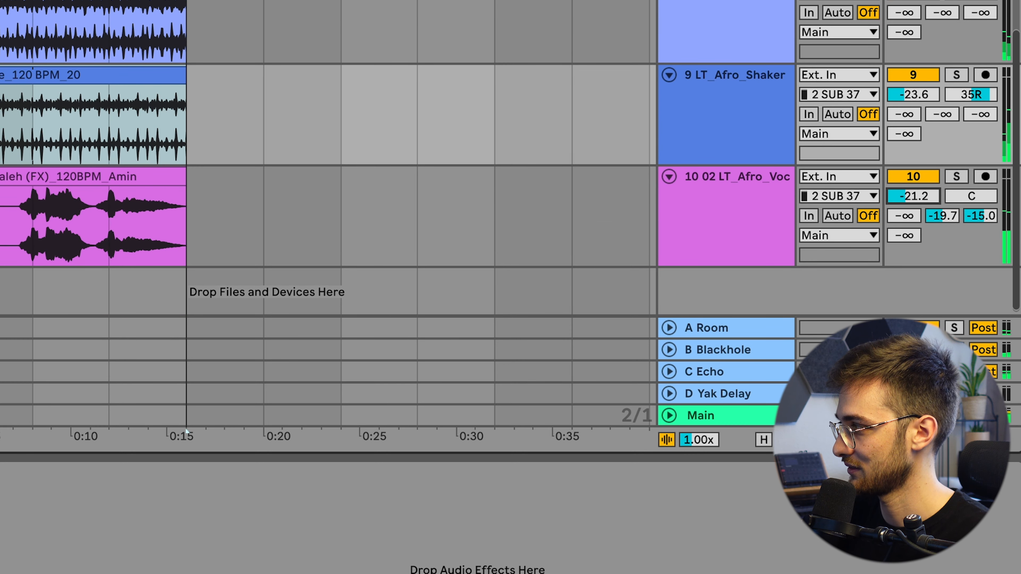
click(734, 209)
scroll(724, 213, up, 4)
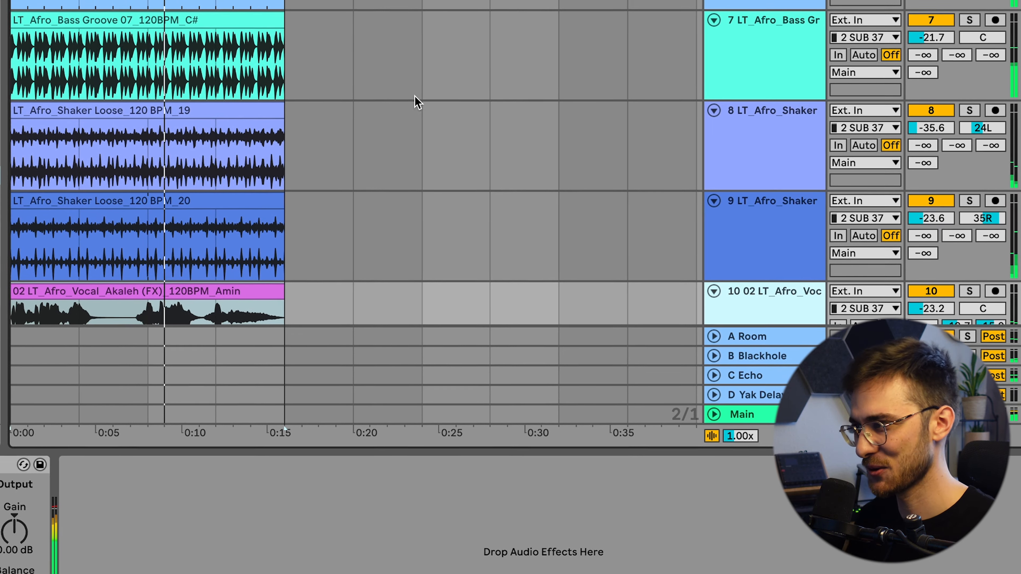
Step: Duplicate the four-bar kick and percussion clips so they fill the loop up to bar 9
scroll(414, 101, up, 10)
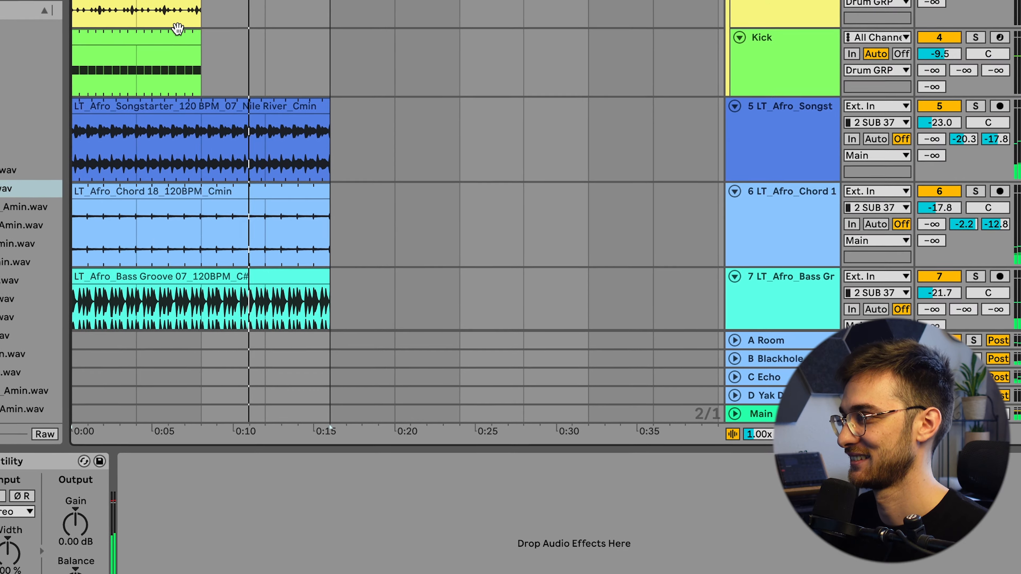
click(184, 54)
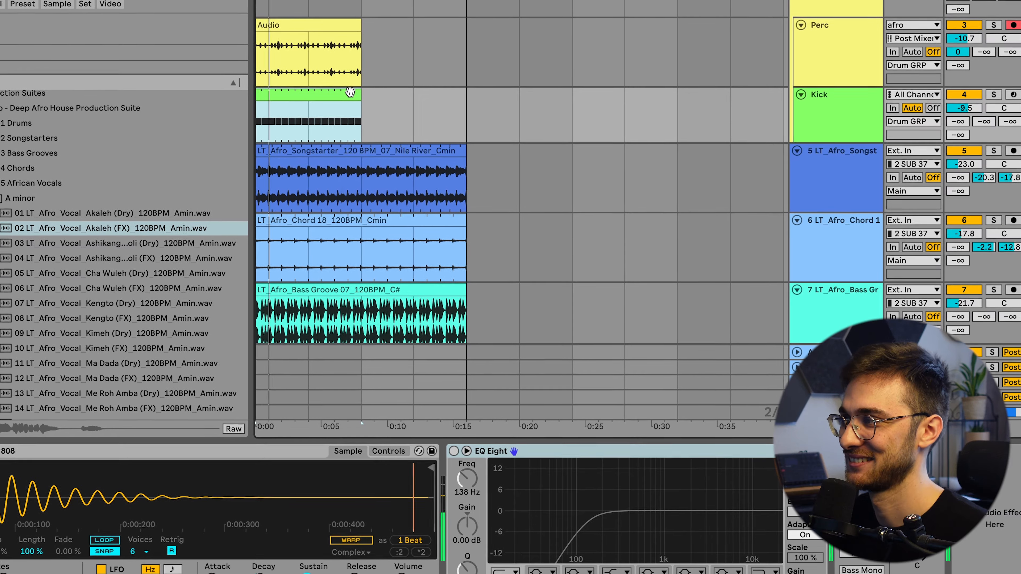
click(396, 44)
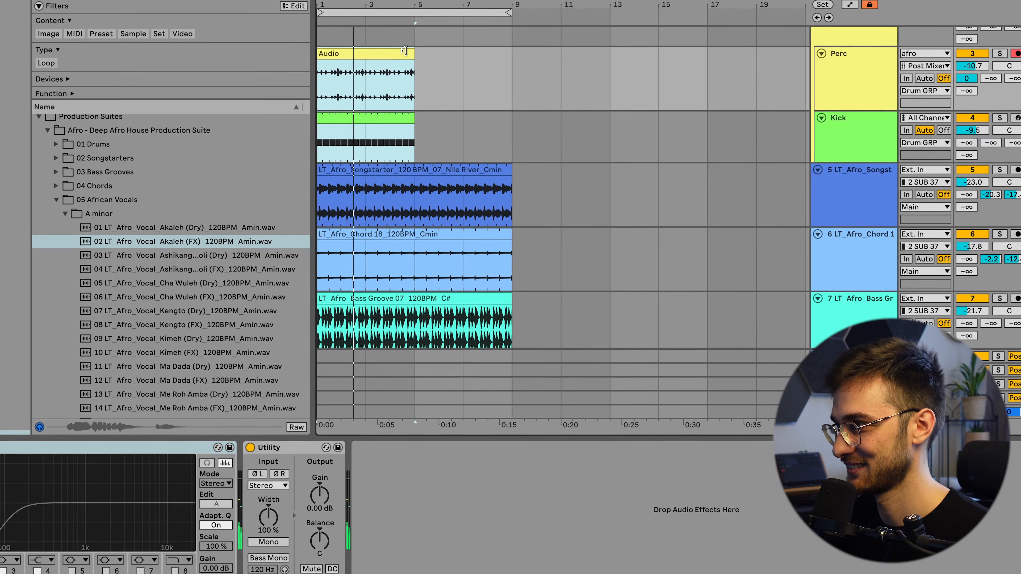
Step: Move the LT_Afro_Chord 18 clip to start at bar 9 and show its source sample in the browser
click(388, 239)
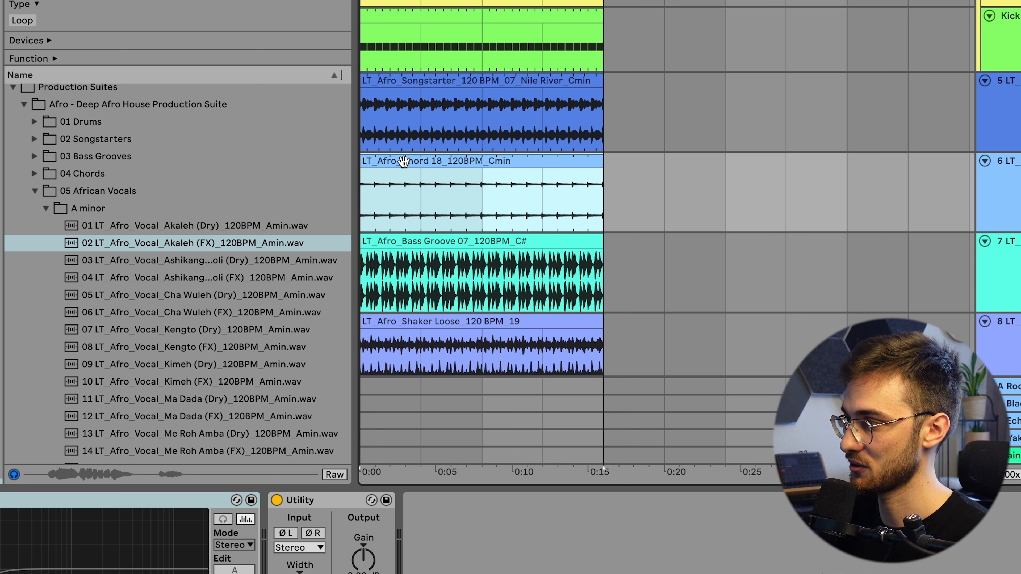
drag(404, 161, 632, 177)
right_click(633, 161)
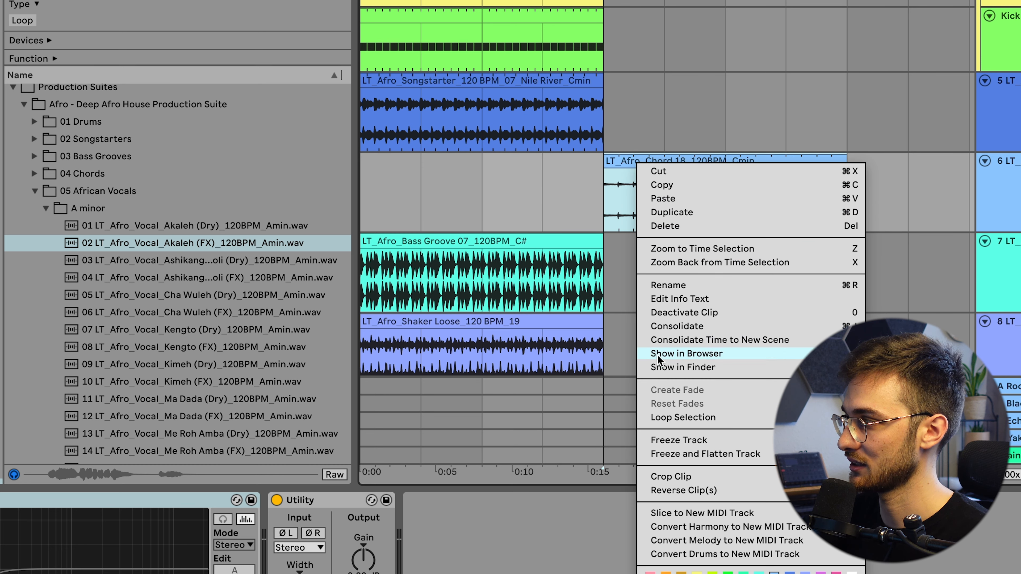
click(700, 354)
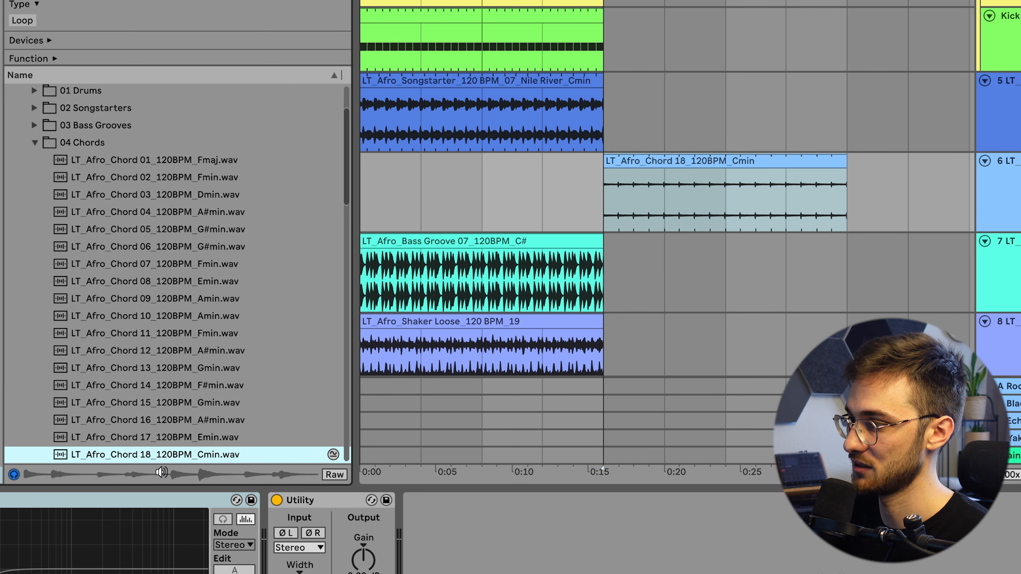
Step: Add a fresh copy of LT_Afro_Chord 18_120BPM_Cmin to the chord track at bar 1 and listen to it in the groove
drag(154, 458, 390, 180)
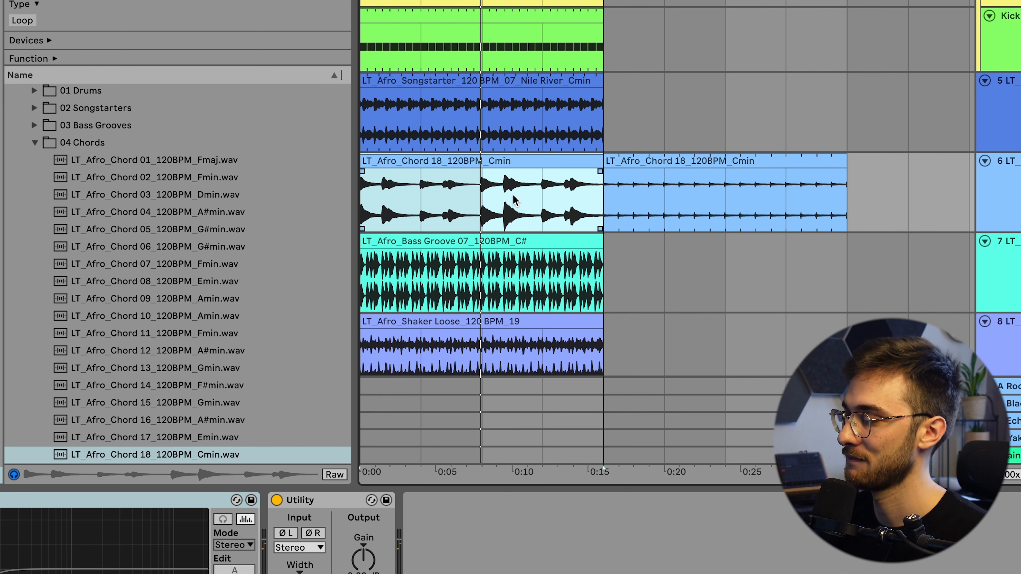
scroll(516, 200, up, 1)
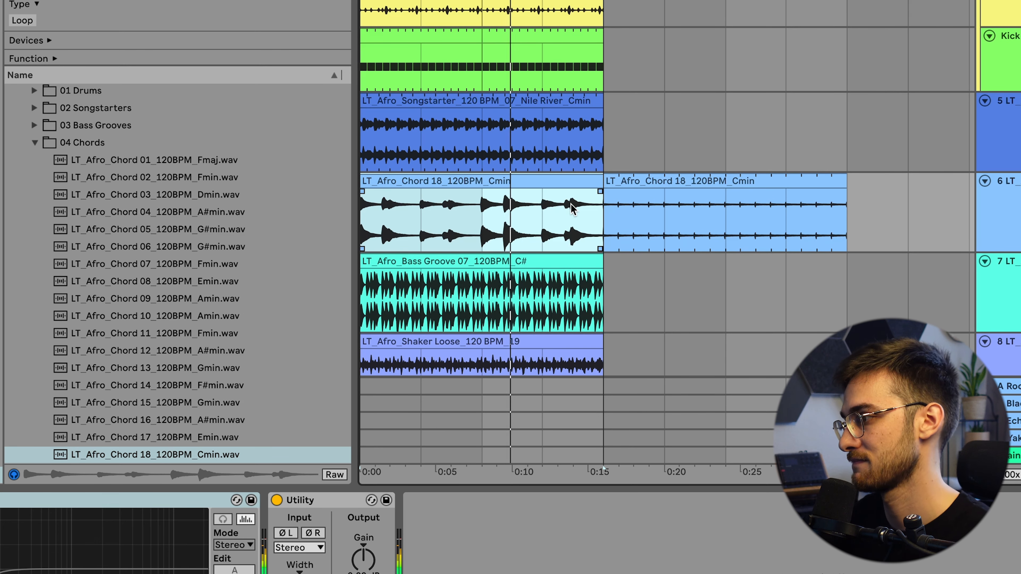
scroll(572, 208, up, 3)
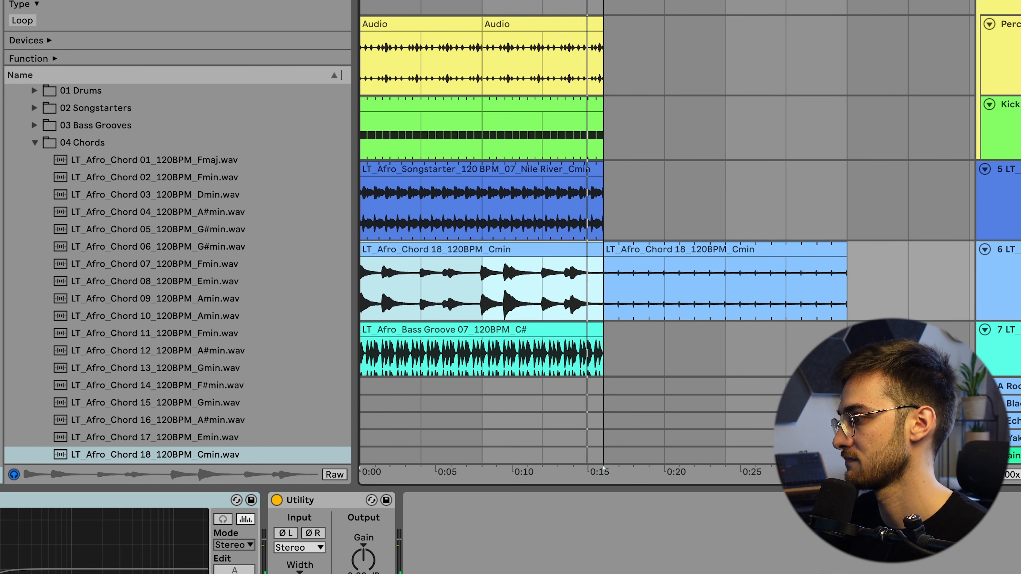
Step: Move the fresh chord clip out of the loop, past the end of the other chord clip
drag(403, 251, 901, 269)
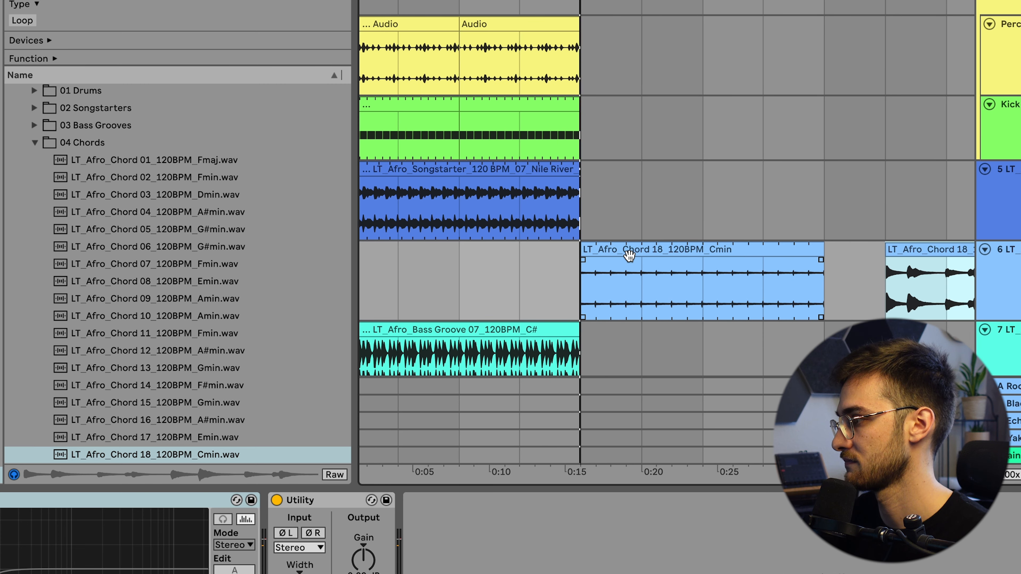
click(525, 74)
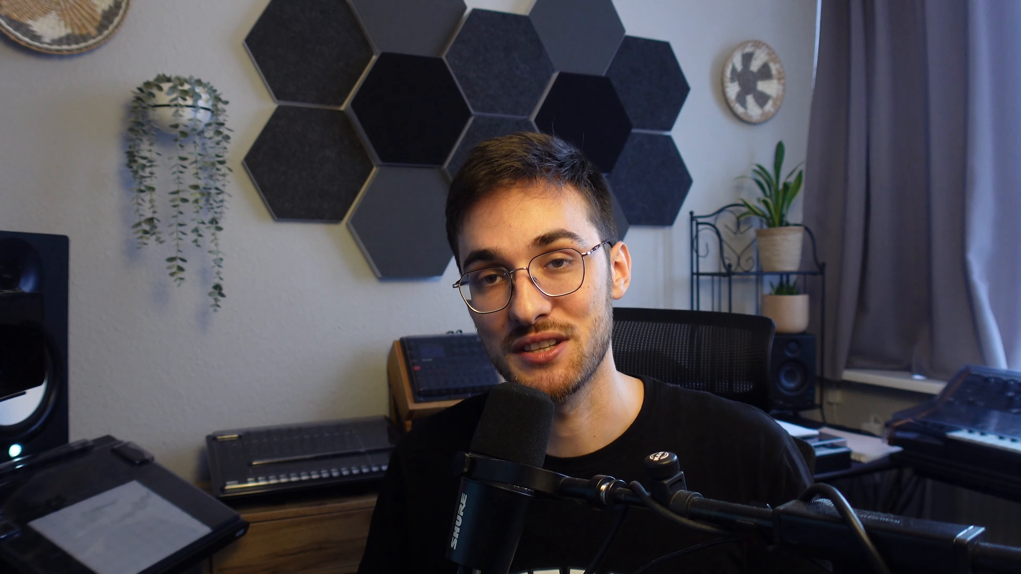